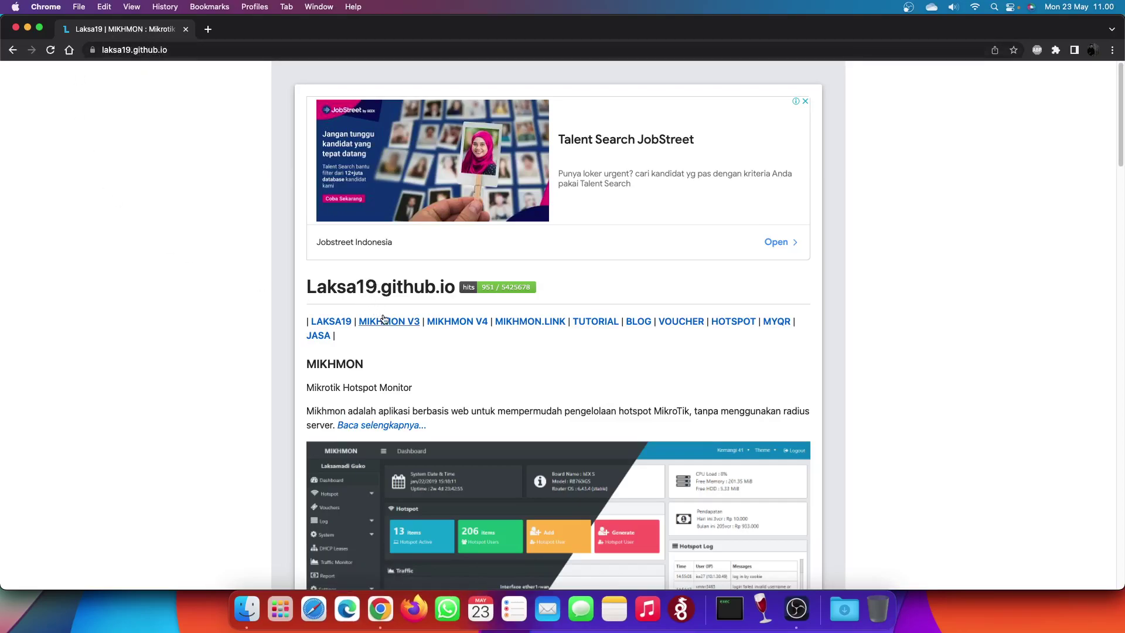
# - Open the MIKHMON V4 page and close the extra duplicate tab
pyautogui.click(462, 327)
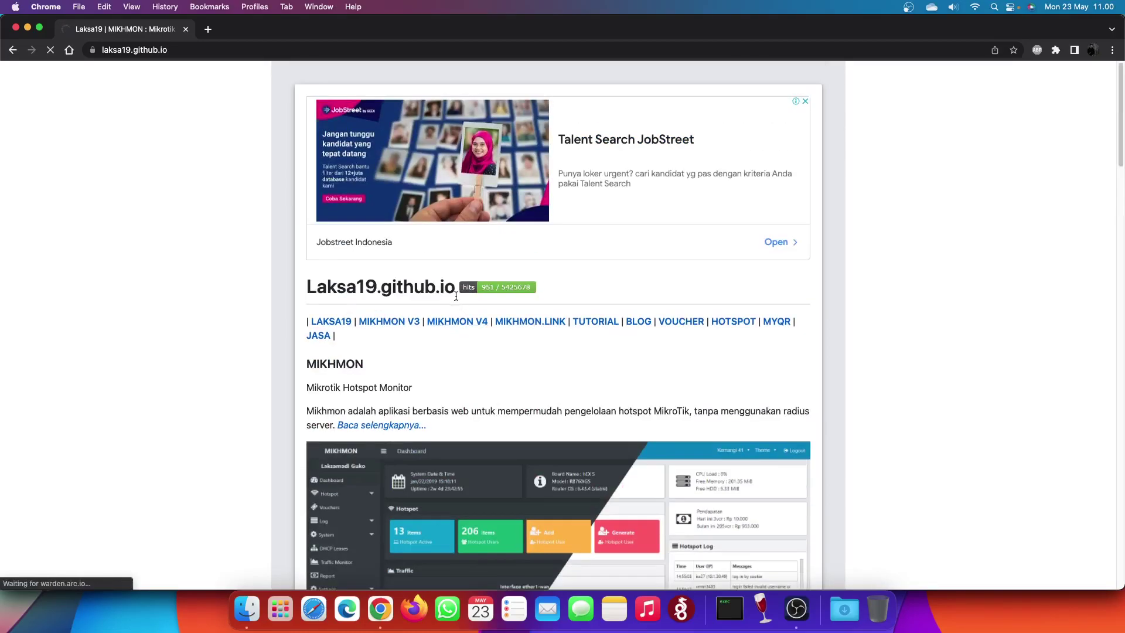
pyautogui.rightClick(447, 325)
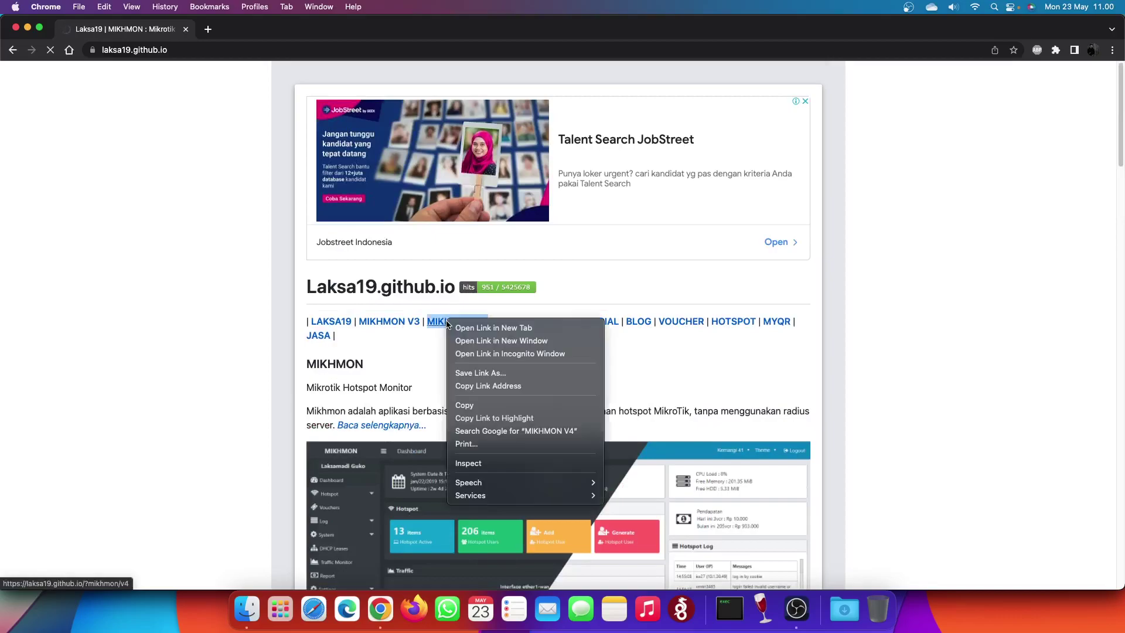
pyautogui.click(469, 323)
pyautogui.click(326, 29)
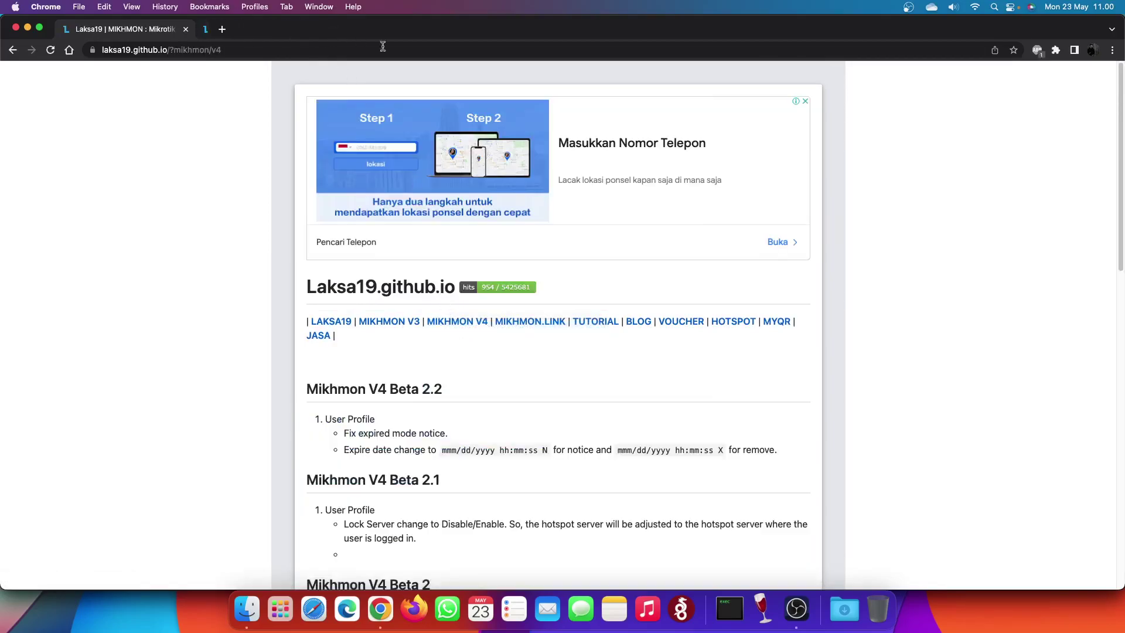
pyautogui.click(796, 609)
pyautogui.click(379, 609)
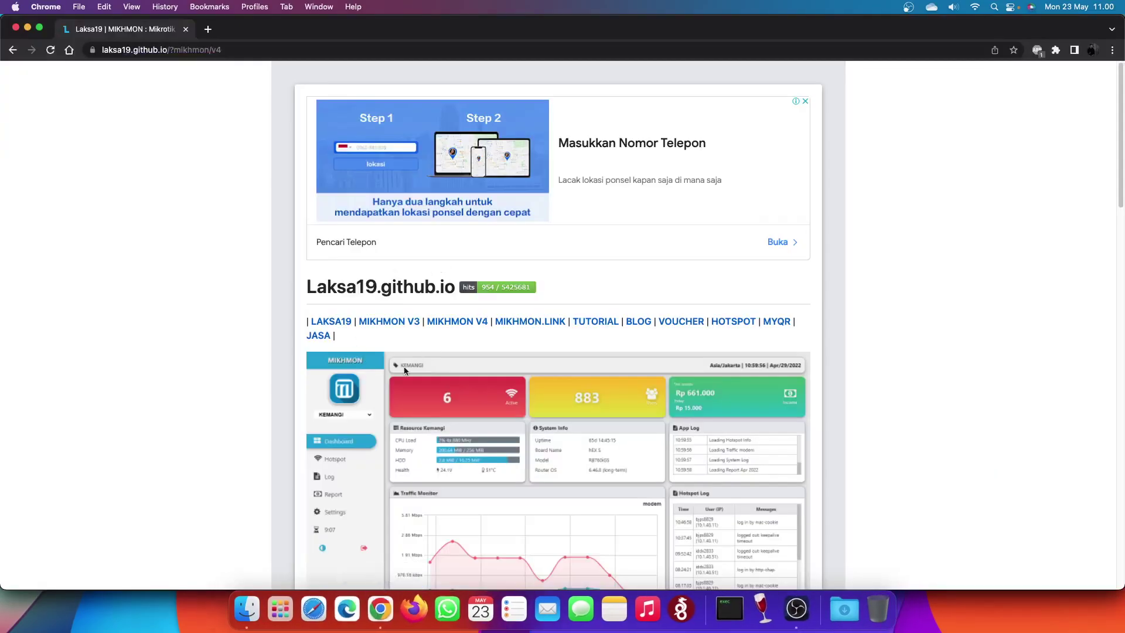
# - Open MIKHMON V3 in a second tab, glance through it, and return to V4
pyautogui.scroll(-3, 504, 390)
pyautogui.scroll(-3, 606, 343)
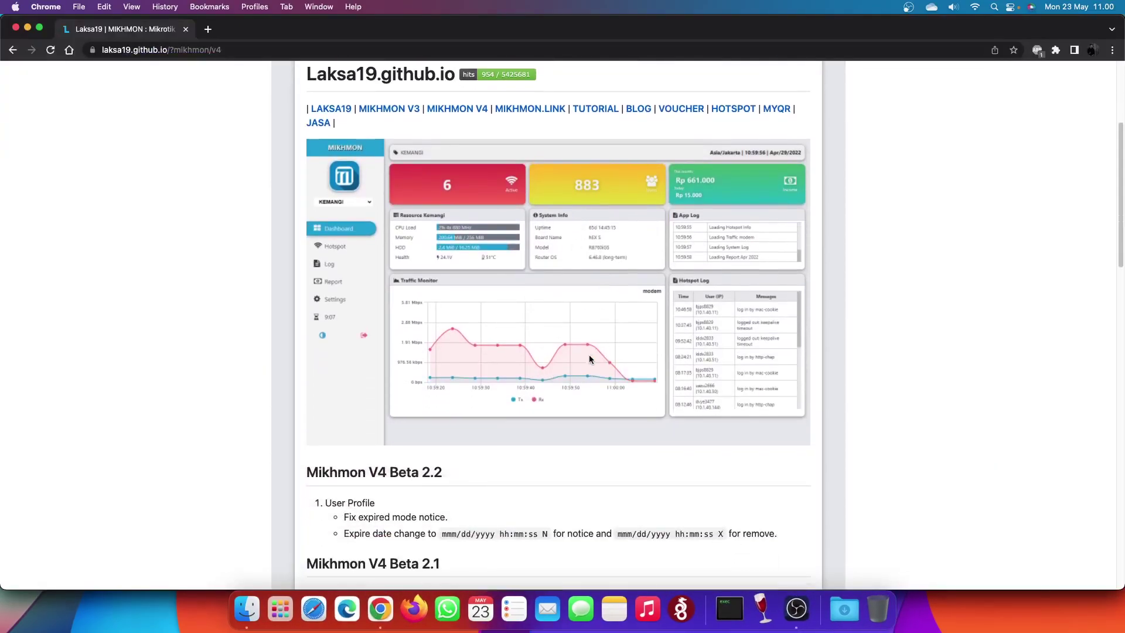
pyautogui.scroll(4, 527, 305)
pyautogui.rightClick(410, 219)
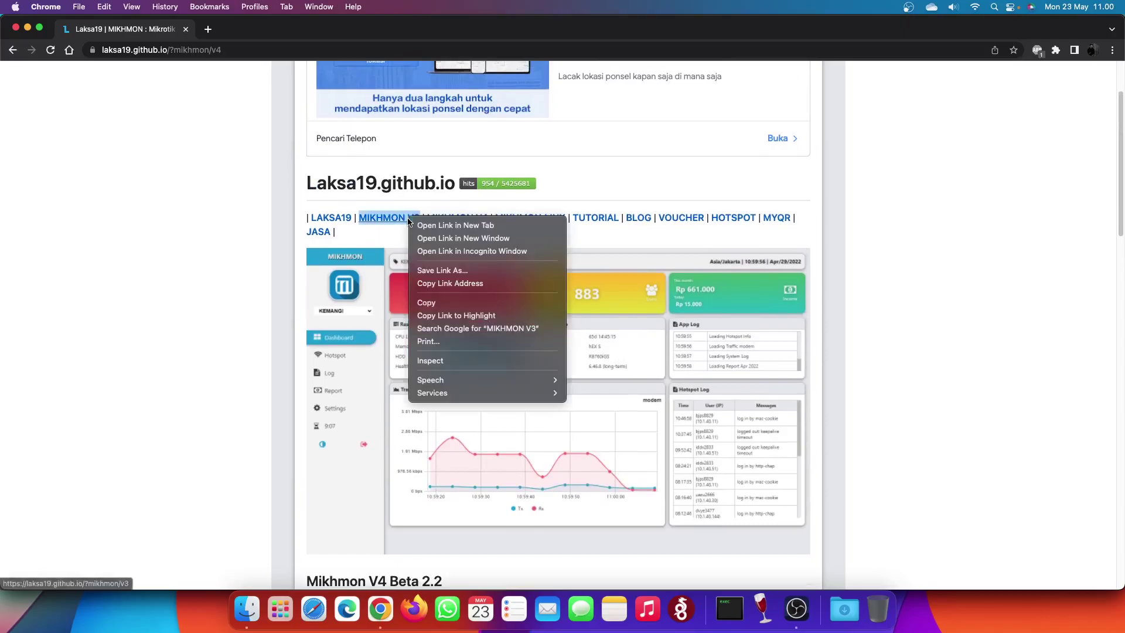
pyautogui.click(433, 223)
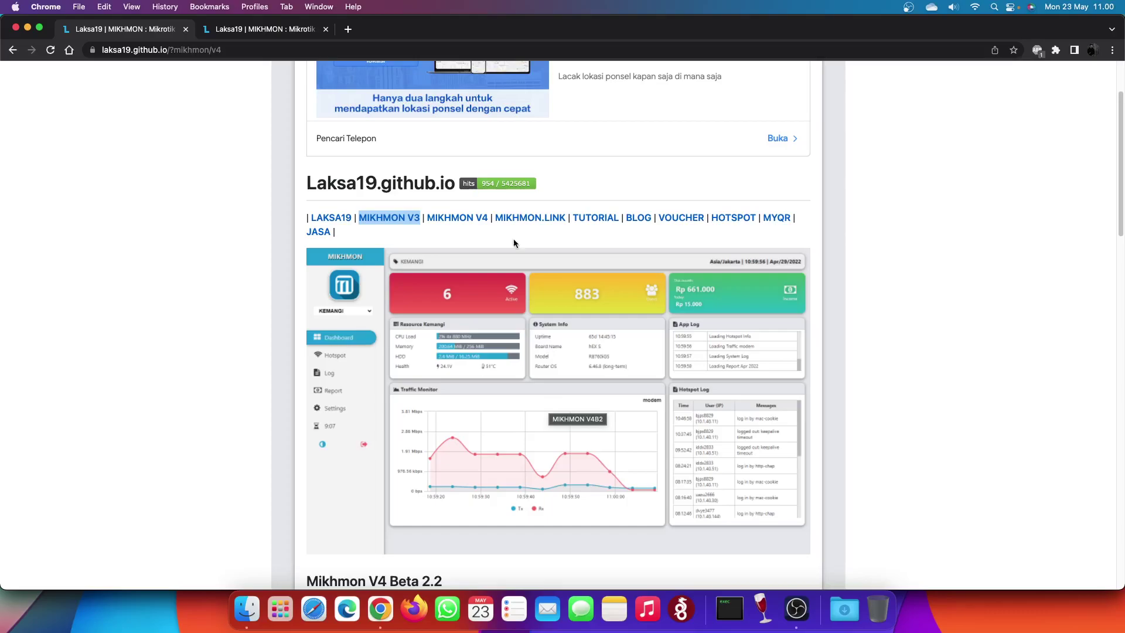
pyautogui.hotkey('ctrl', 'Tab')
pyautogui.scroll(-5, 548, 317)
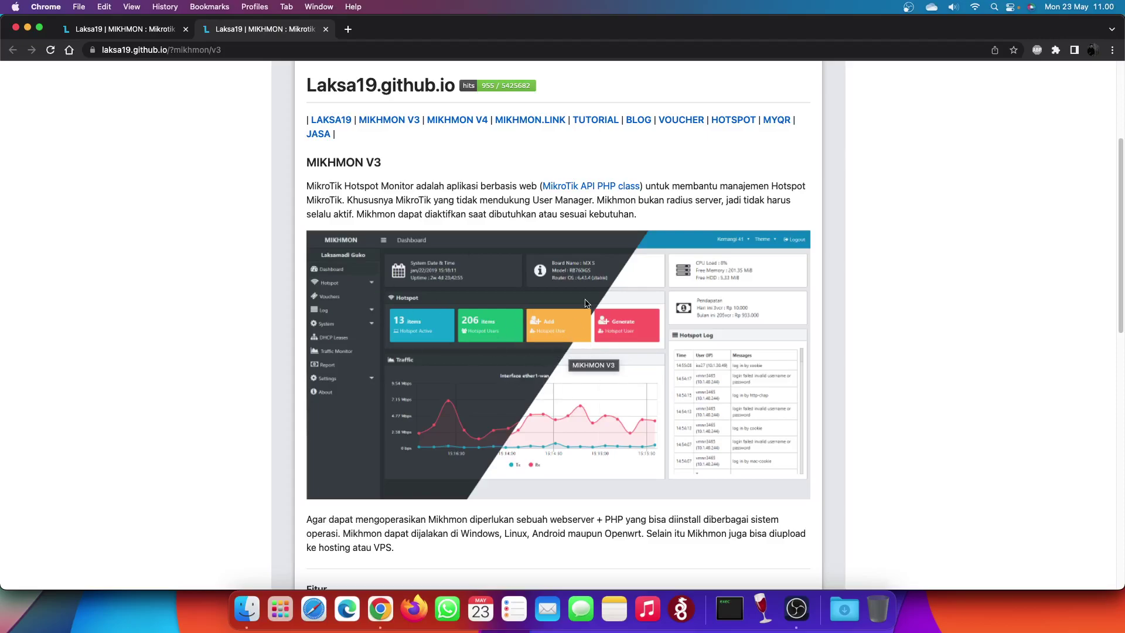
pyautogui.hotkey('ctrl', 'shift', 'Tab')
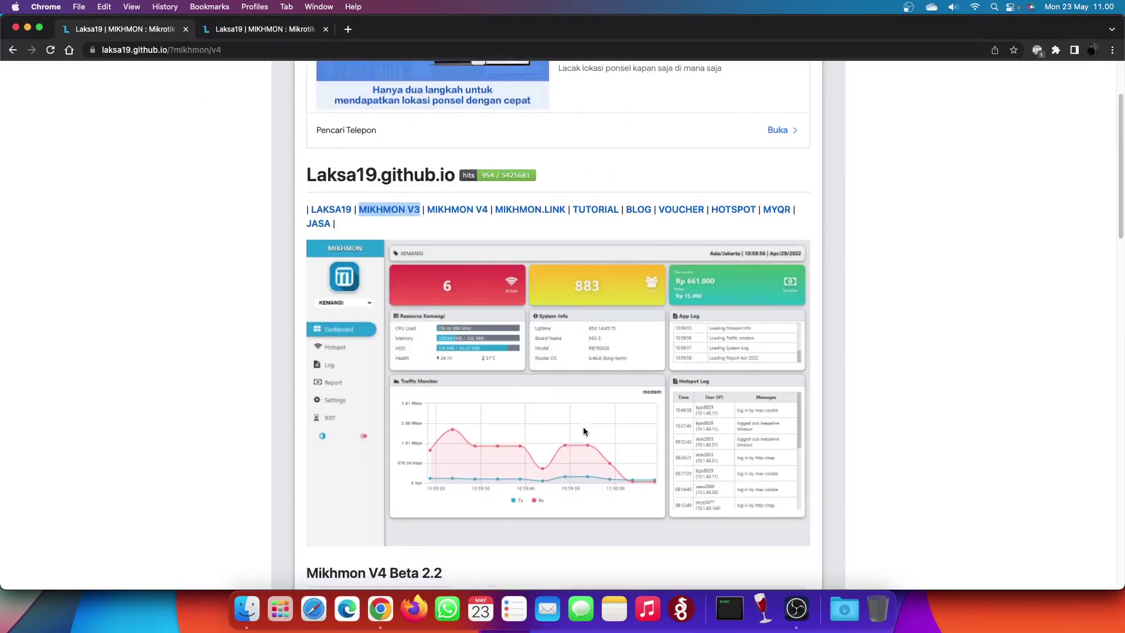
# - Read the V4 Beta 2.2 release notes, highlighting the User Profile and expire-date changes
pyautogui.scroll(-10, 583, 427)
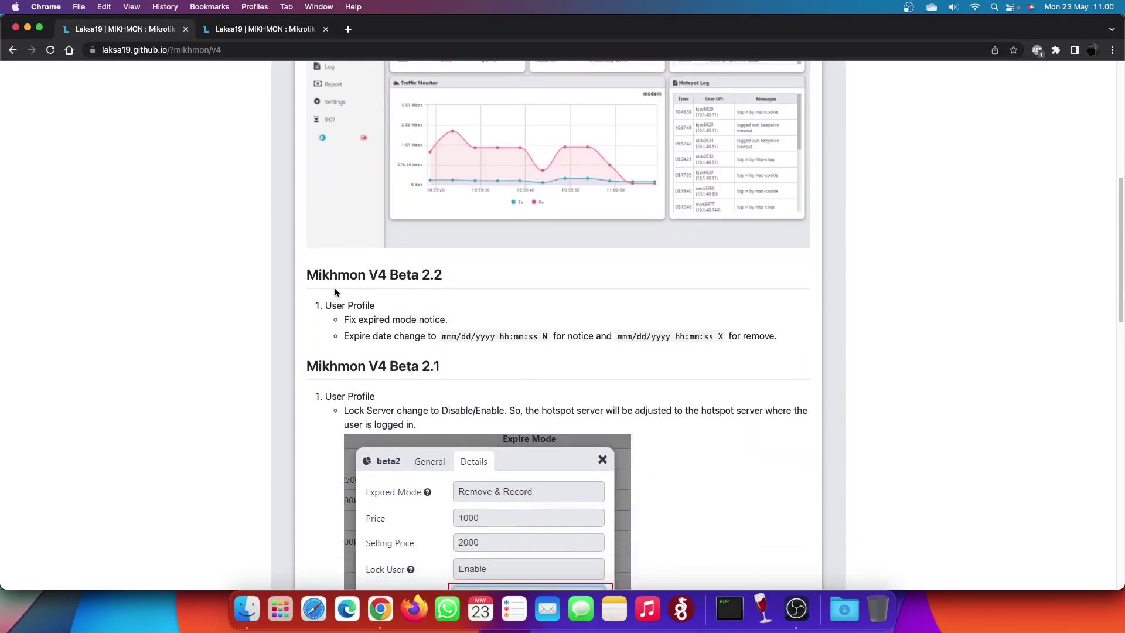
pyautogui.moveTo(308, 275); pyautogui.dragTo(449, 280)
pyautogui.click(404, 275)
pyautogui.moveTo(332, 306); pyautogui.dragTo(446, 318)
pyautogui.moveTo(355, 336); pyautogui.dragTo(477, 338)
pyautogui.click(523, 339)
pyautogui.scroll(-5, 424, 378)
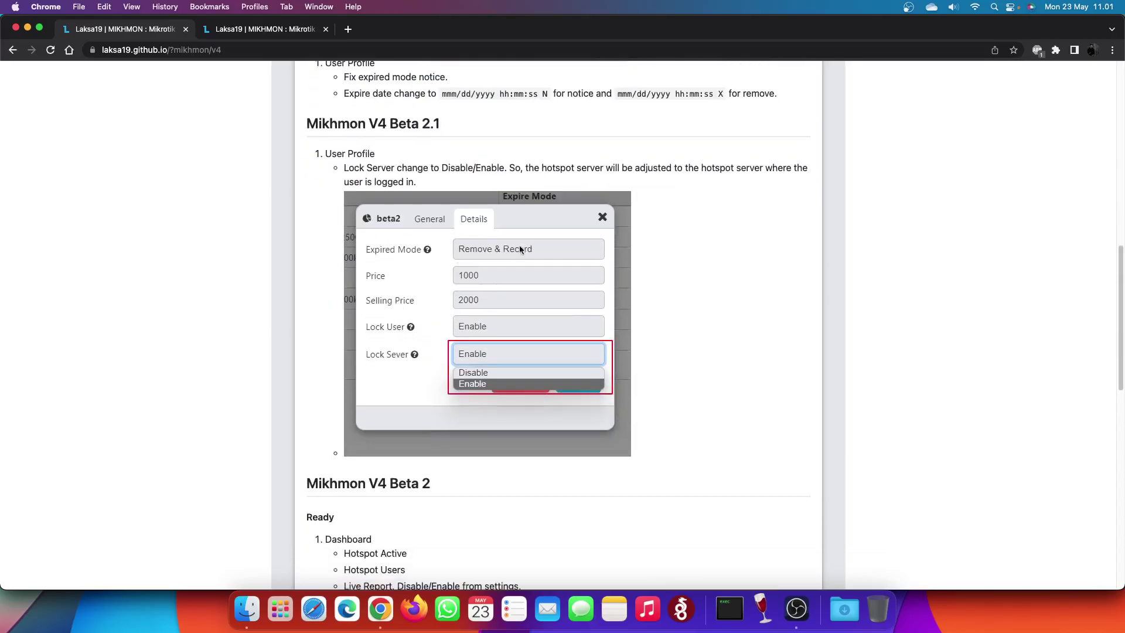
pyautogui.scroll(-5, 454, 331)
pyautogui.scroll(-6, 423, 353)
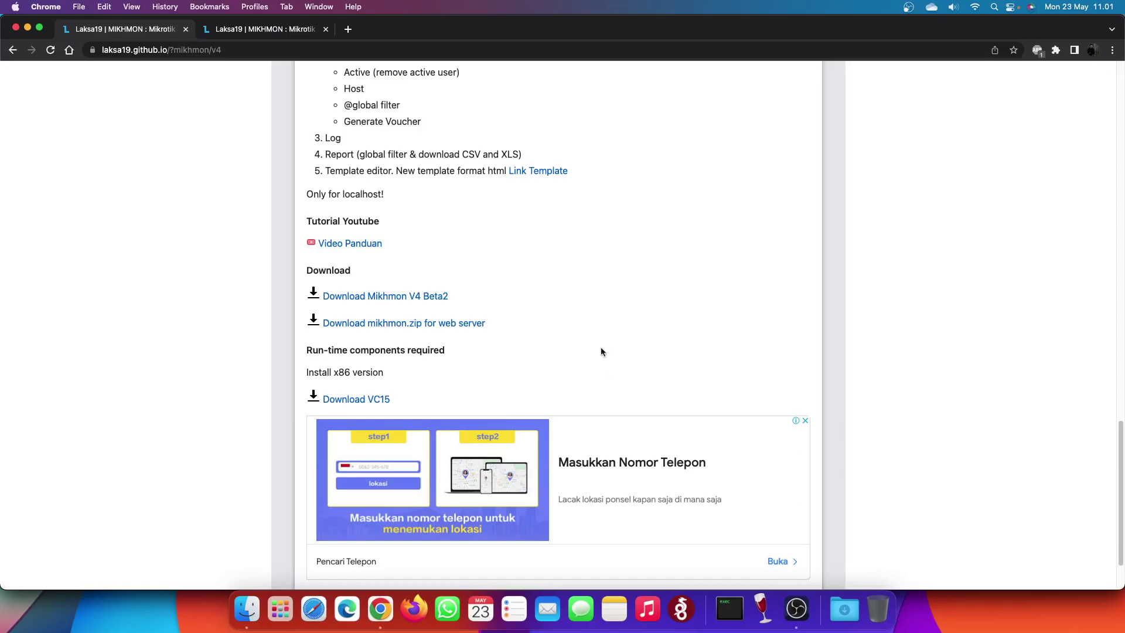
pyautogui.scroll(15, 564, 321)
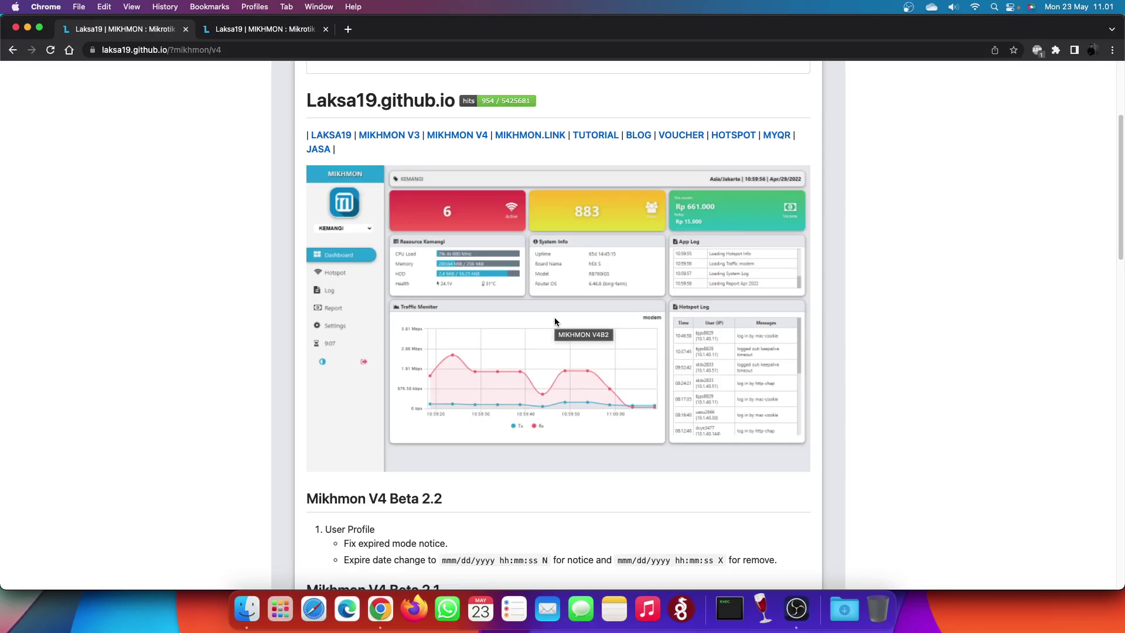
pyautogui.scroll(-15, 555, 321)
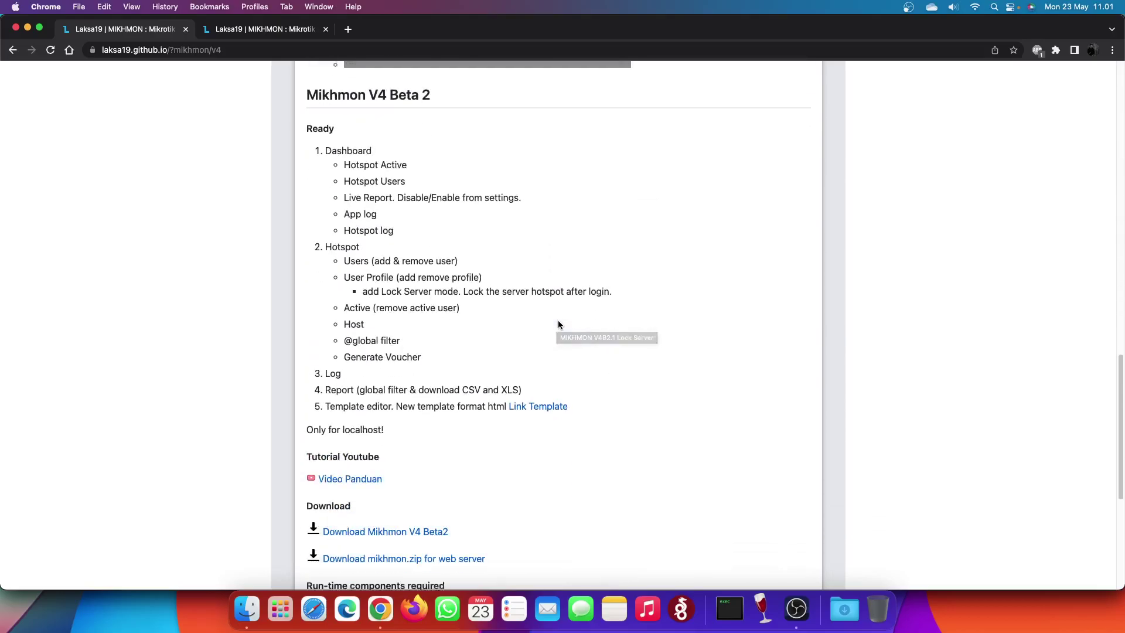
pyautogui.scroll(-1, 559, 324)
pyautogui.moveTo(387, 413); pyautogui.dragTo(306, 413)
pyautogui.click(356, 415)
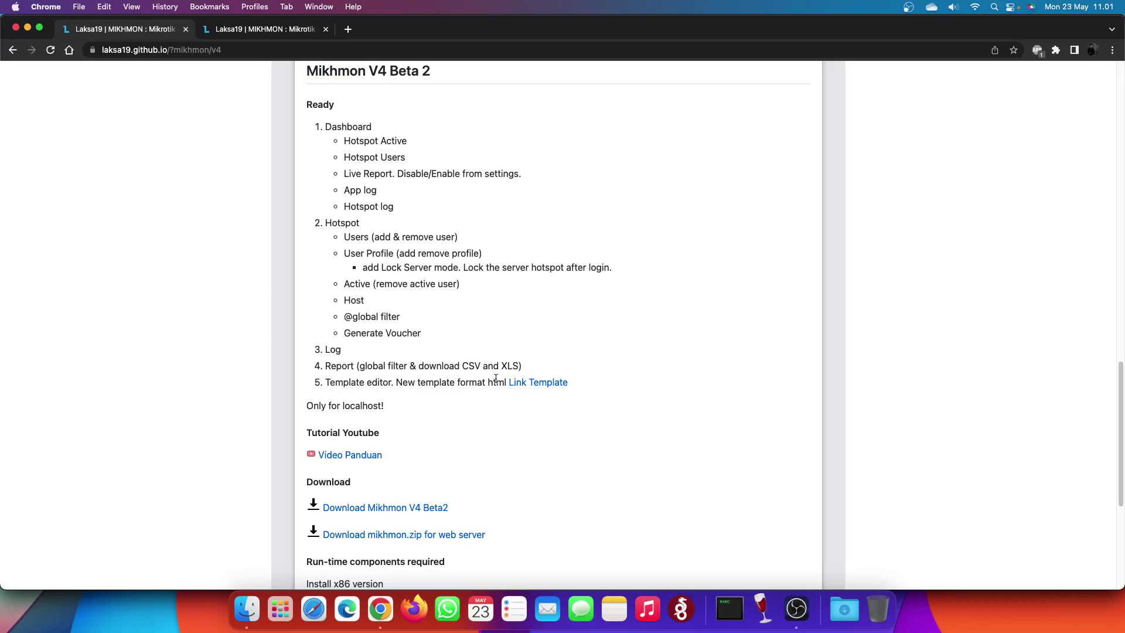
pyautogui.scroll(-5, 507, 453)
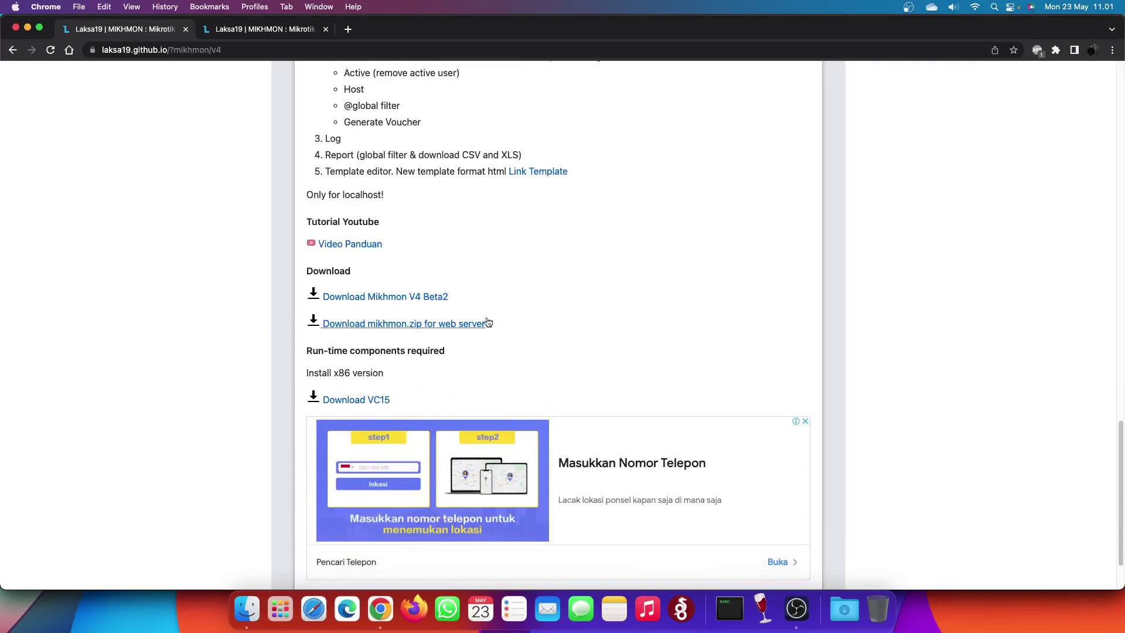
pyautogui.click(270, 30)
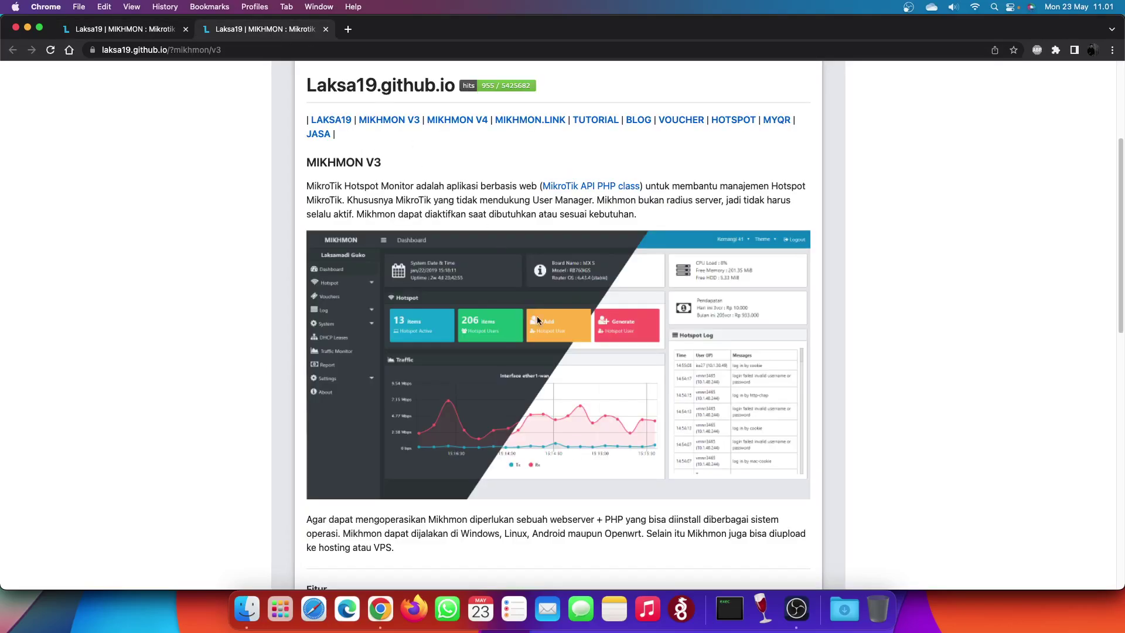
pyautogui.scroll(-15, 525, 294)
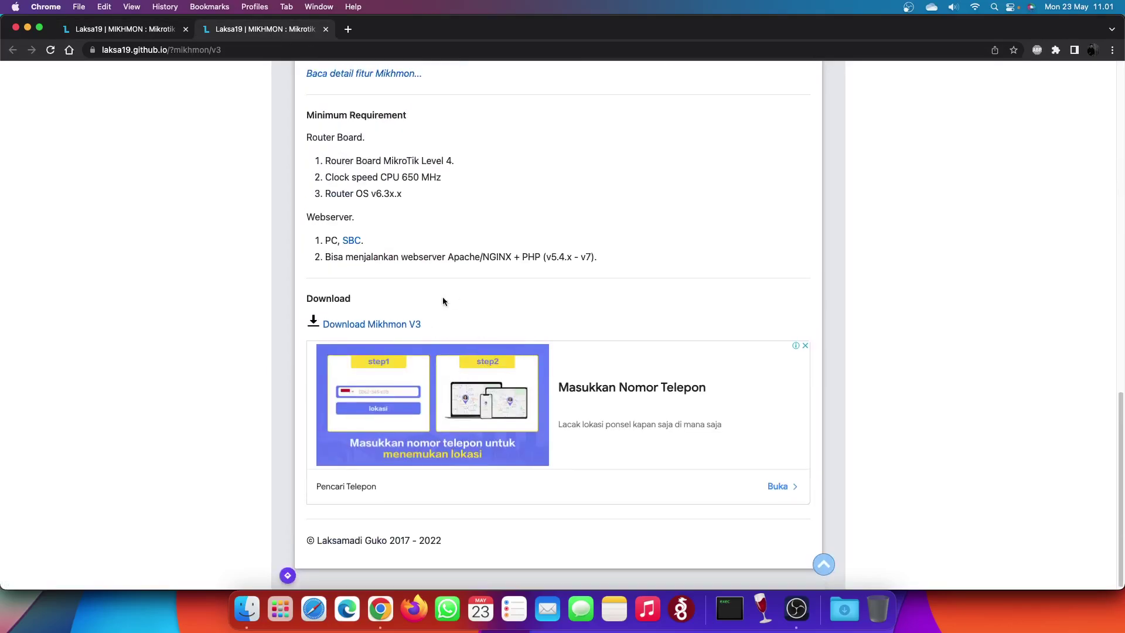
pyautogui.scroll(10, 484, 348)
pyautogui.scroll(5, 484, 348)
pyautogui.hotkey('ctrl', 'shift', 'Tab')
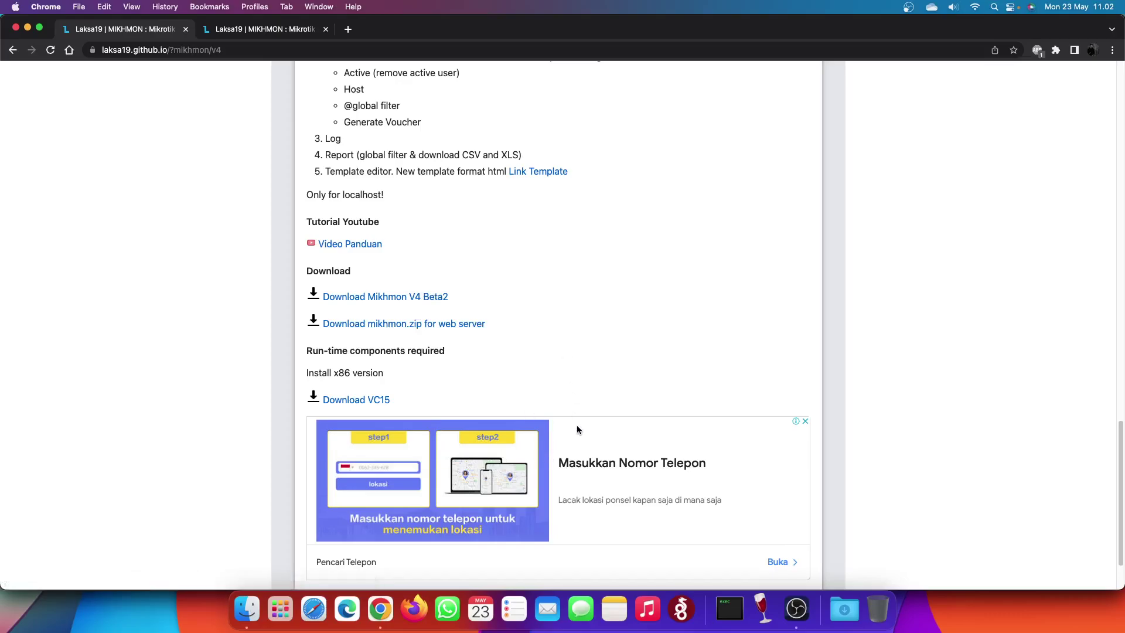
# - Download mikhmon.zip from OneDrive and dismiss the upgrade offer
pyautogui.click(431, 326)
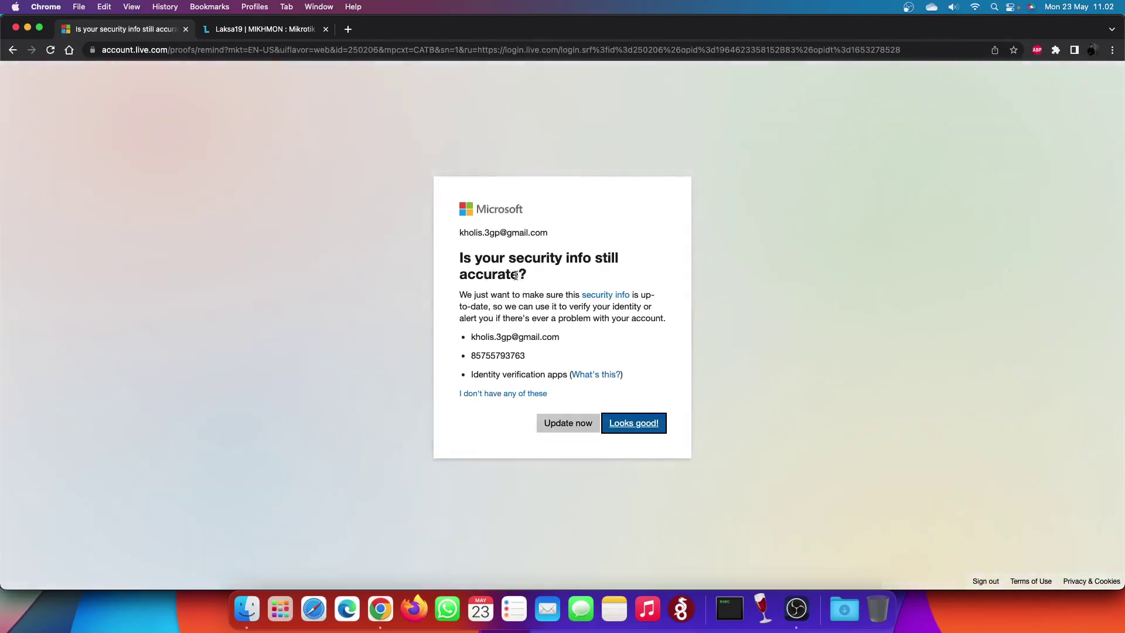
pyautogui.click(635, 423)
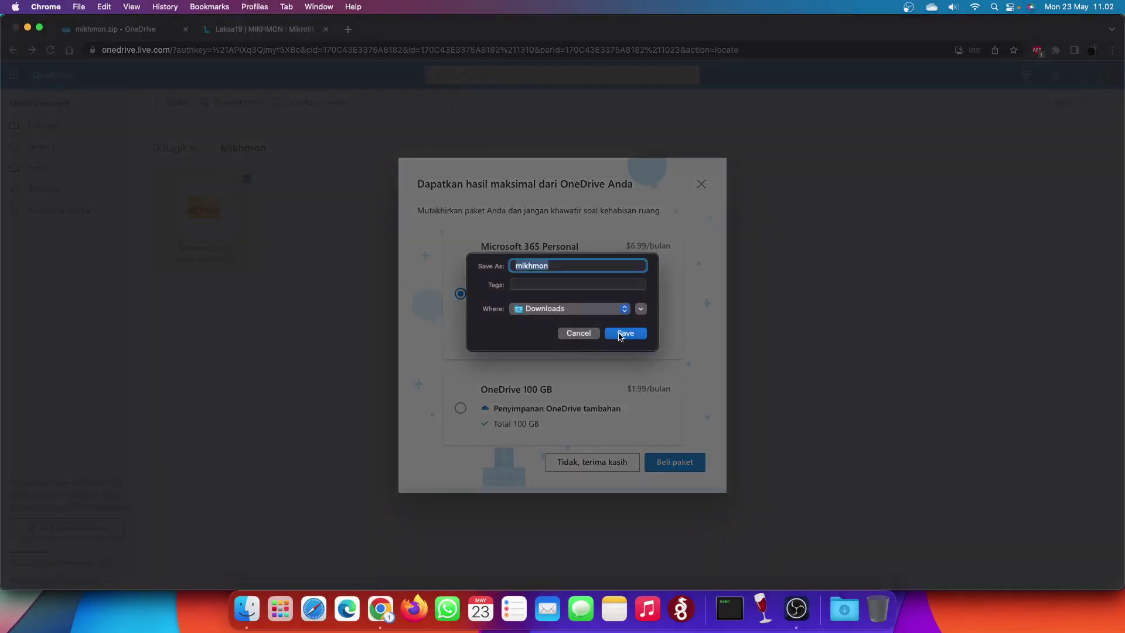
pyautogui.click(624, 333)
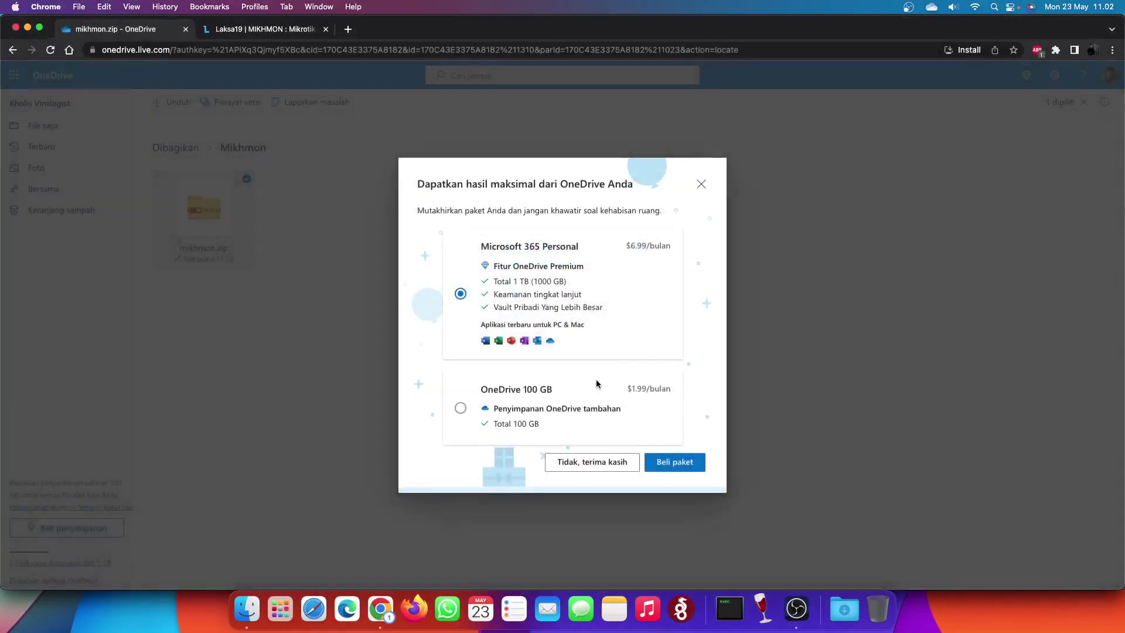
pyautogui.click(699, 167)
# - Download Mikhmonv4b2.zip from the MIKHMON V4 page and check the Downloads folder
pyautogui.click(12, 51)
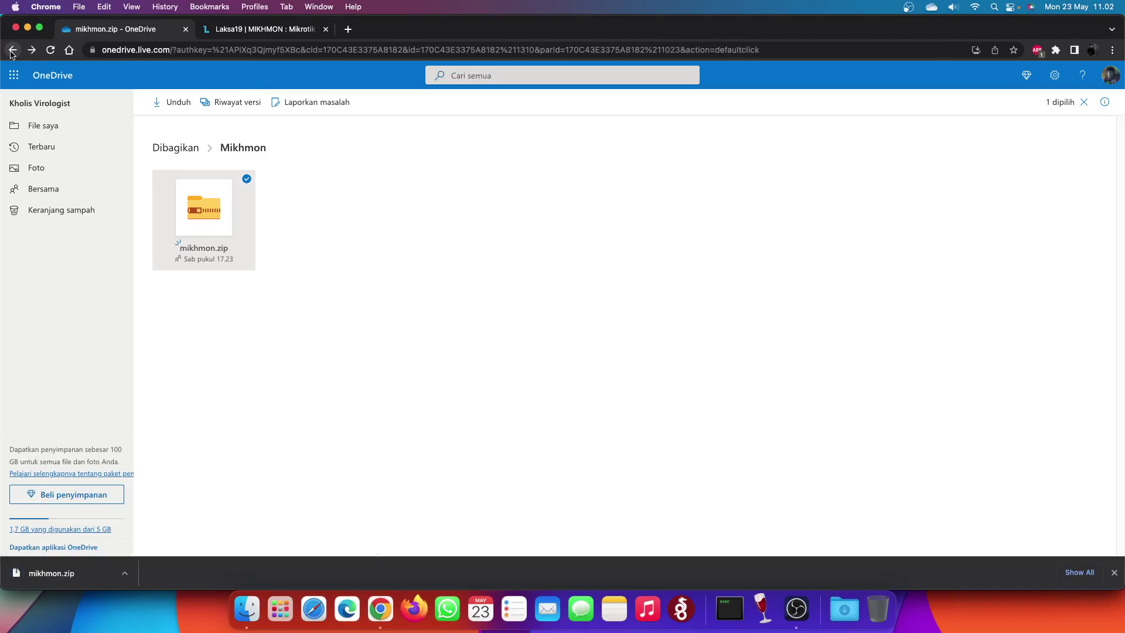
pyautogui.click(11, 51)
pyautogui.click(10, 52)
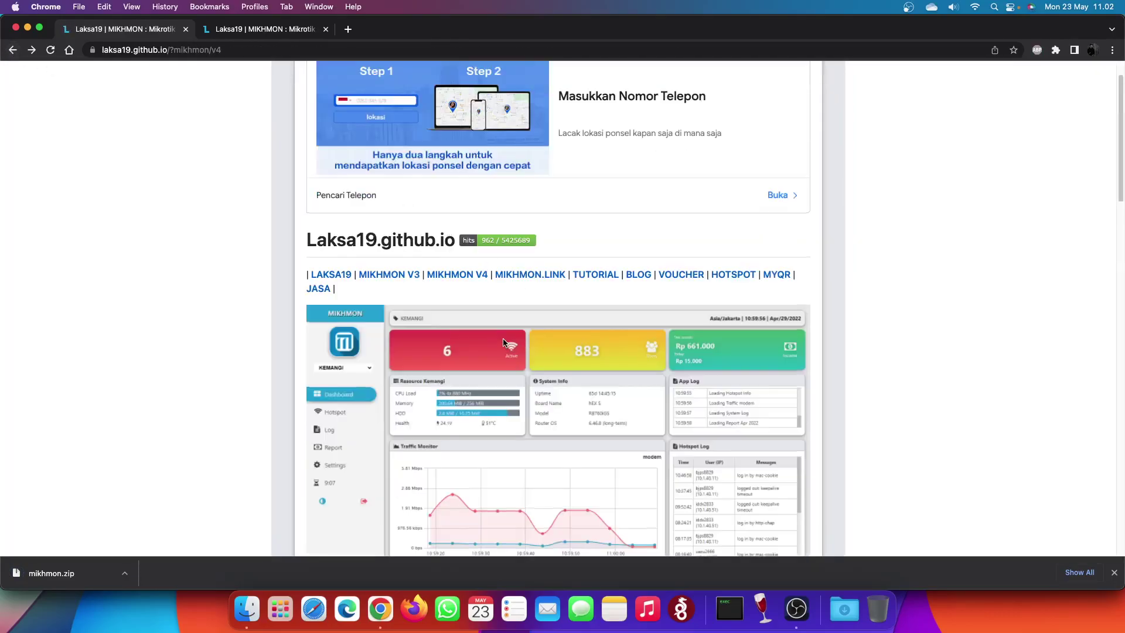
pyautogui.scroll(-15, 504, 343)
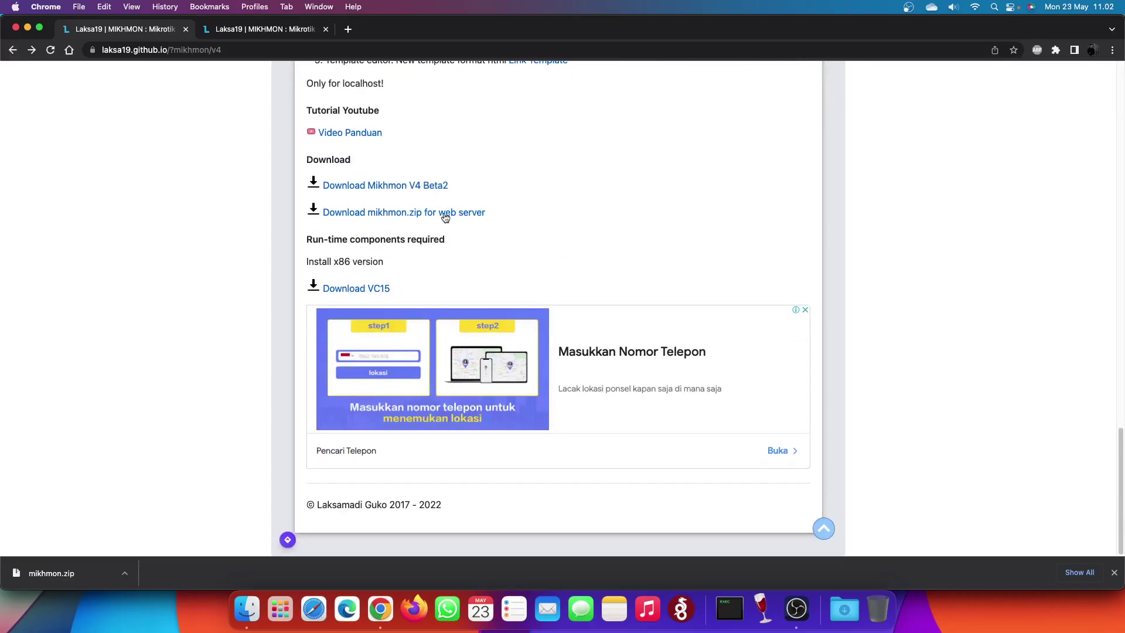
pyautogui.click(428, 187)
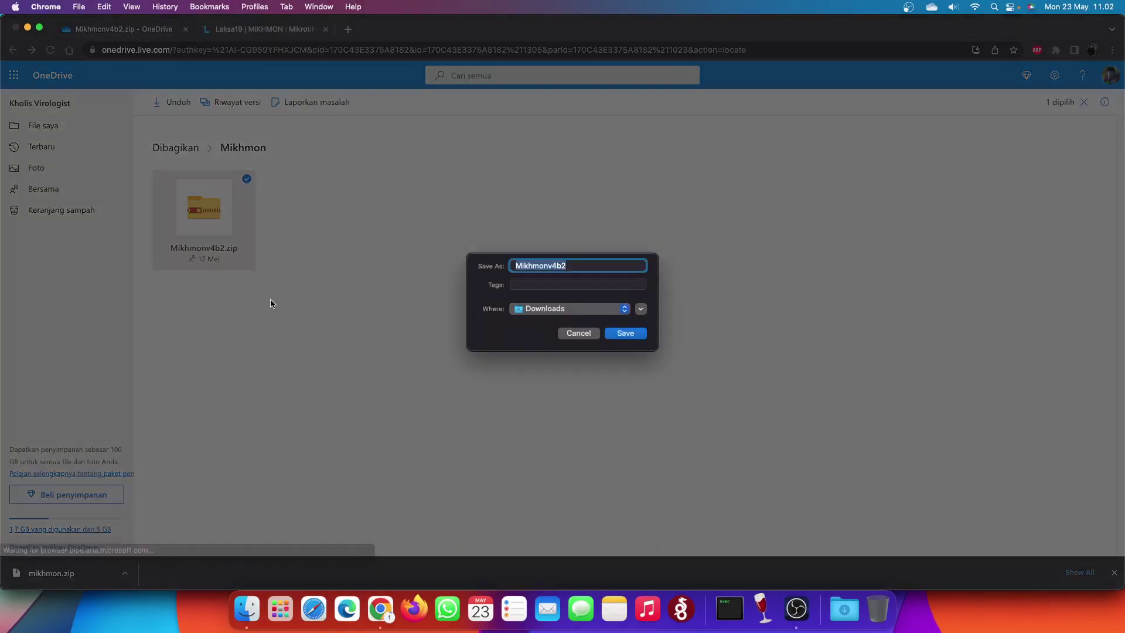
pyautogui.click(622, 334)
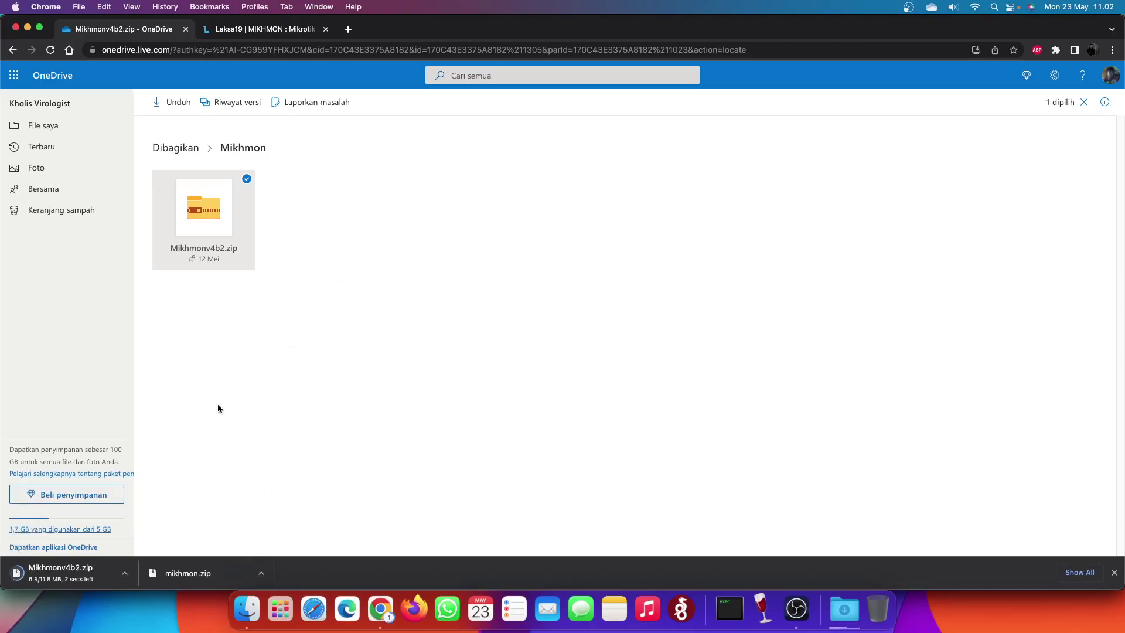
pyautogui.click(246, 609)
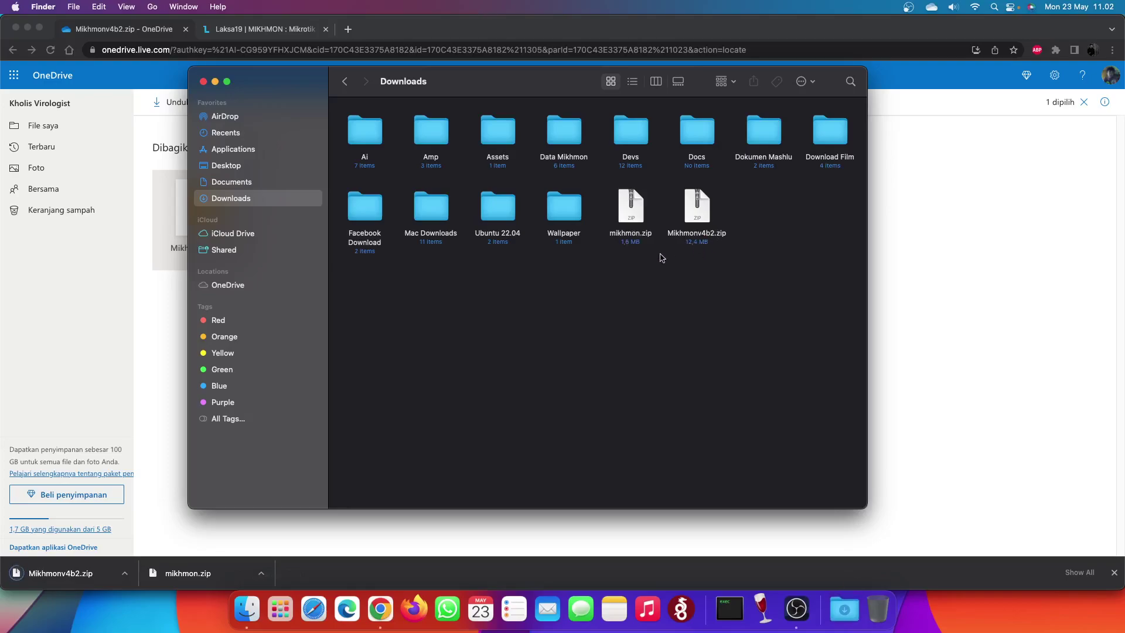
# - Locate Mikhmonv4b2.zip and mikhmon.zip in the Downloads folder
pyautogui.click(13, 51)
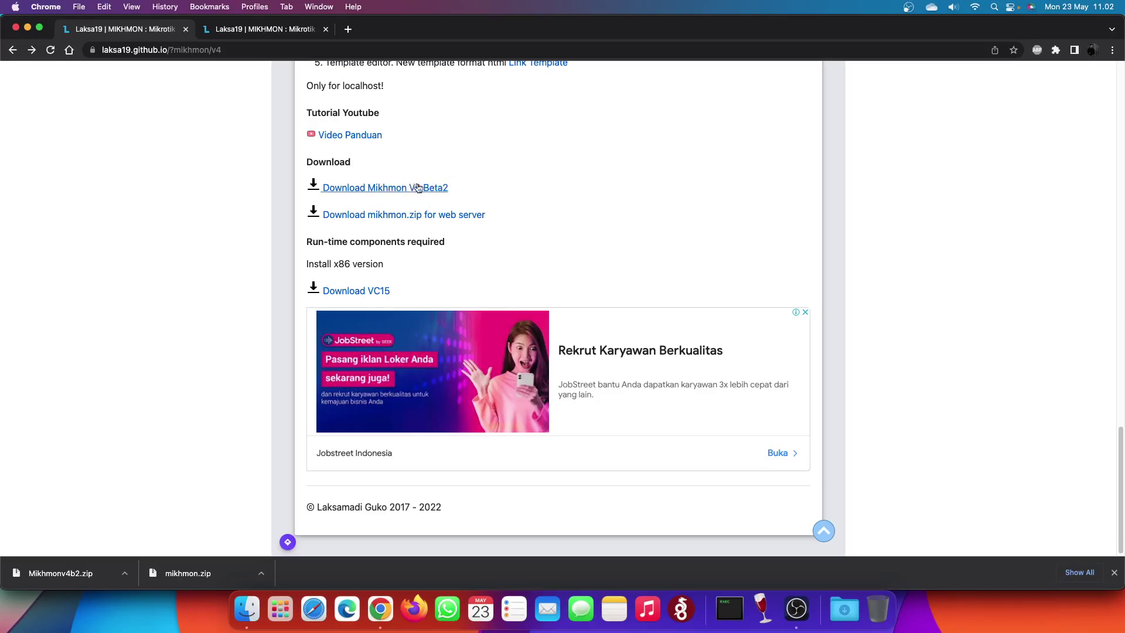
pyautogui.click(245, 608)
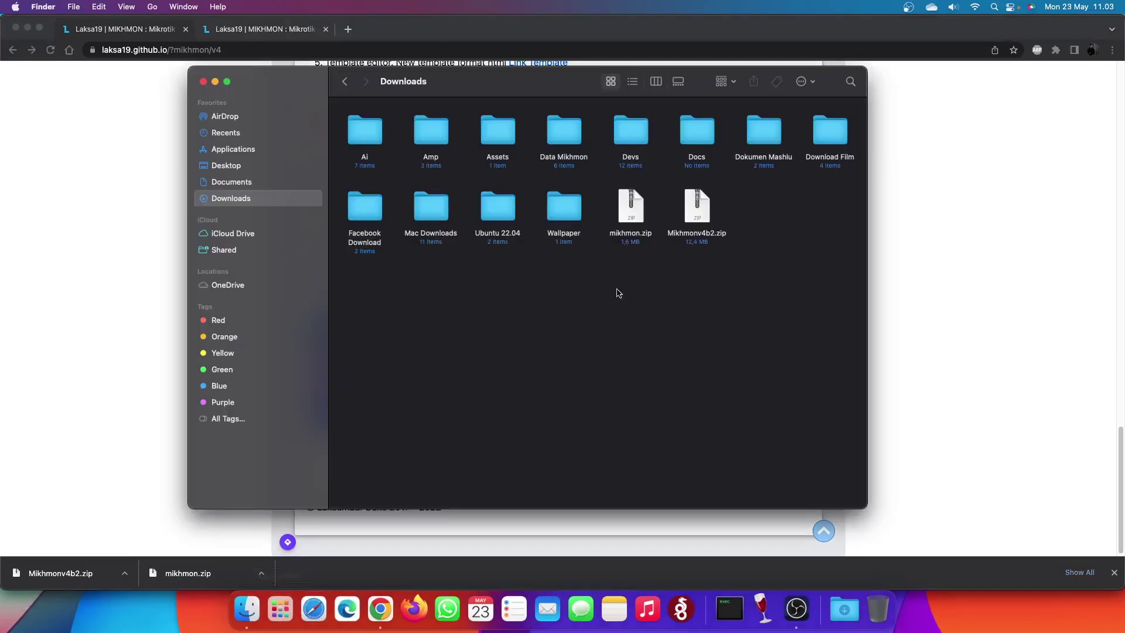
pyautogui.click(681, 236)
pyautogui.click(708, 300)
pyautogui.click(630, 236)
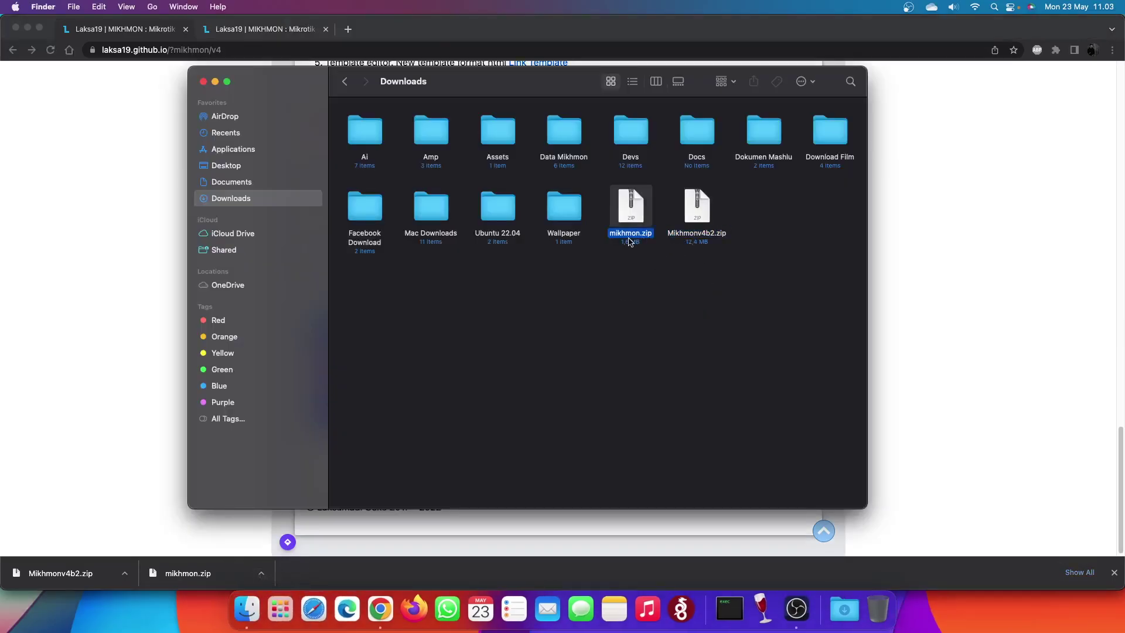
pyautogui.click(963, 283)
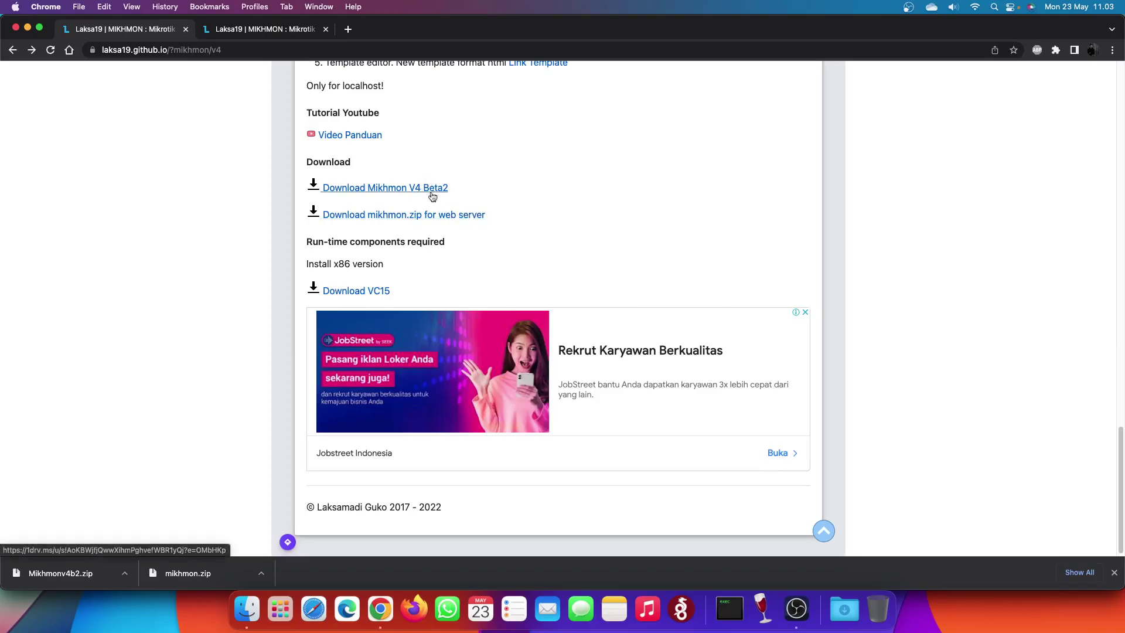
pyautogui.click(246, 609)
# - Extract Mikhmonv4b2.zip and inspect its config, mikhmon, php and MikhmonWebserver.exe contents
pyautogui.doubleClick(707, 209)
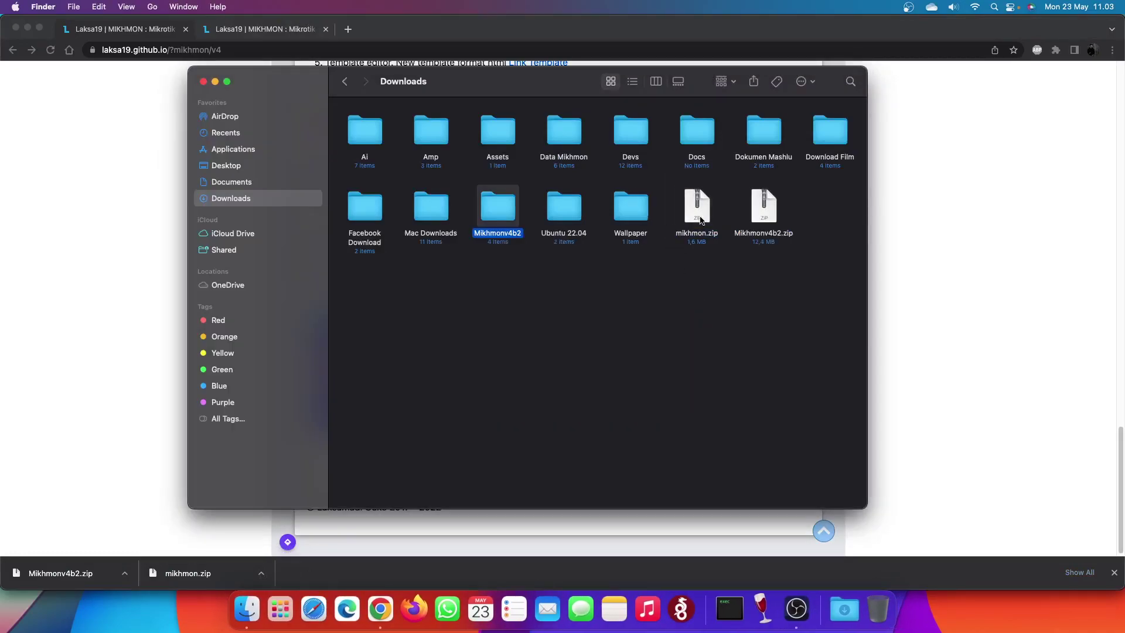
pyautogui.doubleClick(501, 210)
pyautogui.click(501, 159)
pyautogui.click(444, 141)
pyautogui.click(459, 170)
pyautogui.click(495, 130)
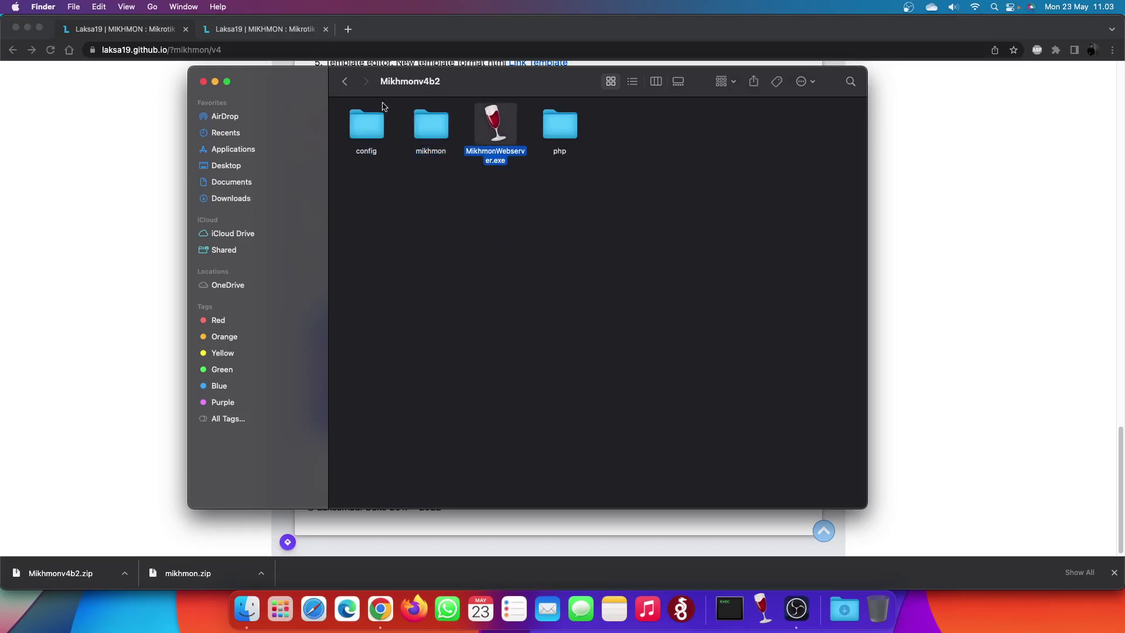
pyautogui.click(345, 81)
pyautogui.click(699, 213)
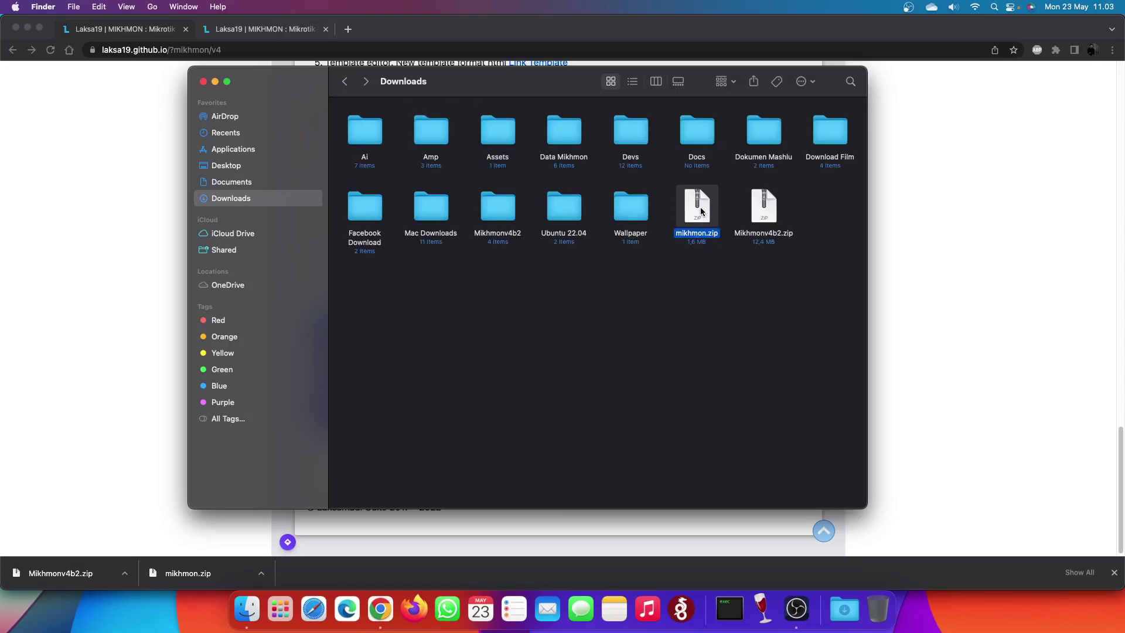
# - Create a 'mikhmon' folder in Downloads, move mikhmon.zip into it and extract it there
pyautogui.rightClick(665, 282)
pyautogui.click(694, 299)
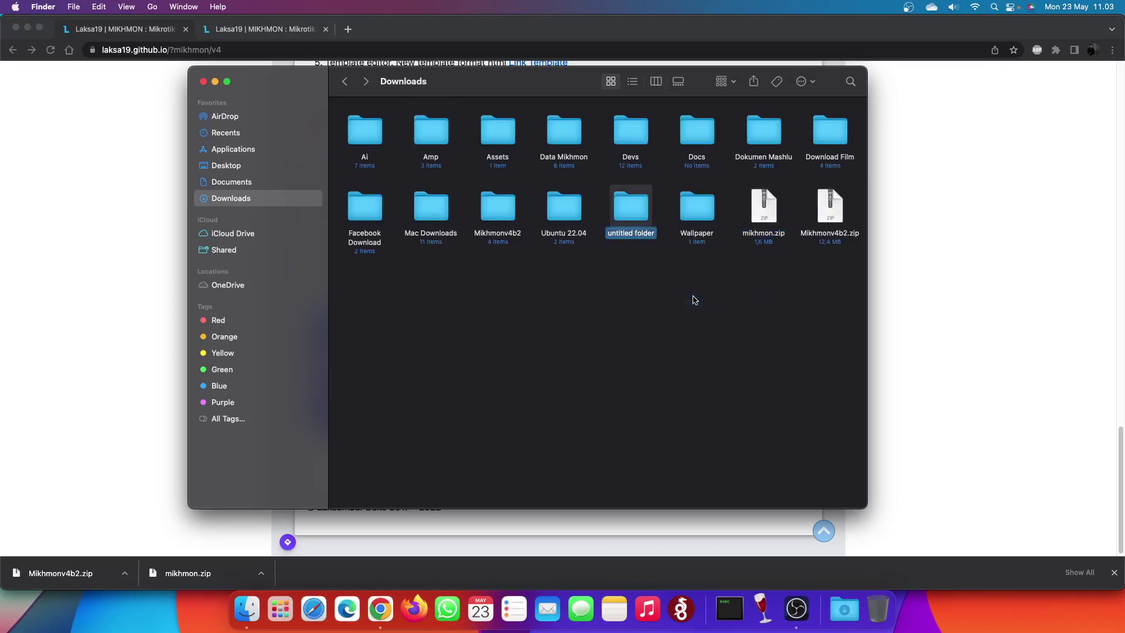
pyautogui.write('mikhmon')
pyautogui.press('Return')
pyautogui.moveTo(761, 210); pyautogui.dragTo(494, 213)
pyautogui.doubleClick(494, 212)
pyautogui.doubleClick(367, 130)
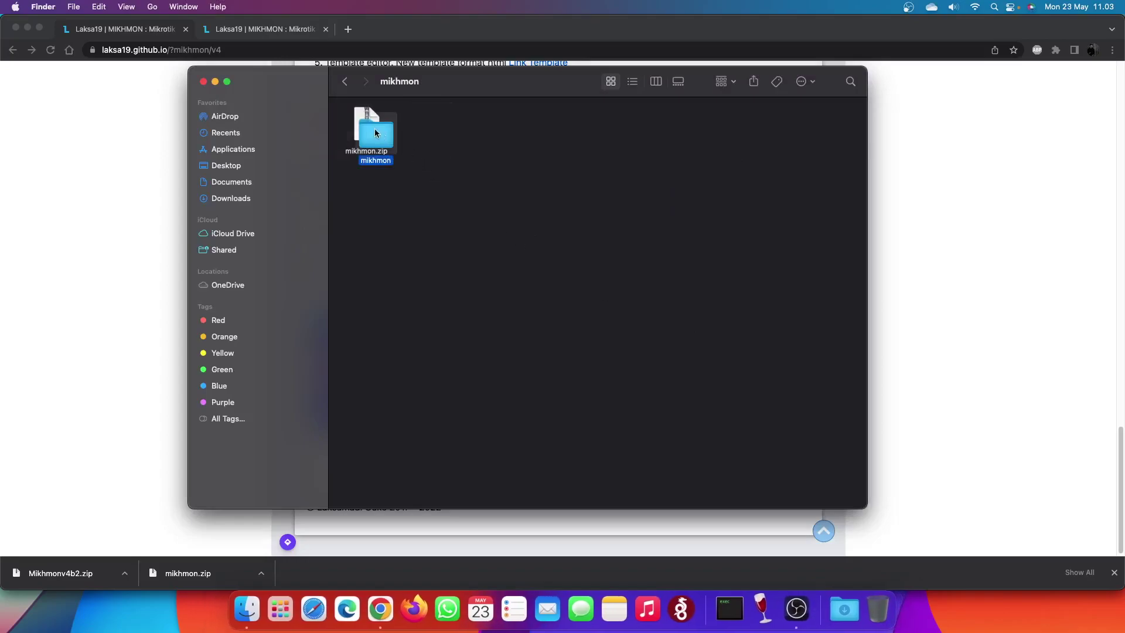
# - Delete the nested mikhmon folder, move mikhmon.zip back to Downloads and extract it
pyautogui.moveTo(363, 194); pyautogui.dragTo(464, 200)
pyautogui.rightClick(448, 143)
pyautogui.click(477, 171)
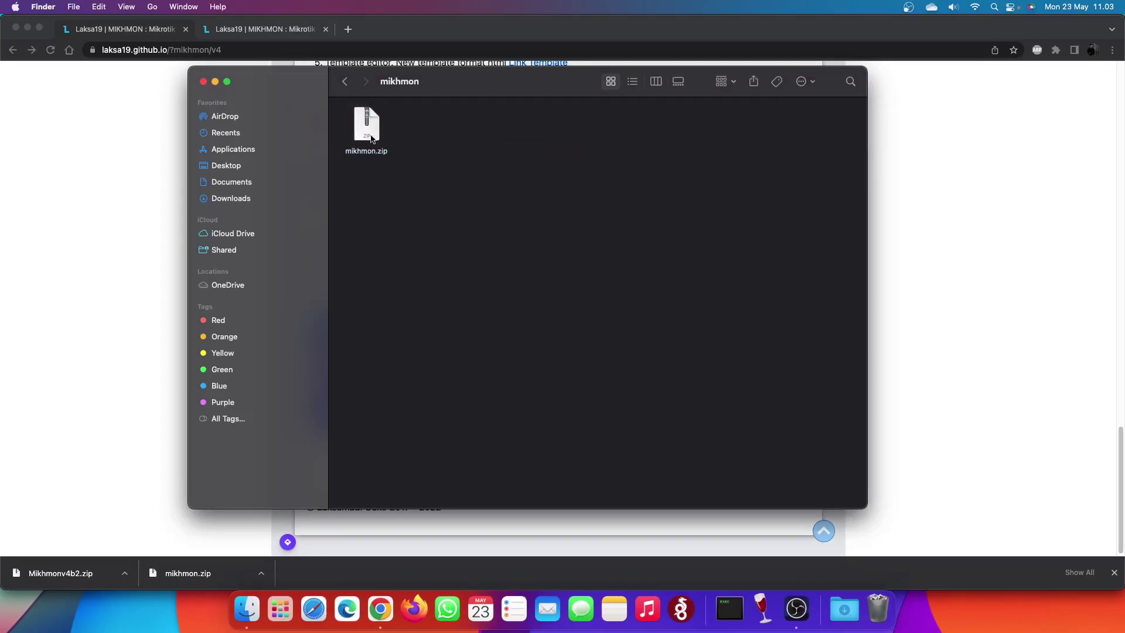
pyautogui.moveTo(366, 126); pyautogui.dragTo(282, 209)
pyautogui.click(282, 204)
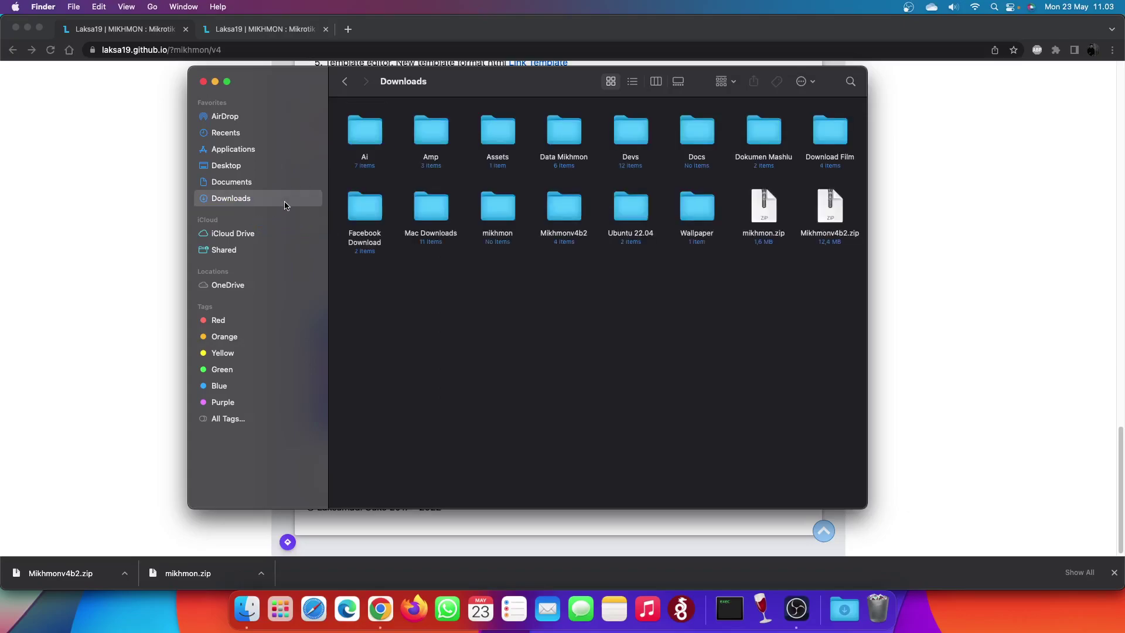
pyautogui.doubleClick(782, 228)
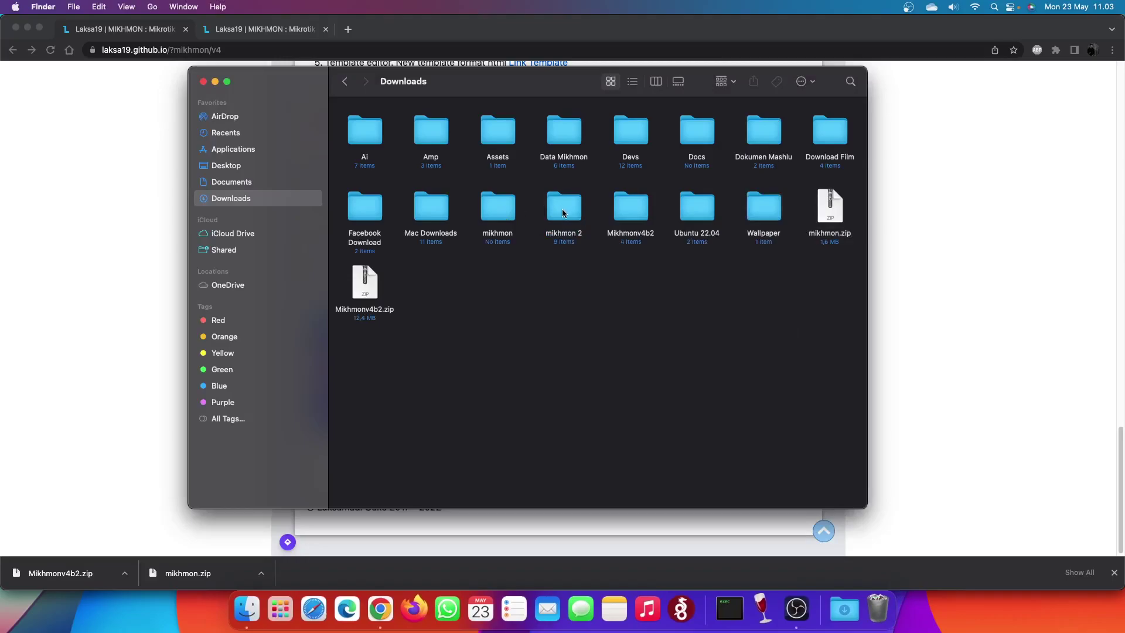
# - Trash the empty 'mikhmon' and 'mikhmon 2' folders, then re-extract mikhmon.zip and open it
pyautogui.rightClick(507, 211)
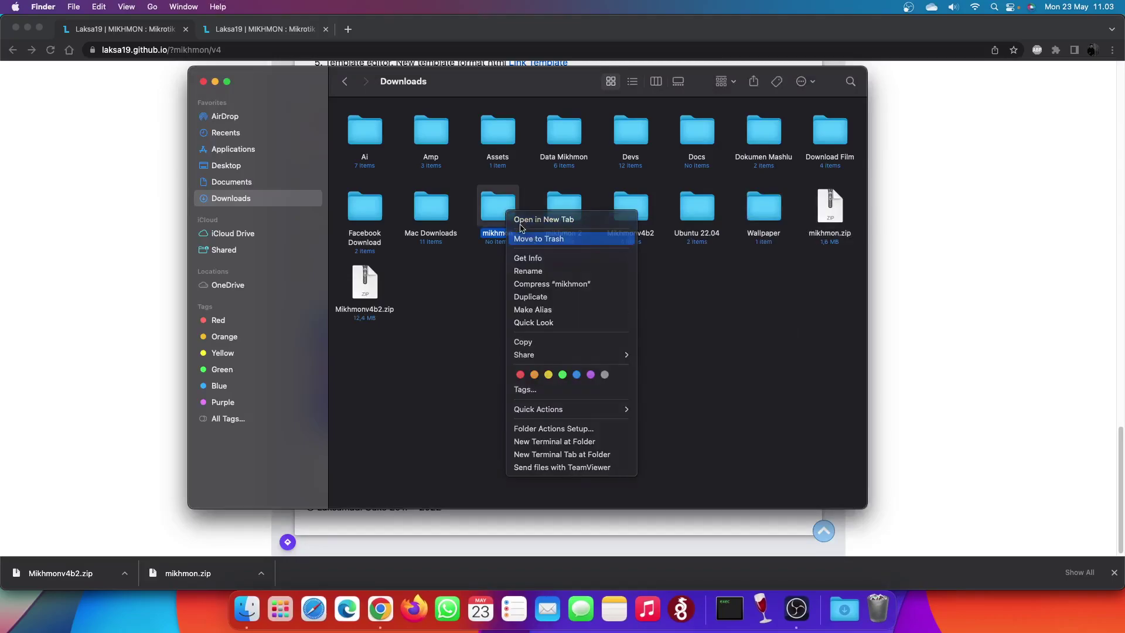
pyautogui.click(527, 237)
pyautogui.rightClick(499, 210)
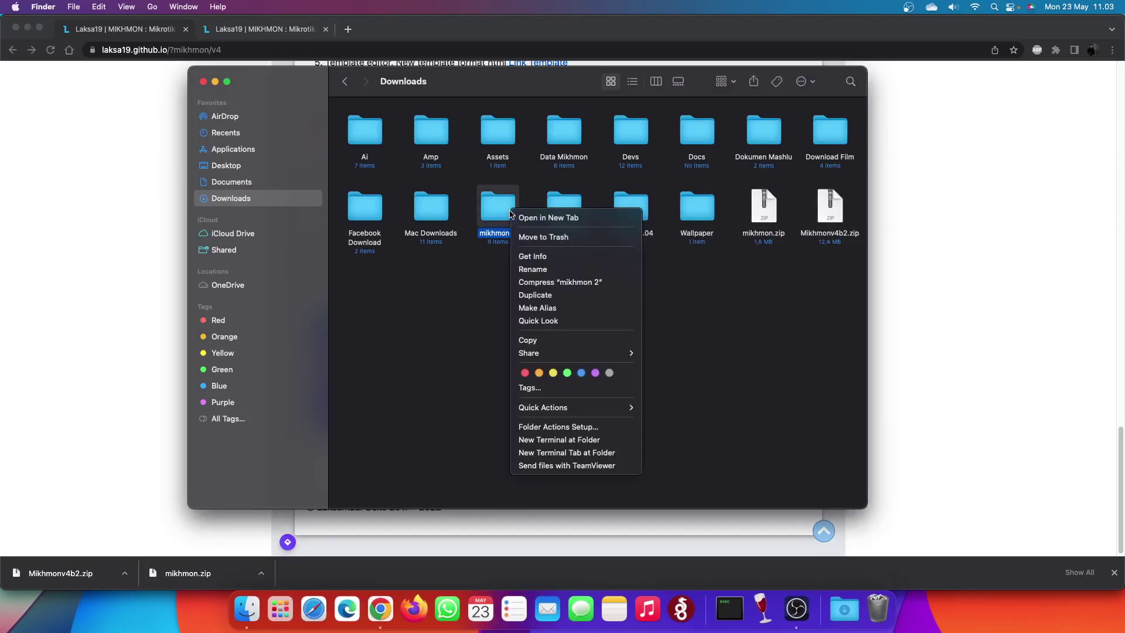
pyautogui.click(528, 236)
pyautogui.doubleClick(701, 217)
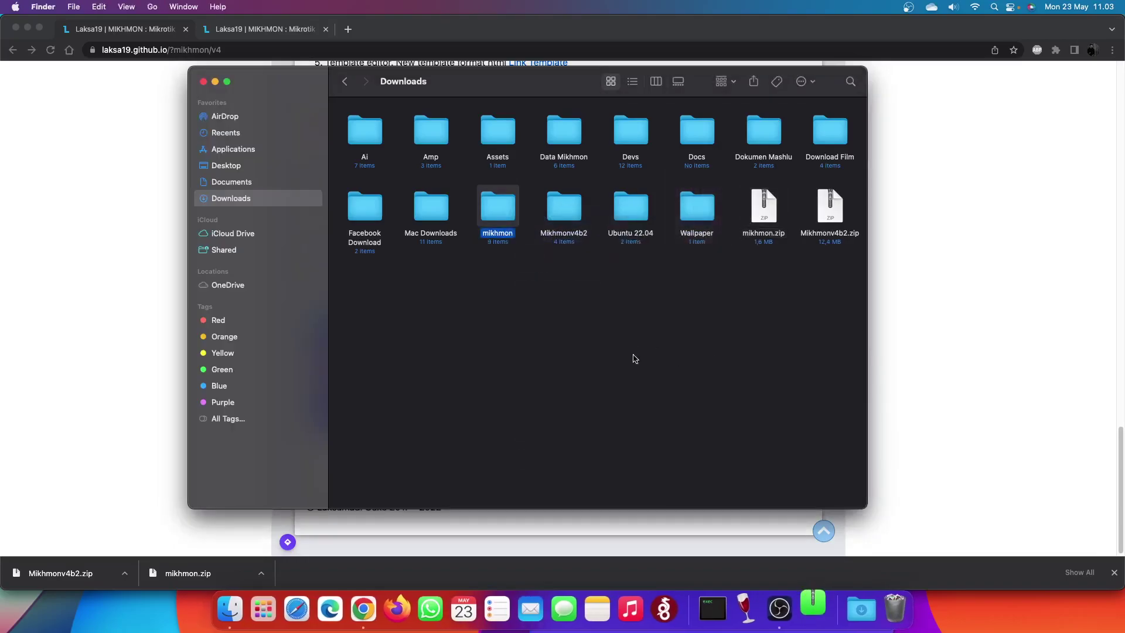
pyautogui.doubleClick(502, 208)
# - Look over the extracted mikhmon files, then return to Downloads
pyautogui.moveTo(369, 305); pyautogui.dragTo(707, 253)
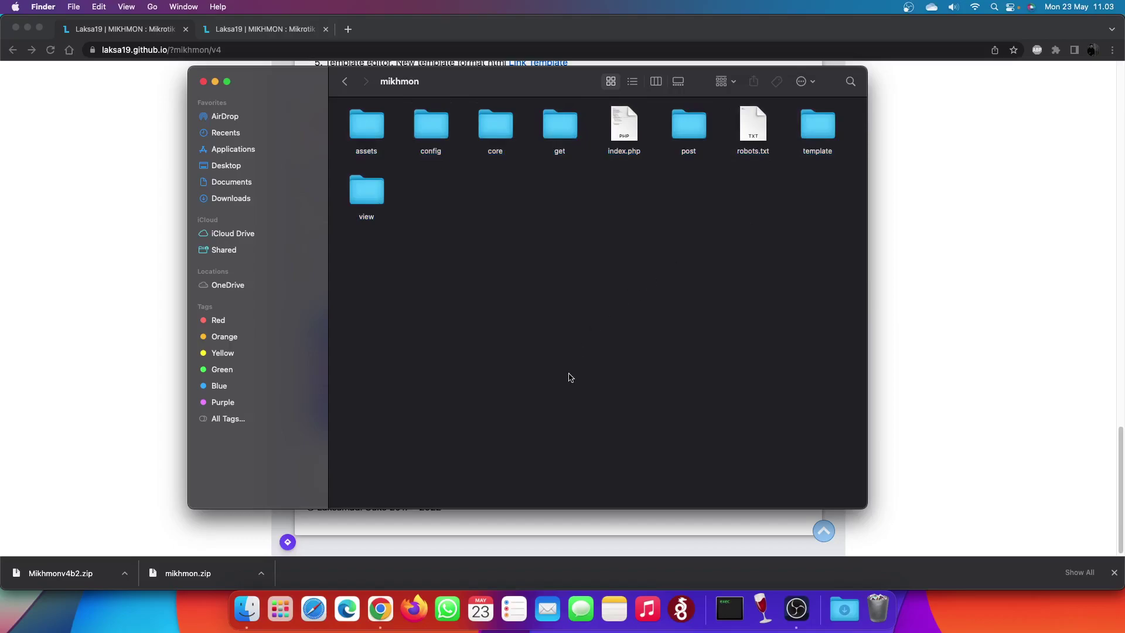
pyautogui.moveTo(528, 96); pyautogui.dragTo(482, 92)
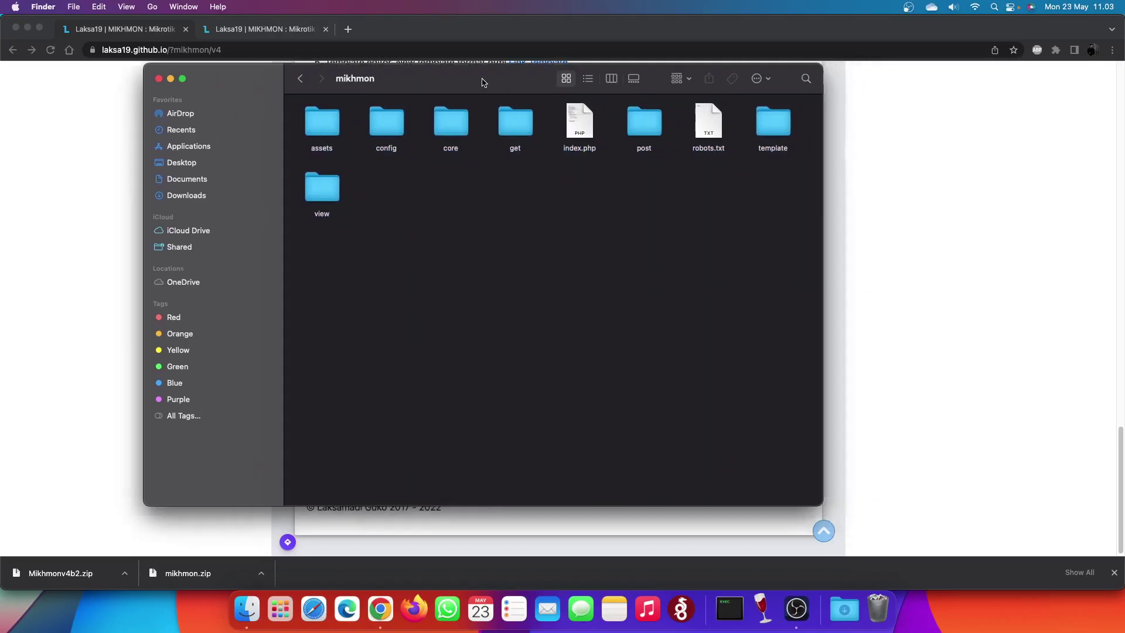
pyautogui.click(298, 78)
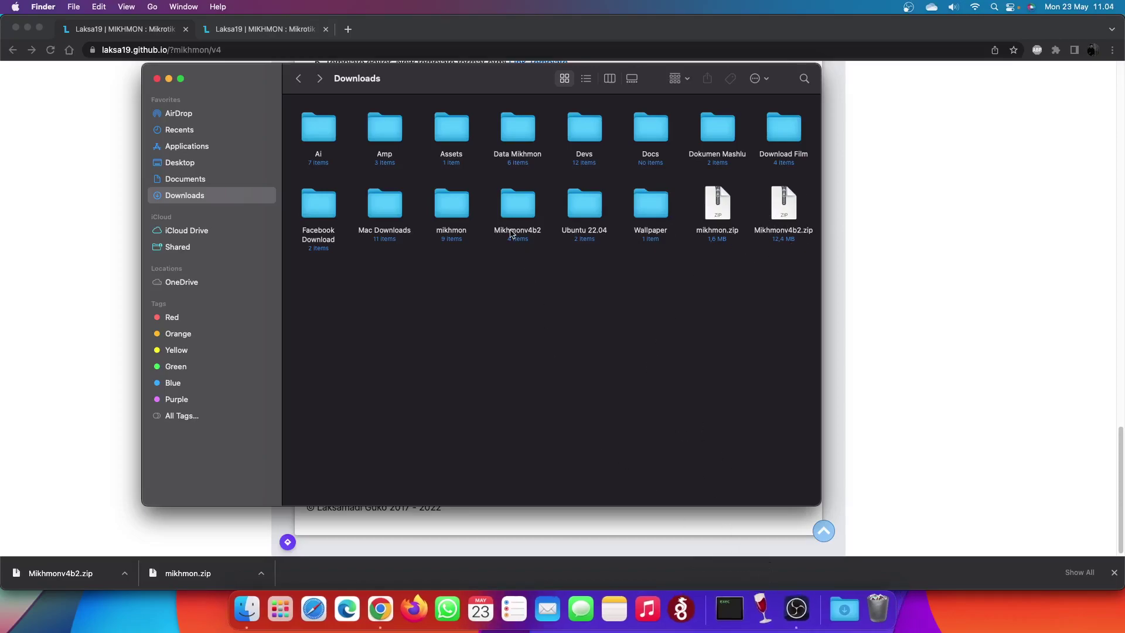
# - Launch Terminal through a Spotlight search for 'terminal'
pyautogui.press('super+space')
pyautogui.write('terminal')
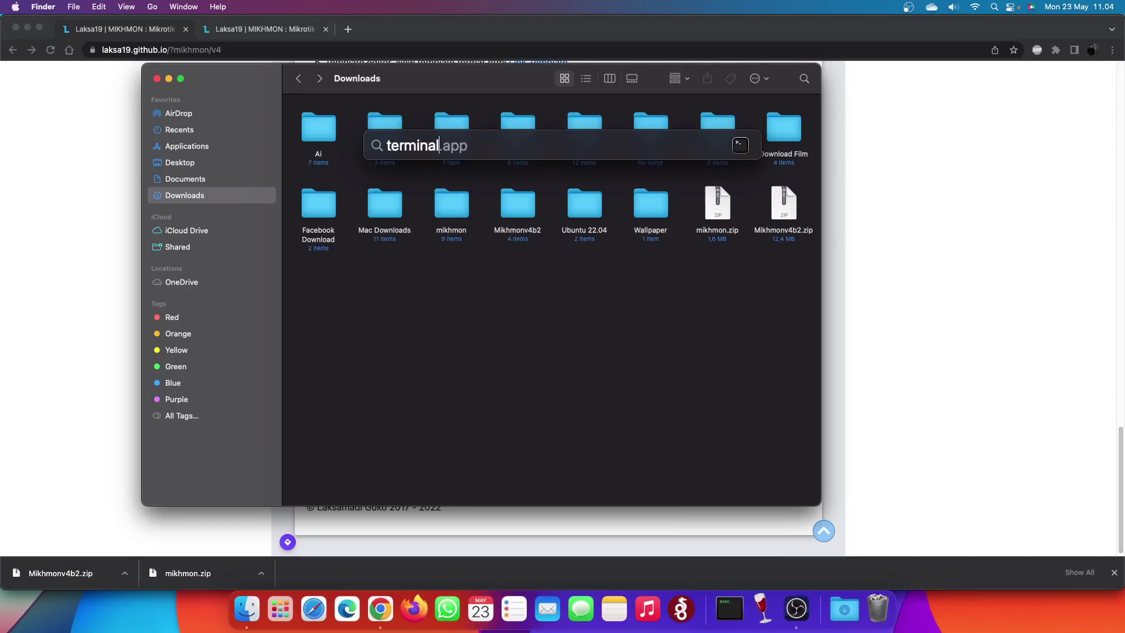
pyautogui.press('Return')
# - Change into Downloads/mikhmon and list its contents with ls
pyautogui.write('cd Down')
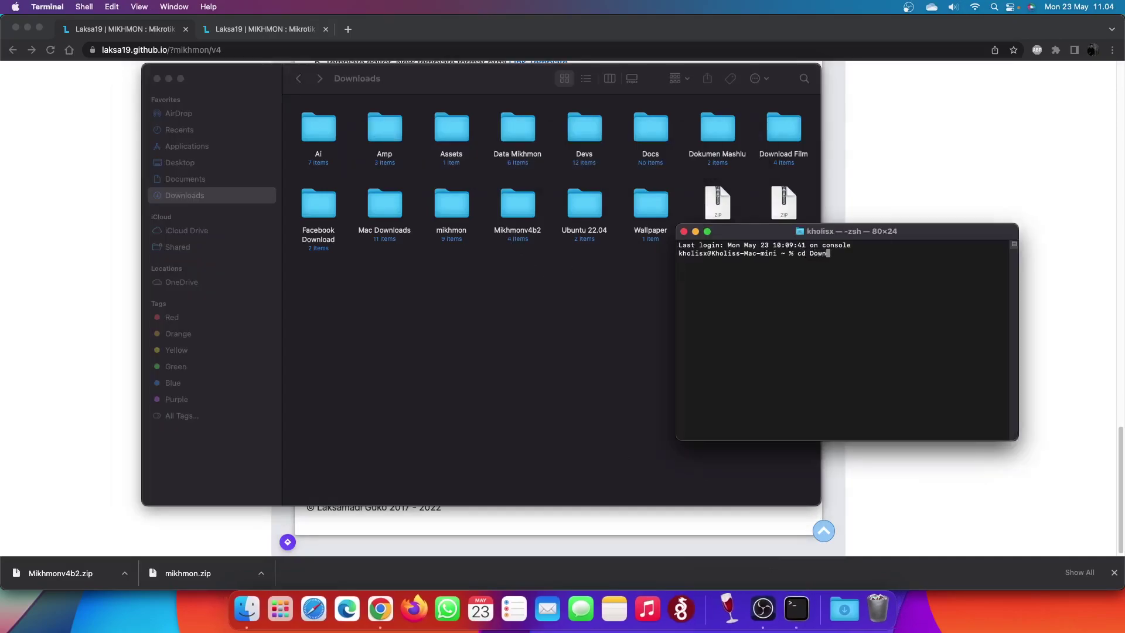
pyautogui.press('Tab')
pyautogui.write('mi')
pyautogui.press('Tab')
pyautogui.press('Return')
pyautogui.write('ls')
pyautogui.press('Return')
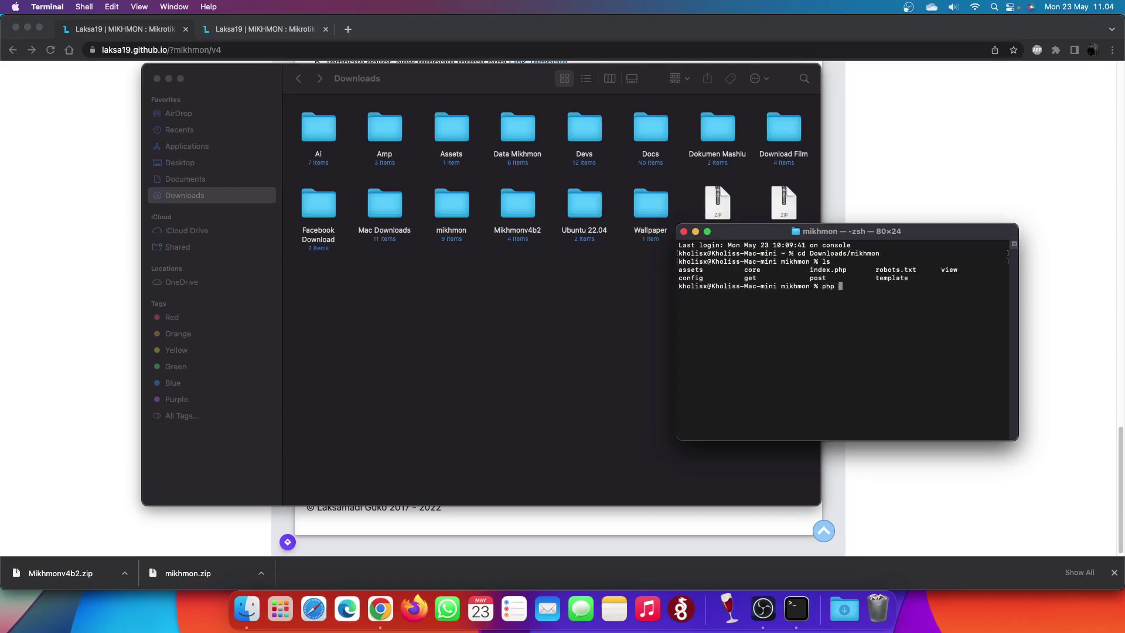
# - Start the PHP server with 'php -S 0.0.0.0:84' and allow incoming connections
pyautogui.write('php -S 0.0.0.0')
pyautogui.write(':84')
pyautogui.press('Return')
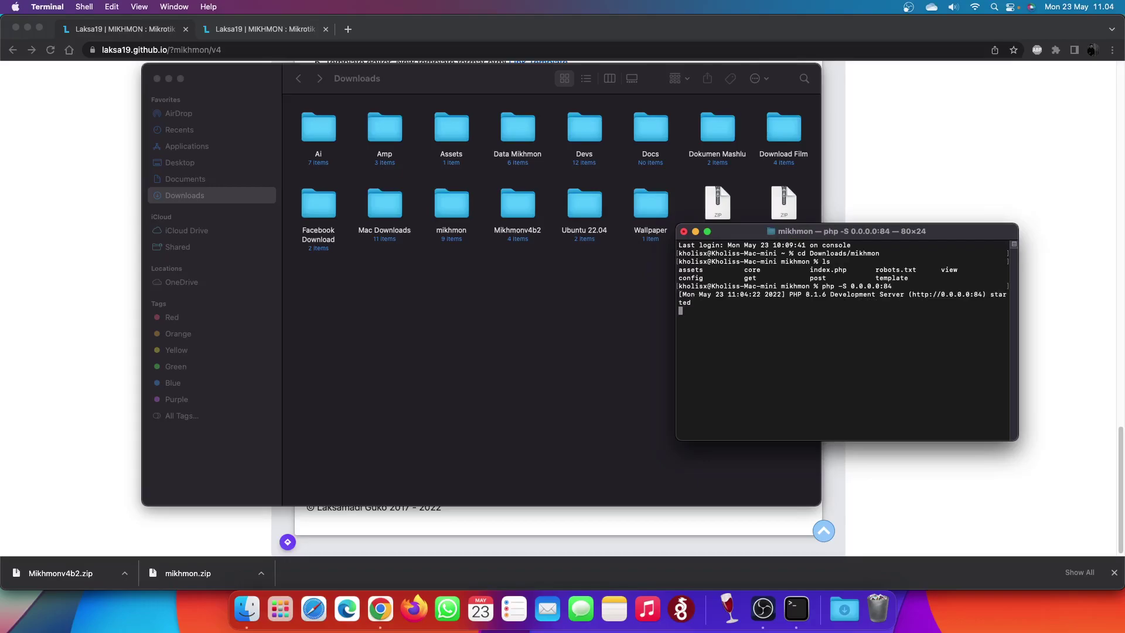
pyautogui.click(598, 258)
pyautogui.moveTo(790, 235); pyautogui.dragTo(605, 278)
# - Load localhost:84 in a new Chrome tab
pyautogui.click(378, 612)
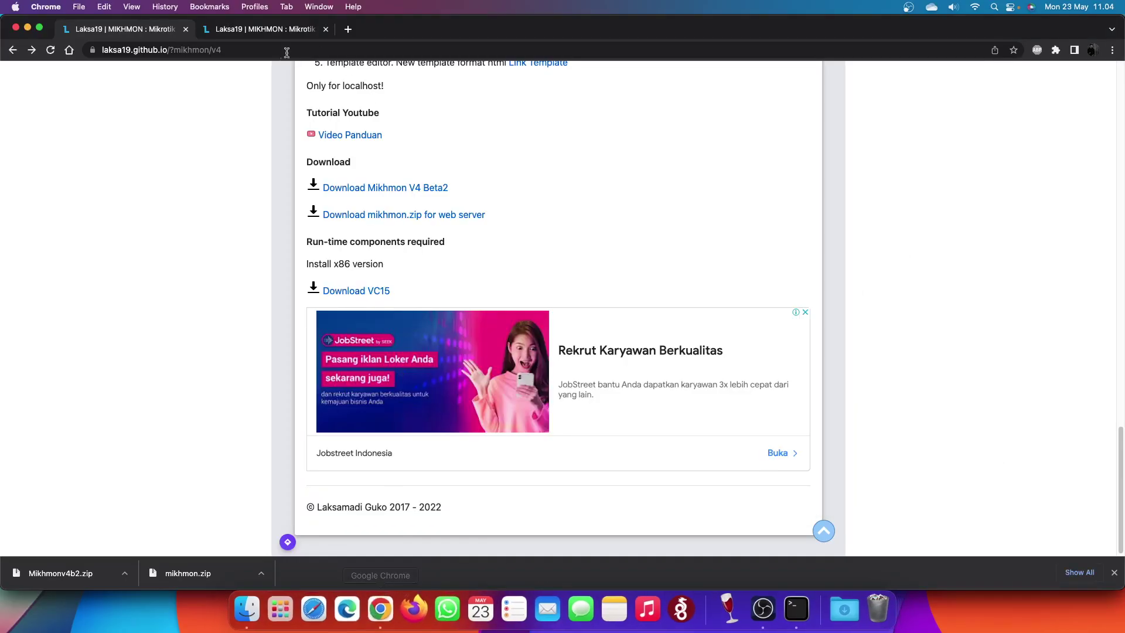
pyautogui.click(348, 29)
pyautogui.write('localhost"')
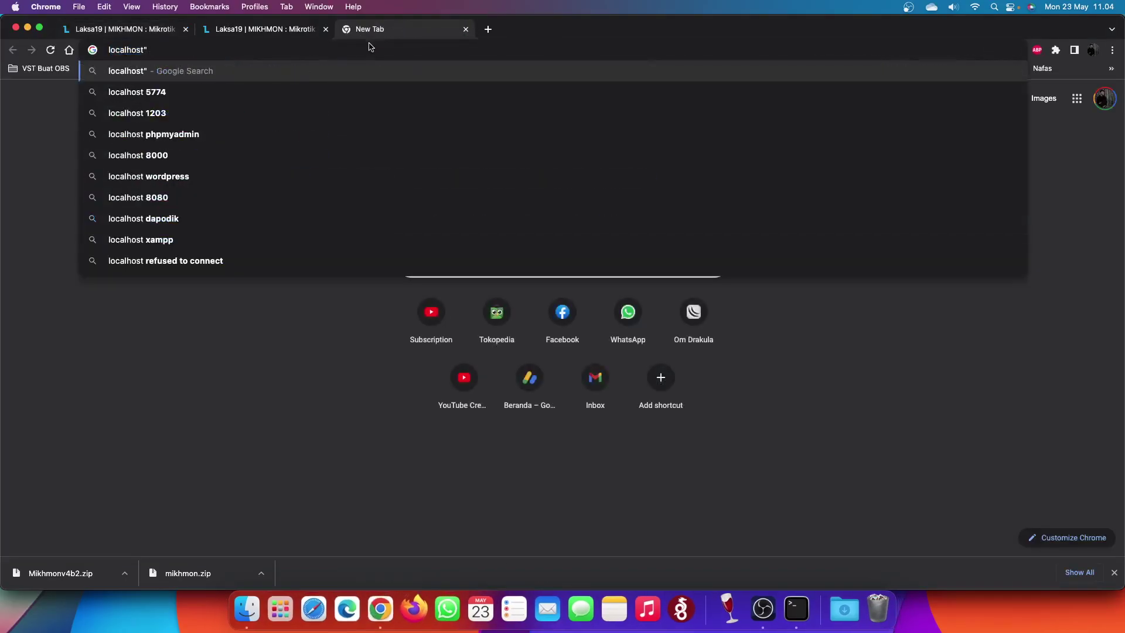
pyautogui.press('BackSpace')
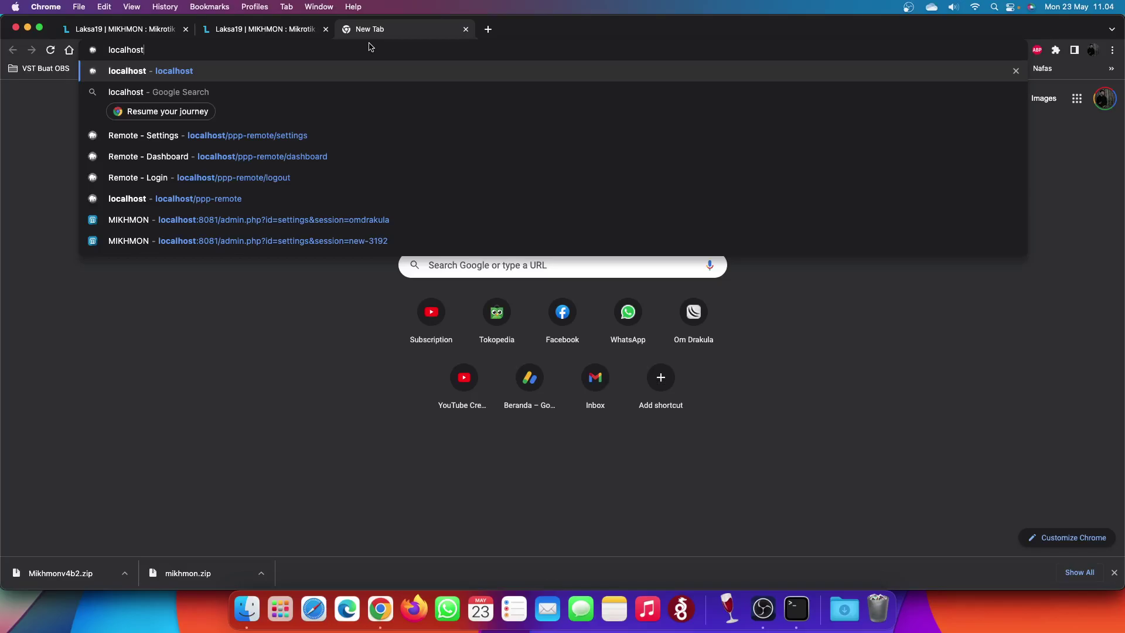
pyautogui.write(':87')
pyautogui.press('BackSpace')
pyautogui.write('4')
pyautogui.press('Return')
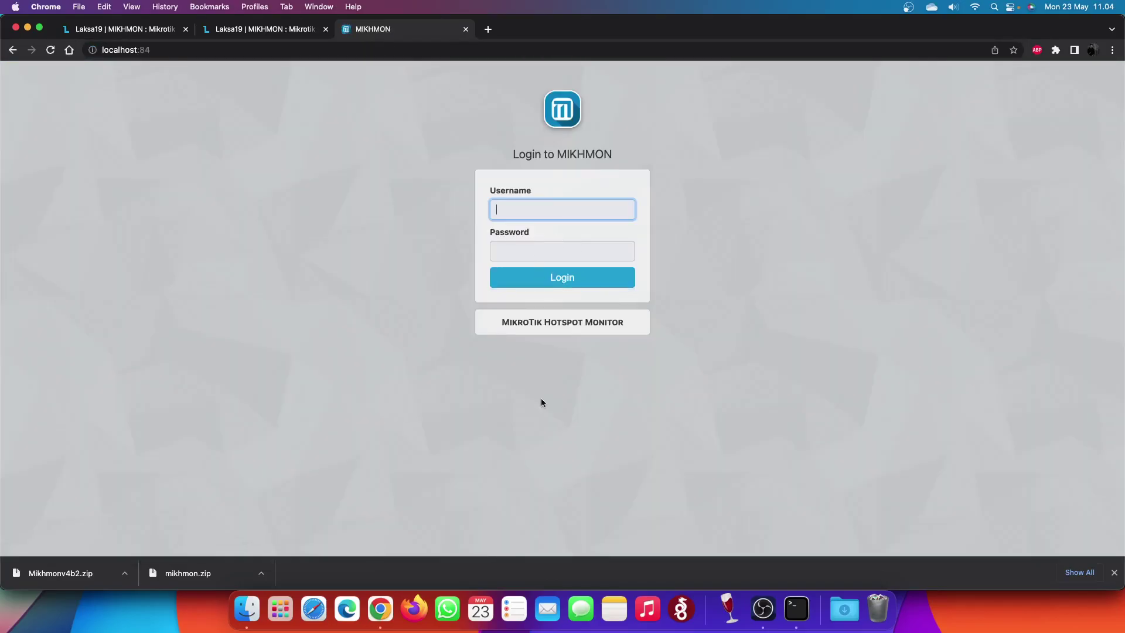
# - Clear Chrome's download history and close the downloads tab
pyautogui.click(1084, 573)
pyautogui.click(1106, 77)
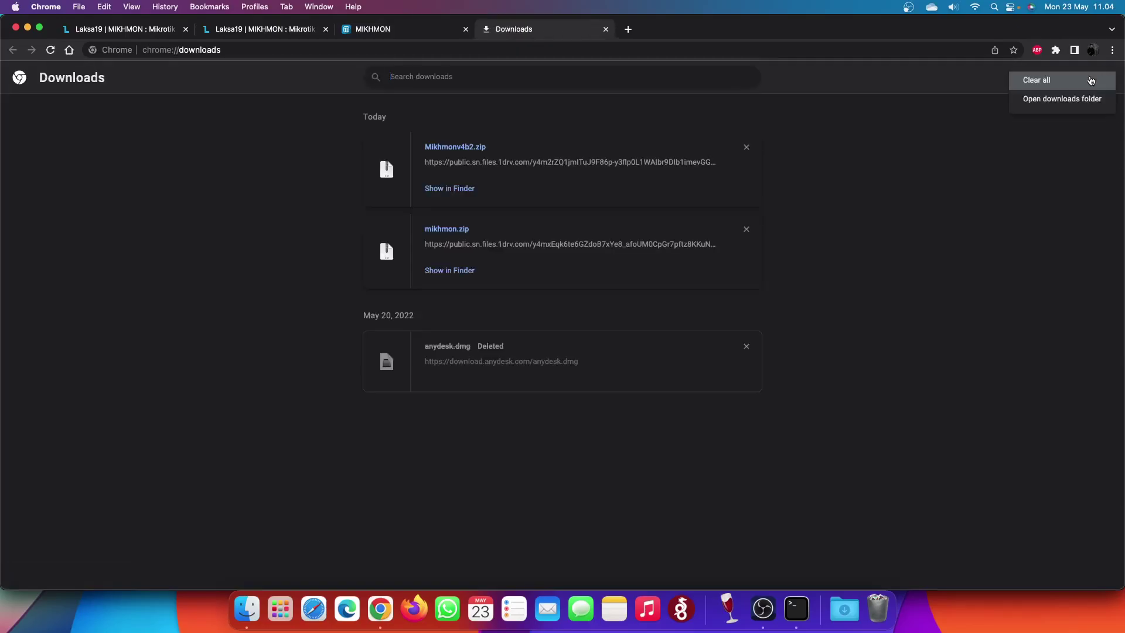
pyautogui.click(1084, 80)
pyautogui.press('super+w')
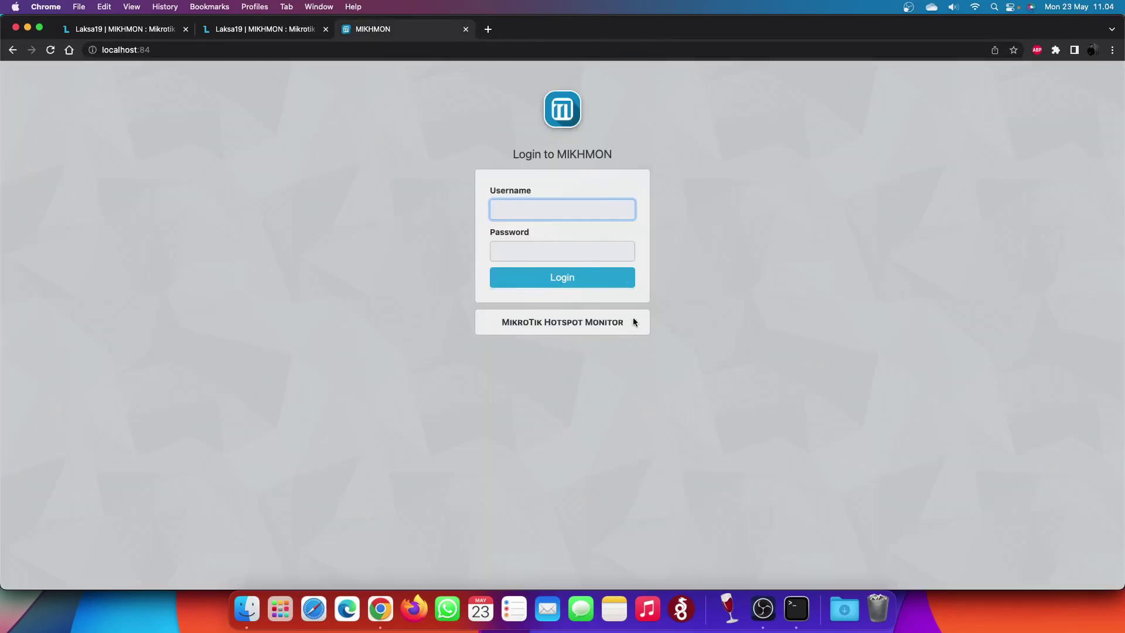
# - Close the two Laksa19 tabs and sign in to Mikhmon with the admin credentials
pyautogui.click(326, 30)
pyautogui.click(185, 30)
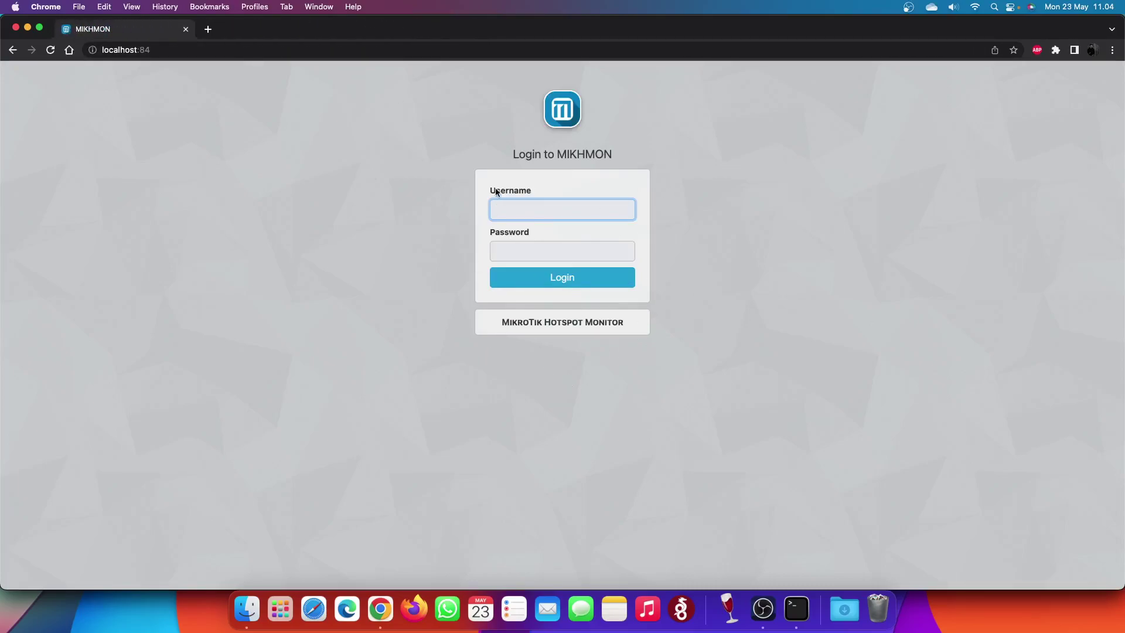
pyautogui.write('mikhmon')
pyautogui.press('Tab')
pyautogui.write('1234')
pyautogui.press('Return')
pyautogui.click(580, 216)
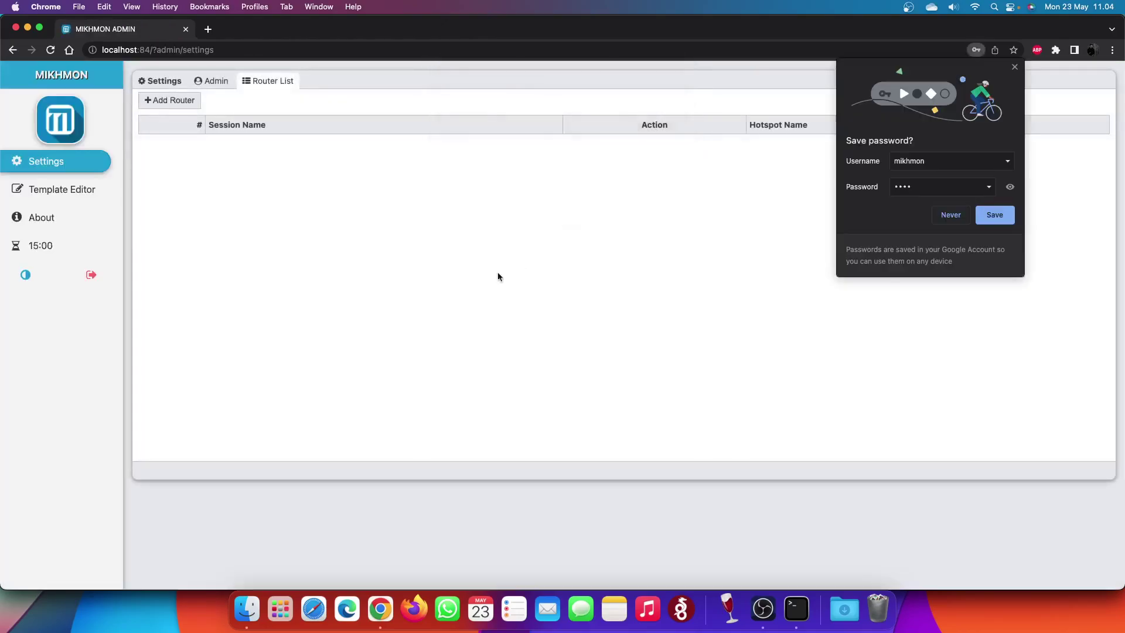
# - Dismiss the browser's save-password prompt and open the Mikhmon admin account settings
pyautogui.click(1010, 186)
pyautogui.click(1015, 67)
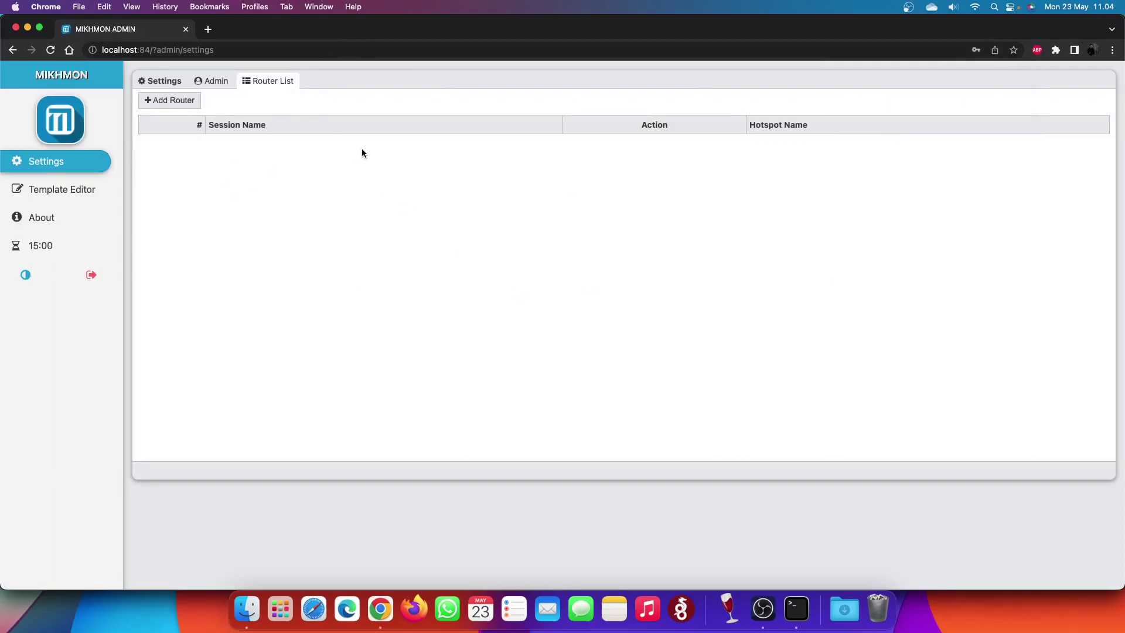
pyautogui.click(217, 83)
pyautogui.click(243, 85)
pyautogui.click(209, 86)
pyautogui.click(283, 87)
pyautogui.click(226, 83)
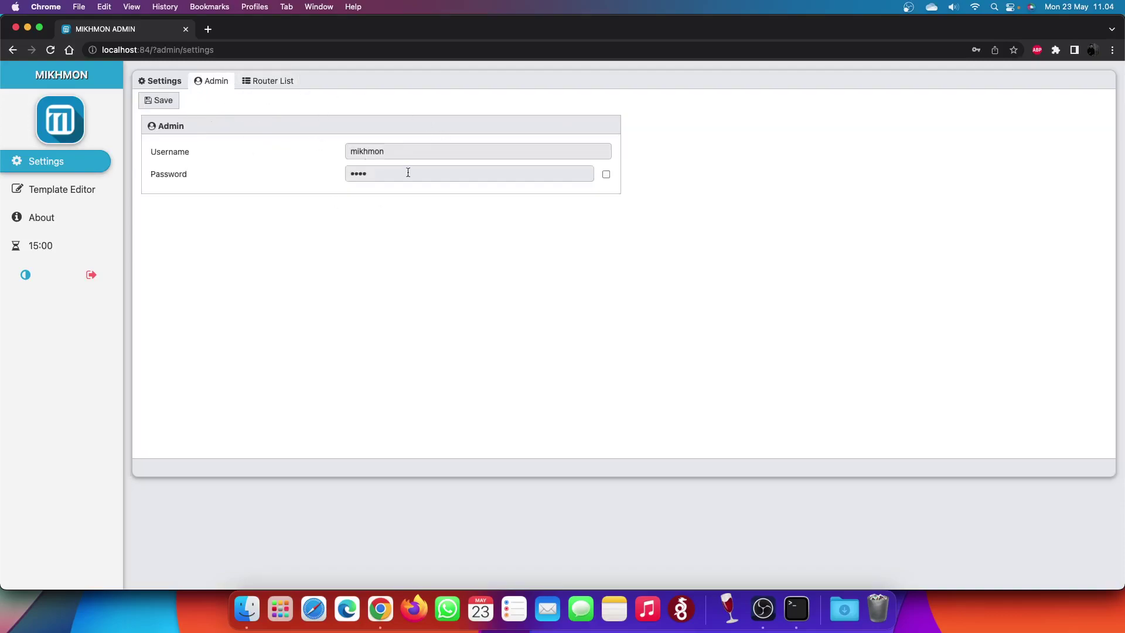
# - Replace the admin username with a new name, retype the password and save
pyautogui.click(415, 151)
pyautogui.click(417, 174)
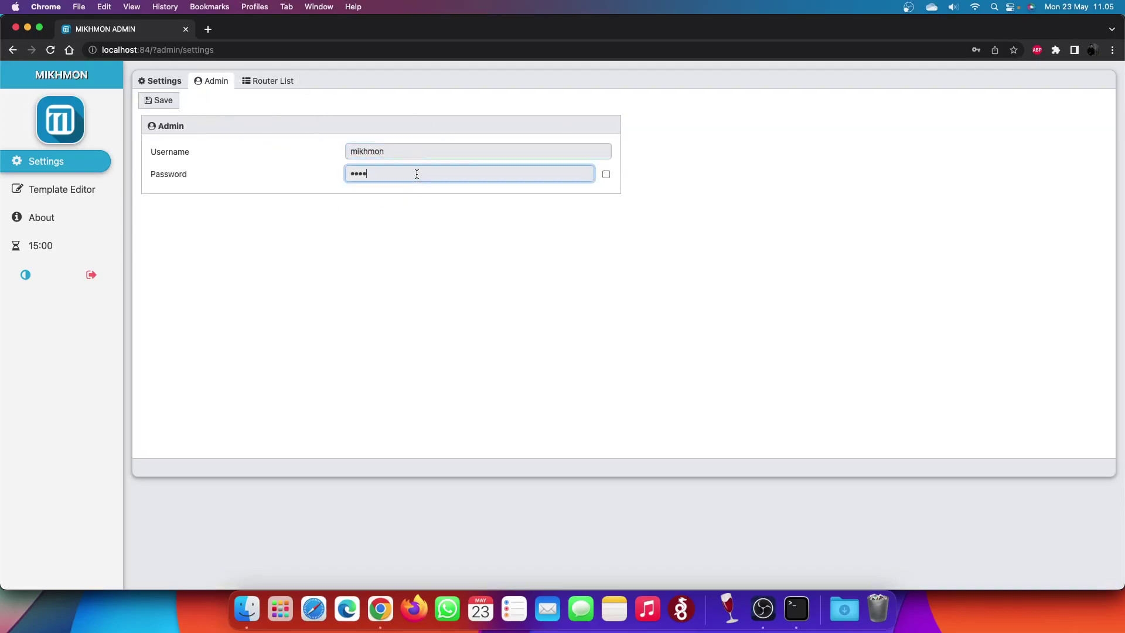
pyautogui.click(606, 174)
pyautogui.click(477, 150)
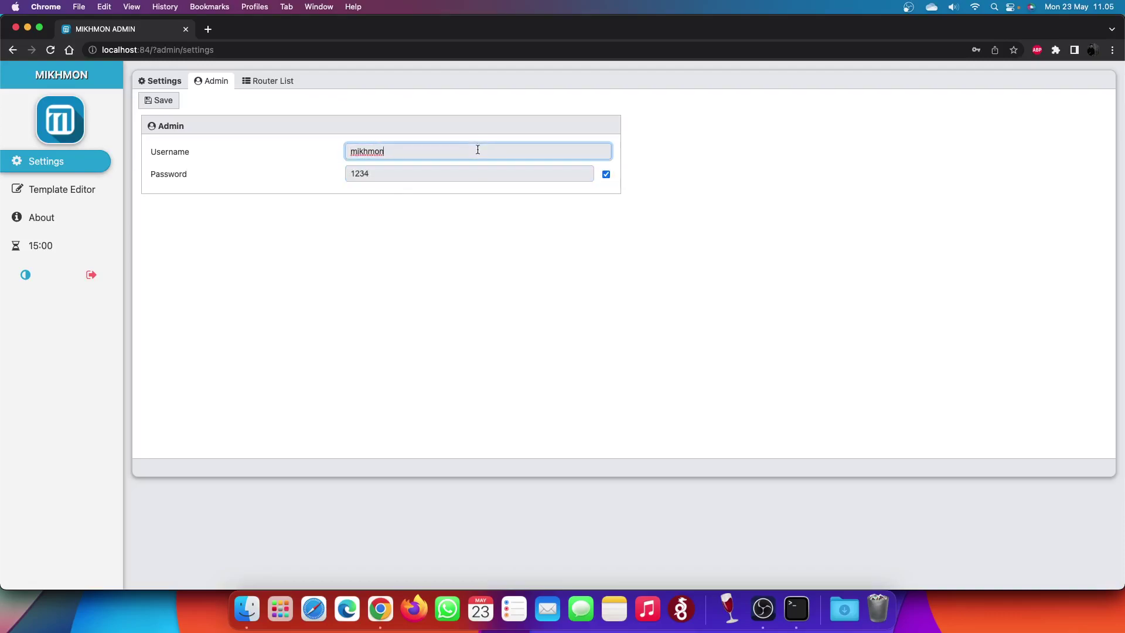
pyautogui.doubleClick(471, 152)
pyautogui.write('kholis')
pyautogui.press('Tab')
pyautogui.write('1234')
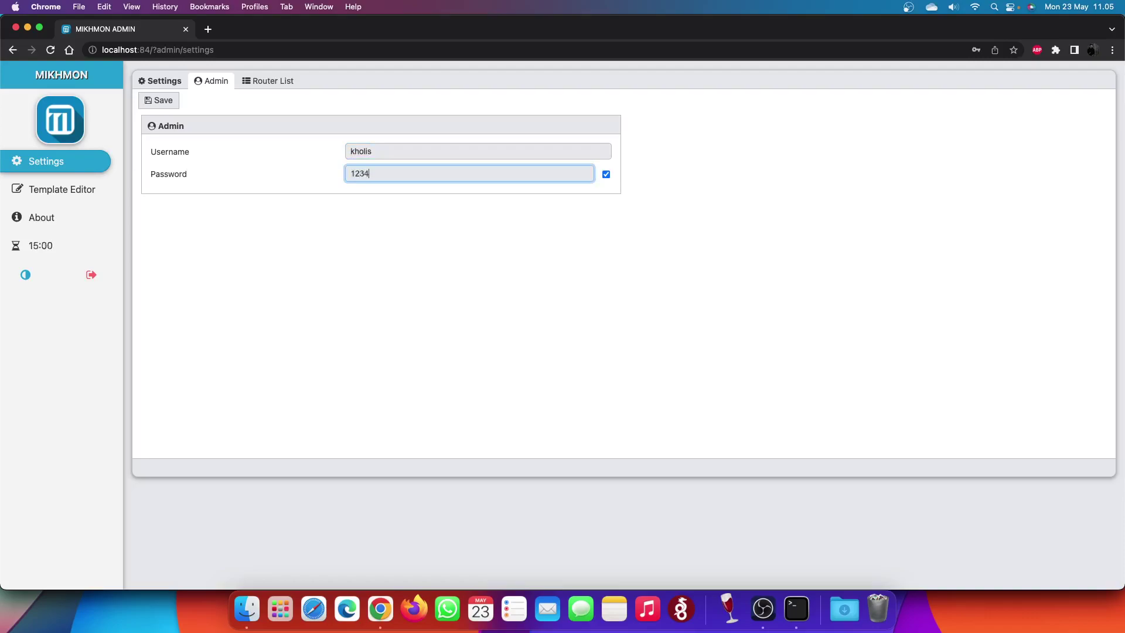
pyautogui.click(164, 108)
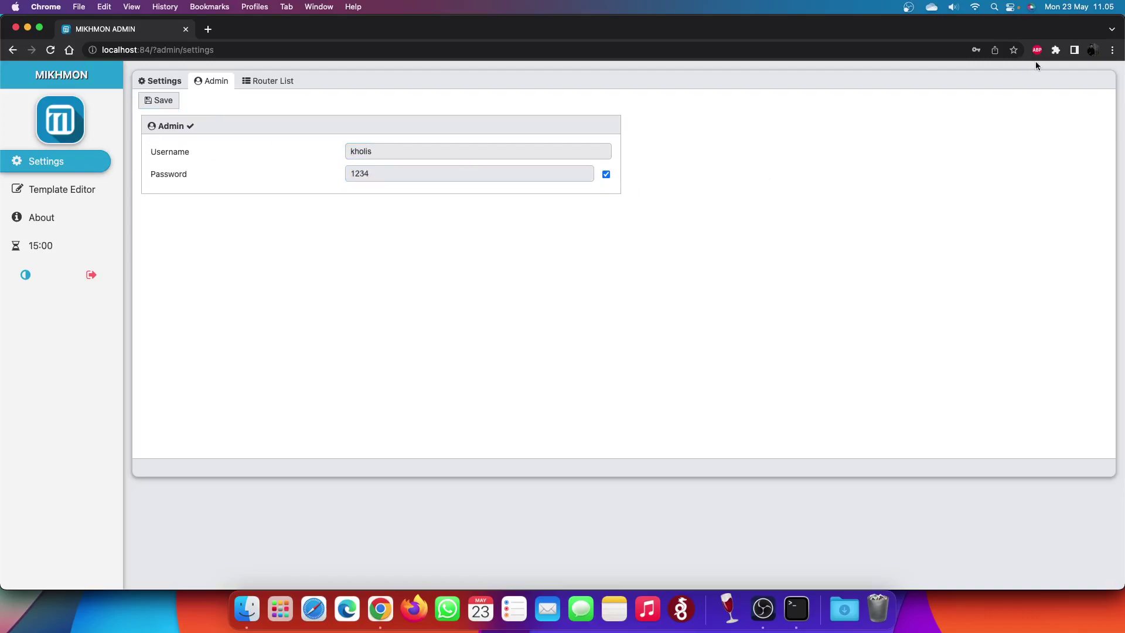
# - Log out and sign back in with the new admin credentials, declining browser password prompts
pyautogui.click(90, 278)
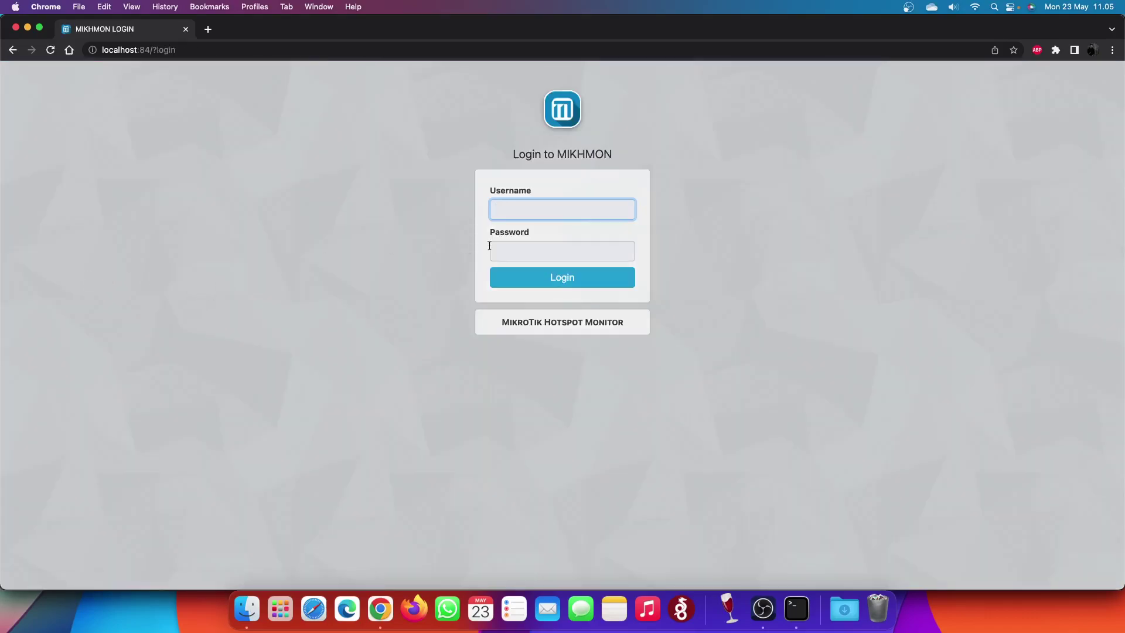
pyautogui.press('Tab')
pyautogui.write('1234')
pyautogui.press('Return')
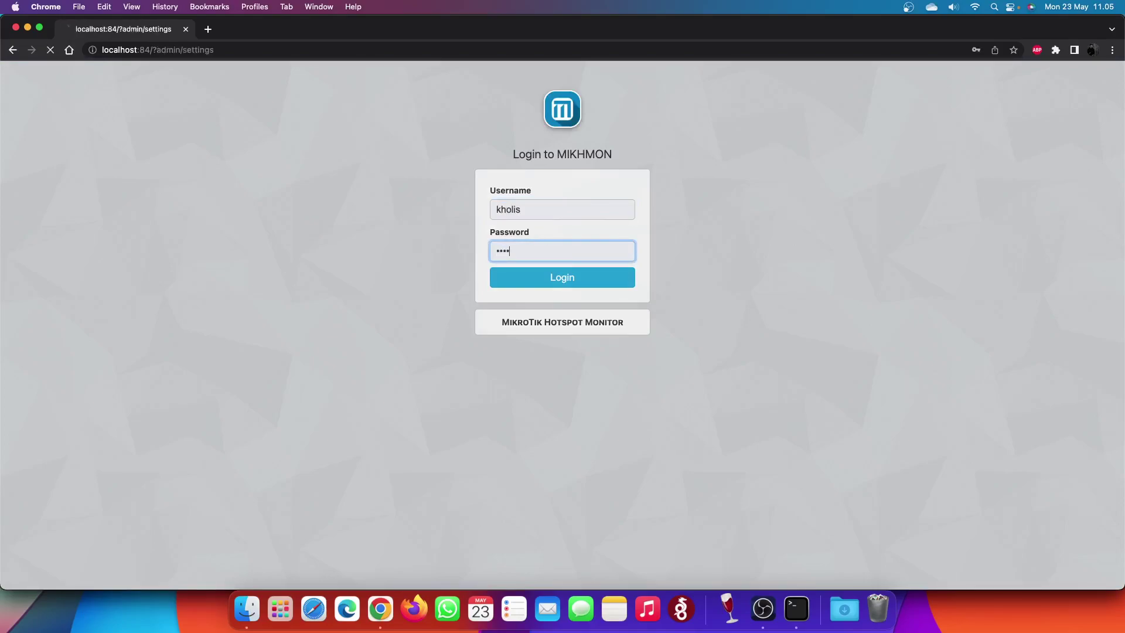
pyautogui.click(580, 219)
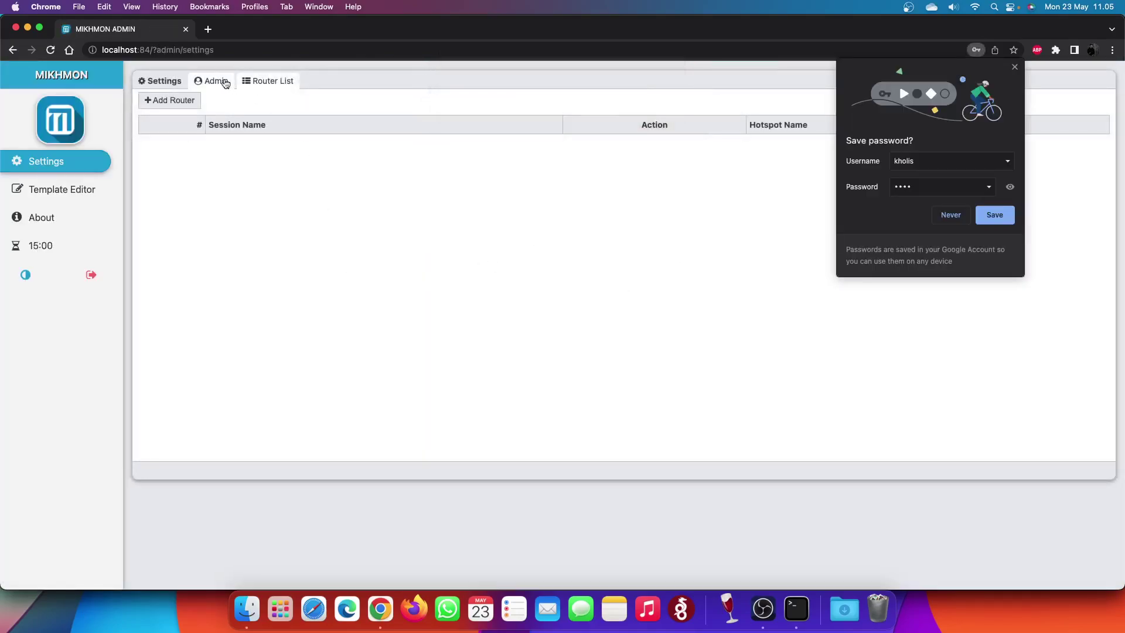
pyautogui.click(1015, 69)
# - Add a router session with Session Name omdrakula and save it
pyautogui.click(183, 108)
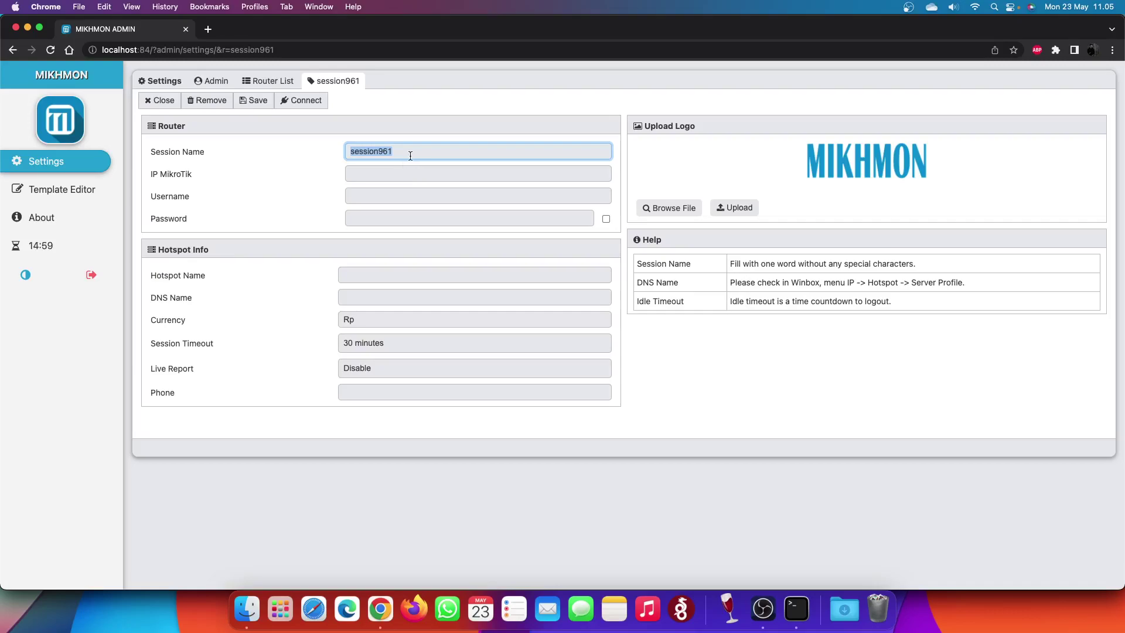
pyautogui.write('omdrakula')
pyautogui.press('Tab')
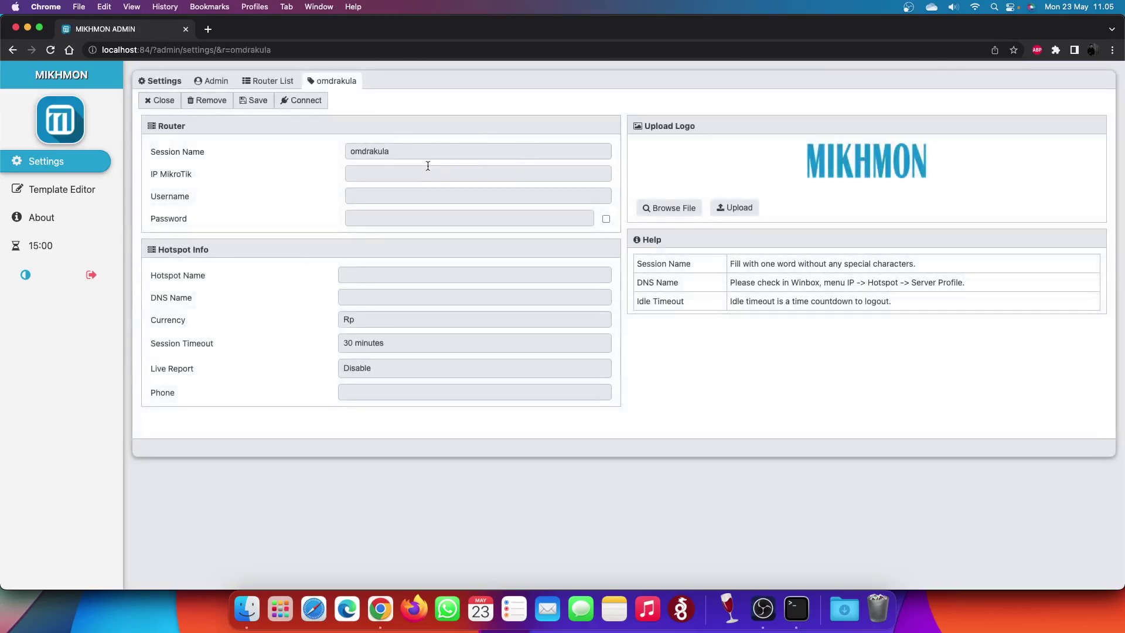
pyautogui.click(409, 168)
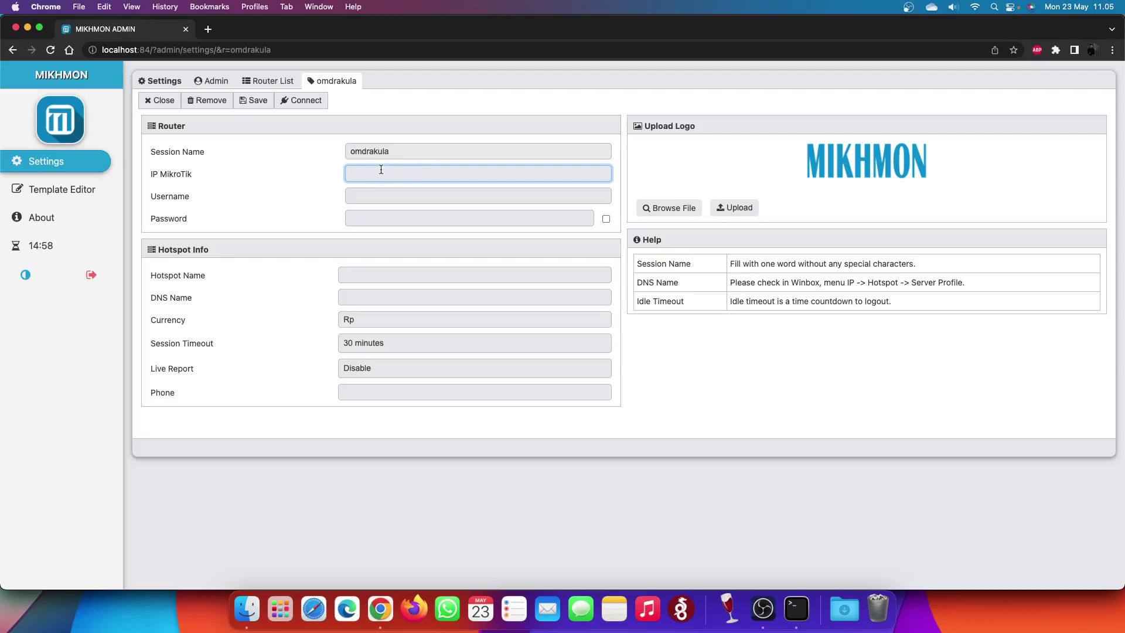
# - Launch winbox64.exe and pick the neighbour router at 192.168.10.1
pyautogui.click(245, 607)
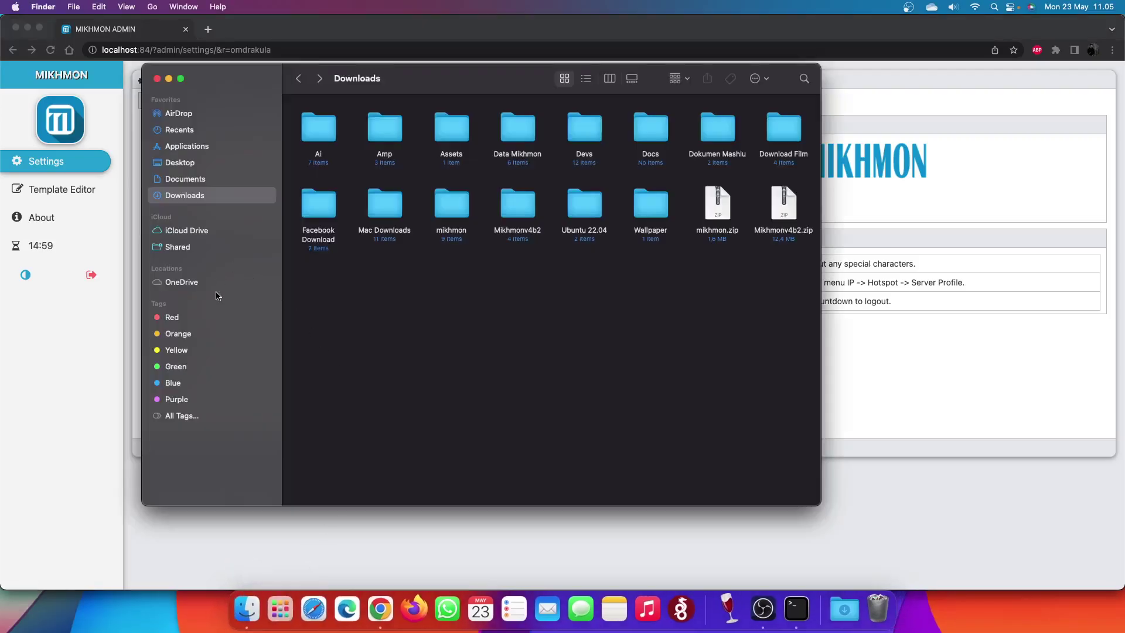
pyautogui.click(210, 317)
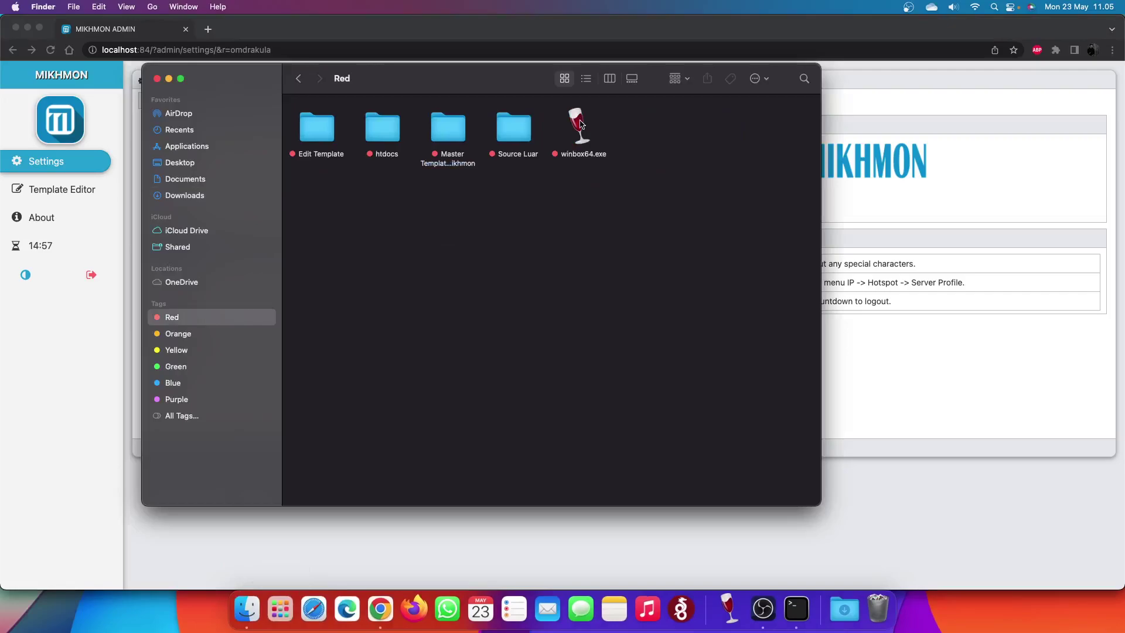
pyautogui.doubleClick(580, 123)
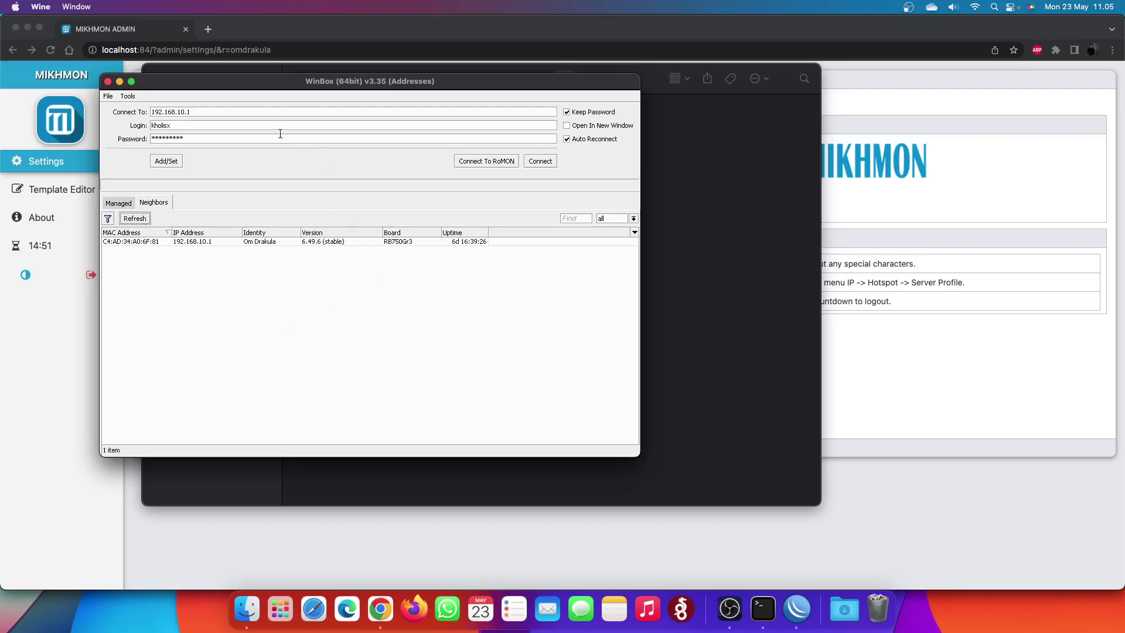
pyautogui.moveTo(387, 81); pyautogui.dragTo(495, 97)
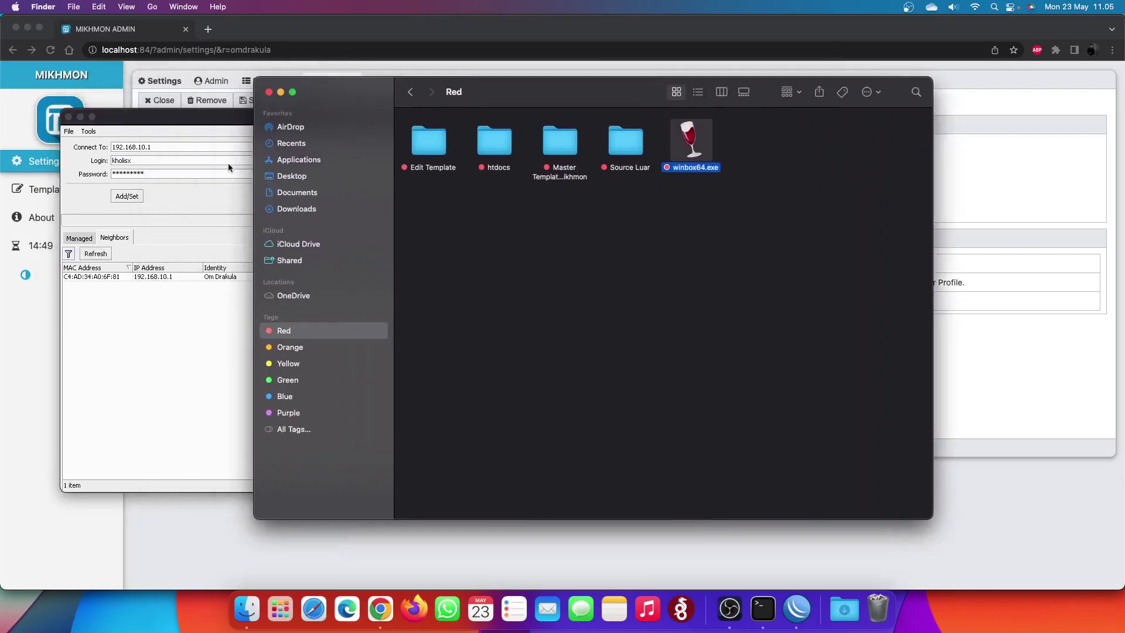
pyautogui.moveTo(220, 124); pyautogui.dragTo(220, 122)
pyautogui.click(126, 236)
pyautogui.click(96, 252)
pyautogui.click(165, 276)
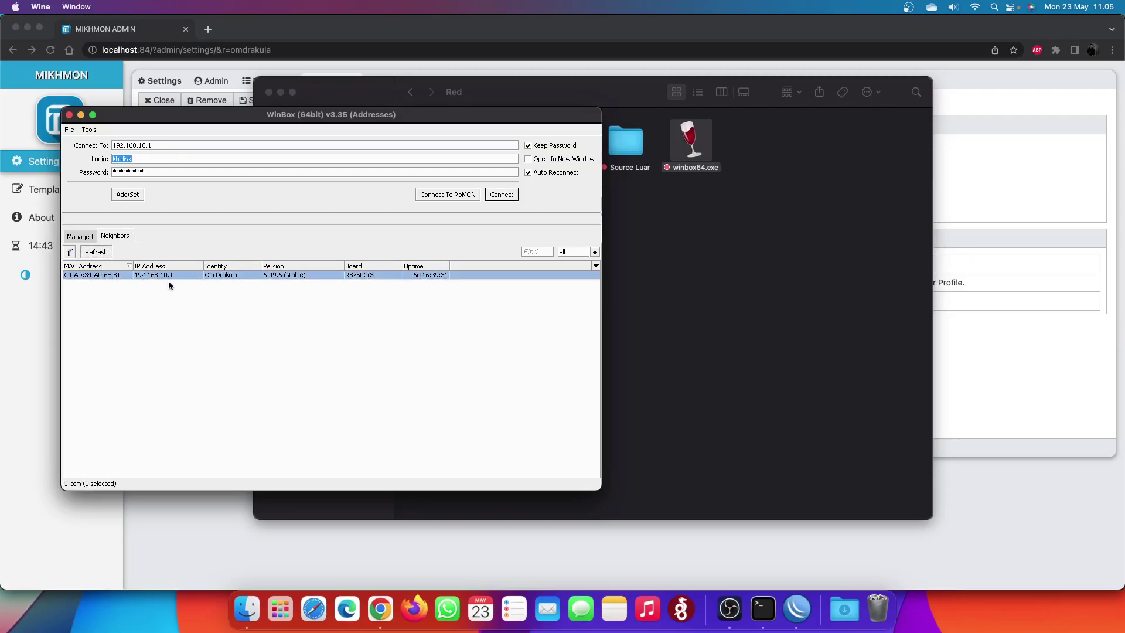
# - Enter 192.168.10.1 as the IP MikroTik in the Mikhmon router form
pyautogui.press('super+Tab')
pyautogui.write('192.168.10.1')
pyautogui.press('Tab')
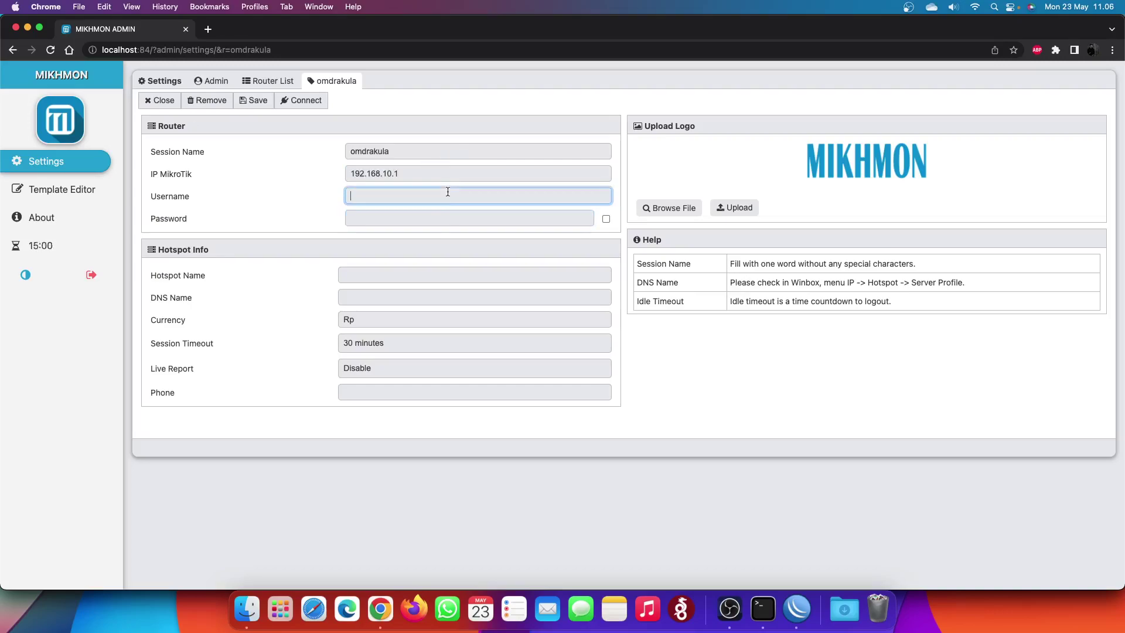
# - Connect to 192.168.10.1 in WinBox and look up the router's login user under System > Users
pyautogui.click(797, 610)
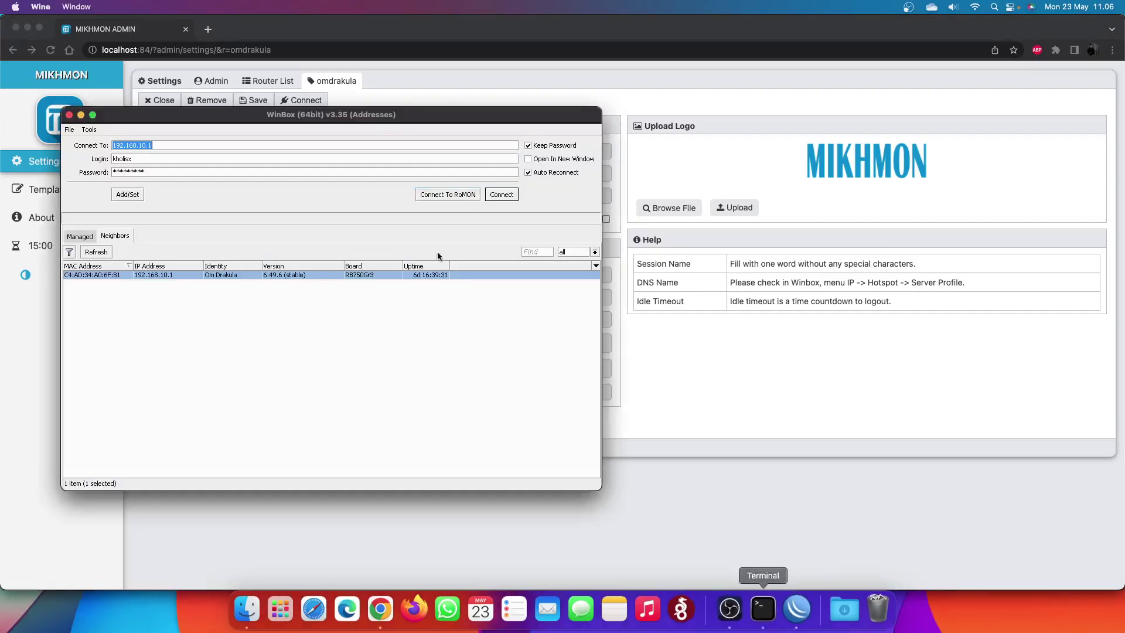
pyautogui.click(502, 194)
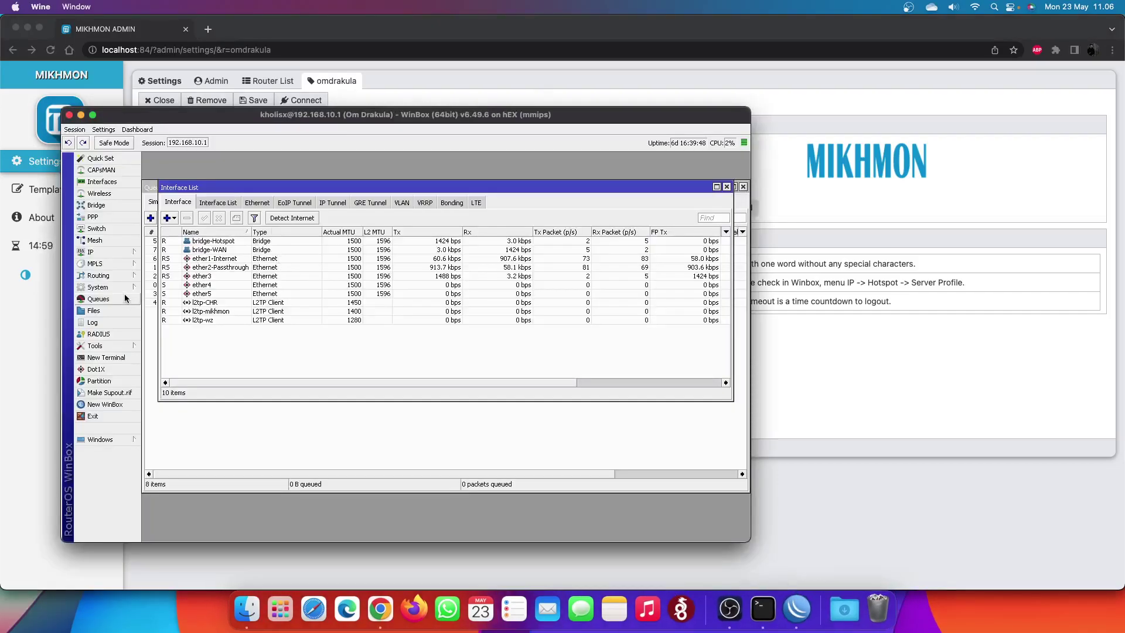
pyautogui.click(121, 287)
pyautogui.click(189, 565)
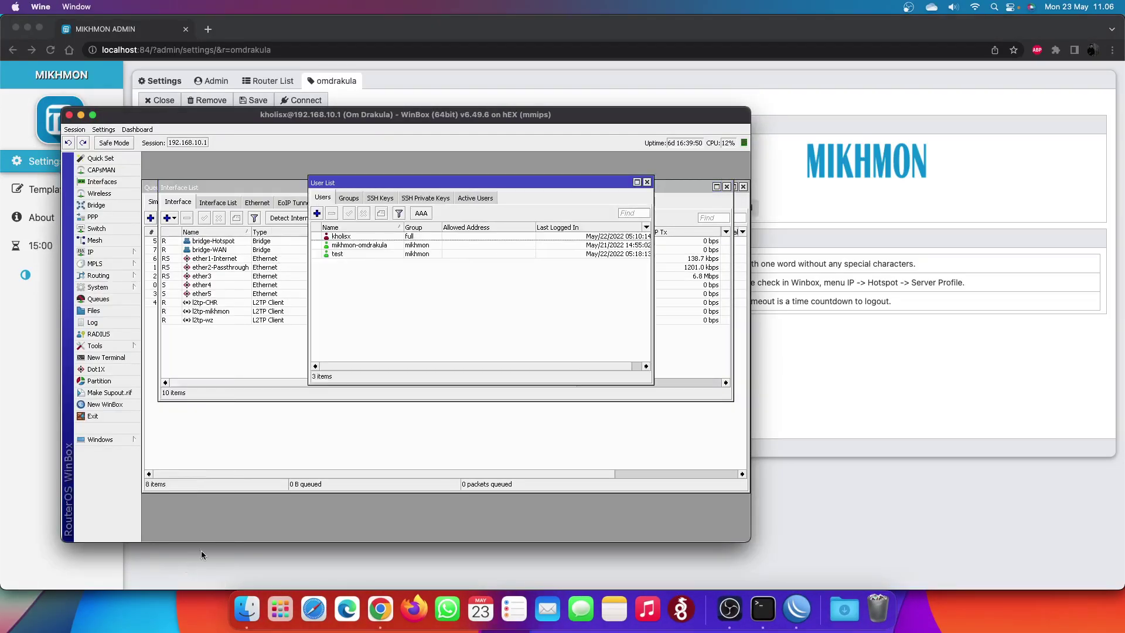
pyautogui.click(365, 254)
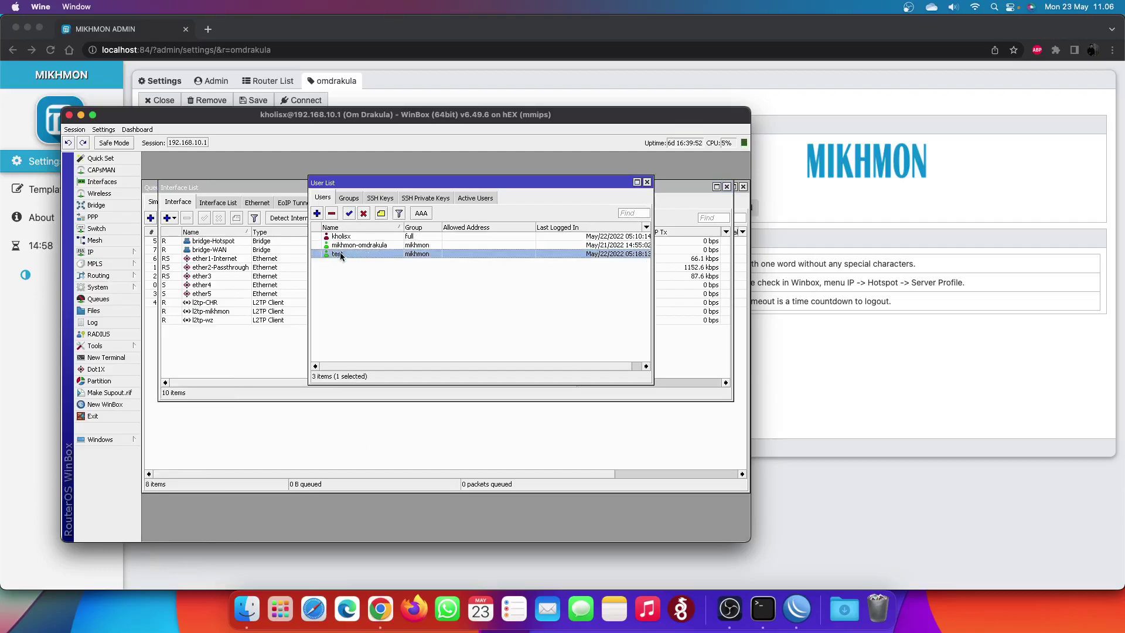
pyautogui.click(866, 487)
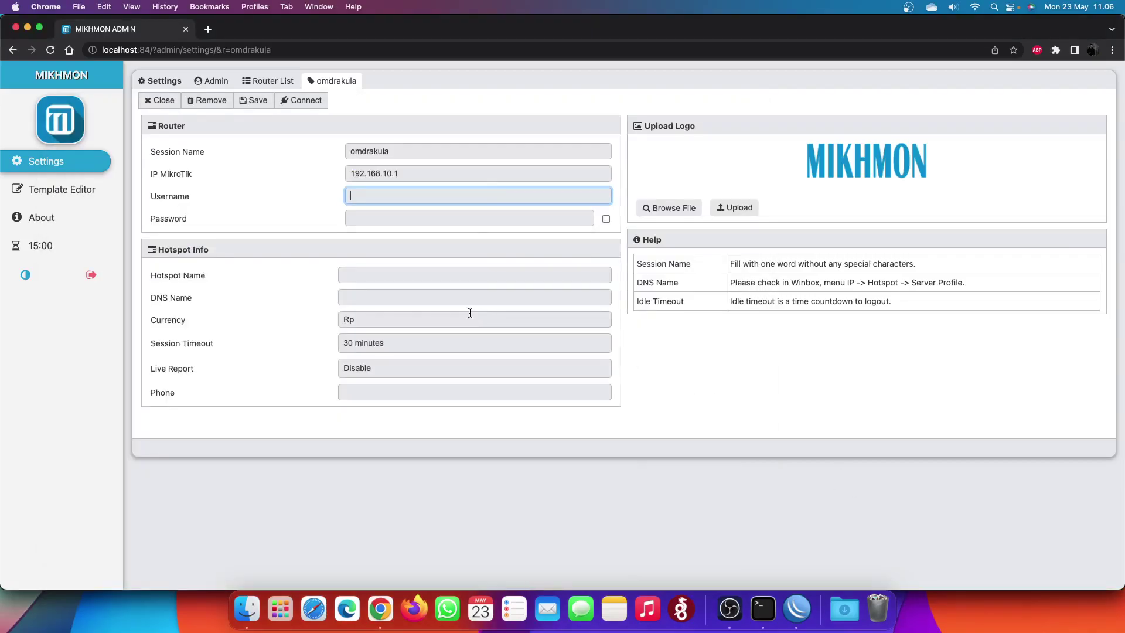
# - Fill in the router login username and password in the Mikhmon form
pyautogui.write('test')
pyautogui.press('Tab')
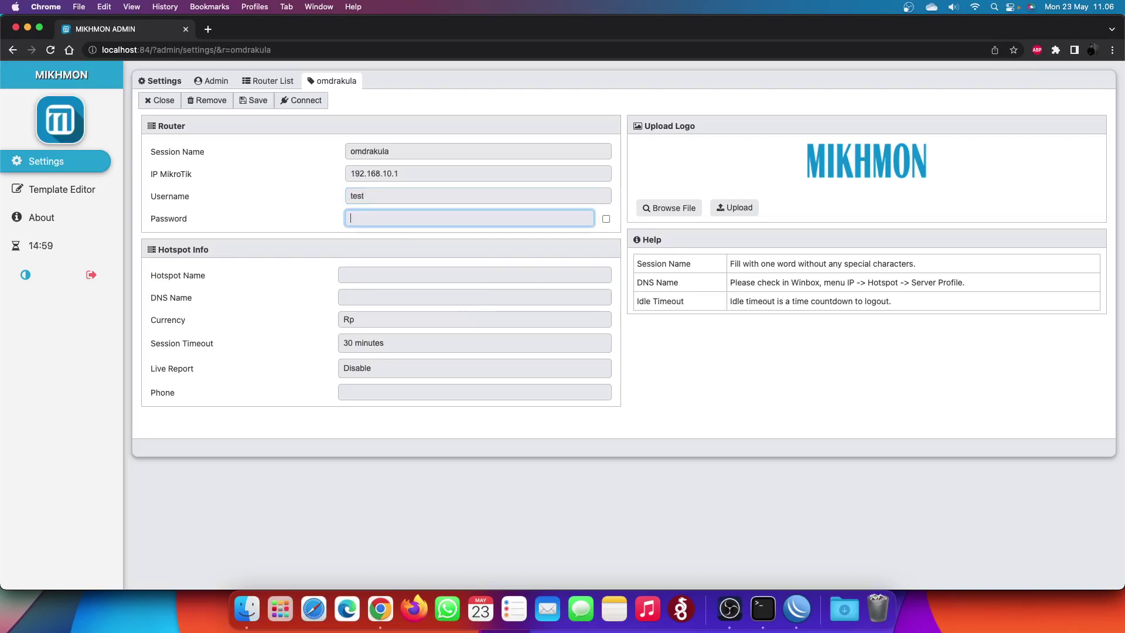
pyautogui.write('test123')
pyautogui.doubleClick(398, 221)
pyautogui.write('t')
pyautogui.doubleClick(395, 220)
pyautogui.write('test')
# - Enter hotspot name Om Drakula and begin the DNS name field
pyautogui.click(374, 277)
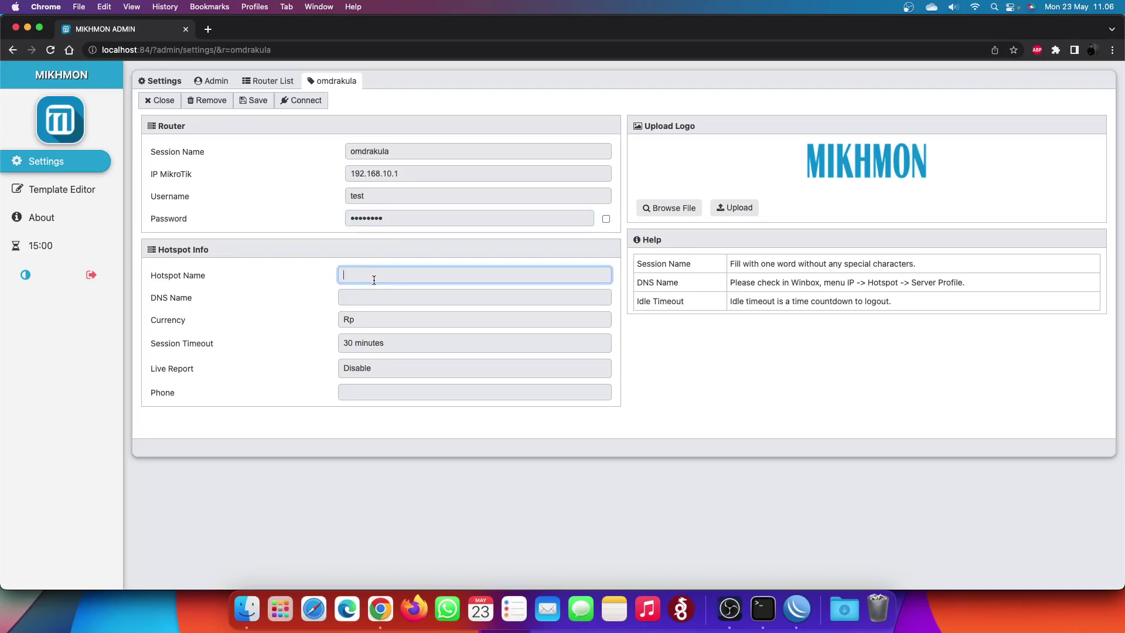
pyautogui.write('Om Drakula')
pyautogui.press('Tab')
pyautogui.write('d')
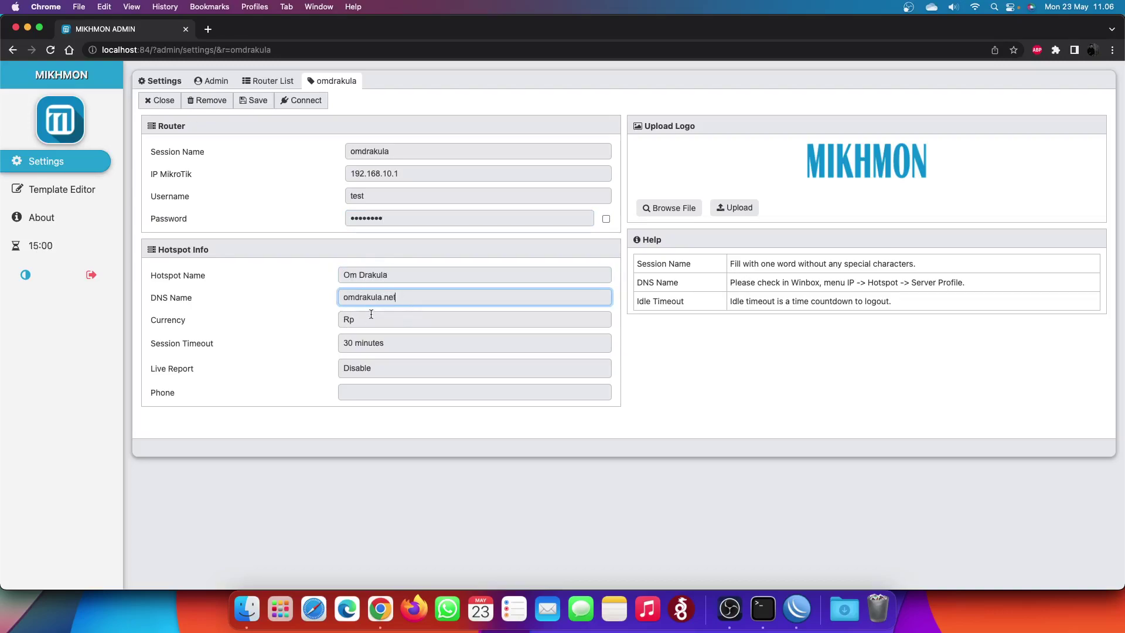
# - Look up the DNS name omdrakula.net in WinBox's profile-Hotspot server profile
pyautogui.click(797, 610)
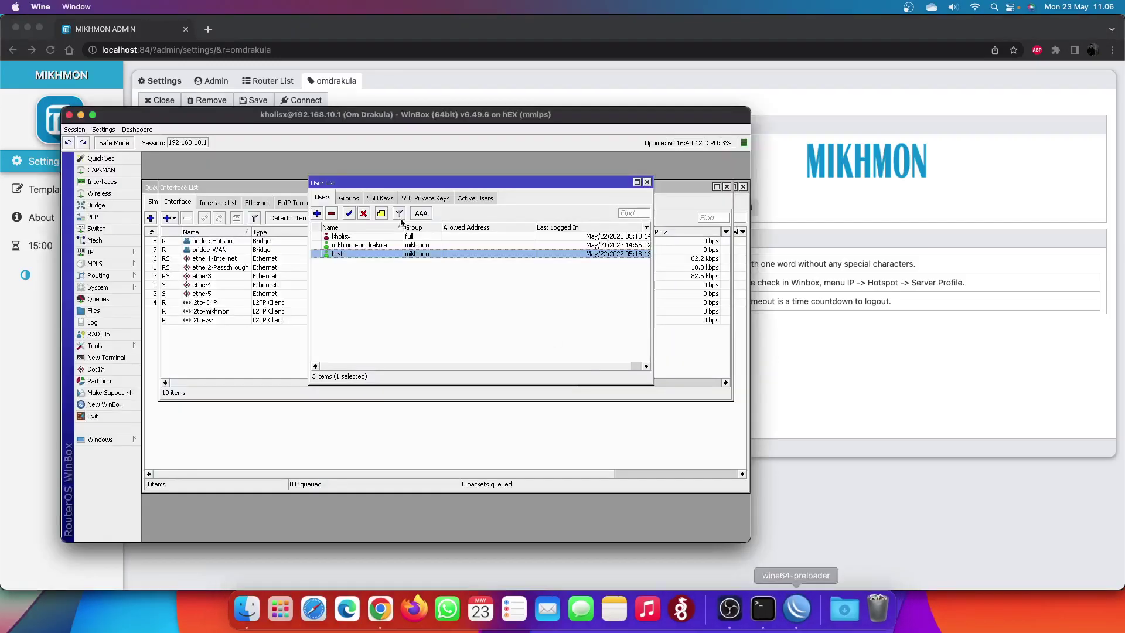
pyautogui.click(112, 249)
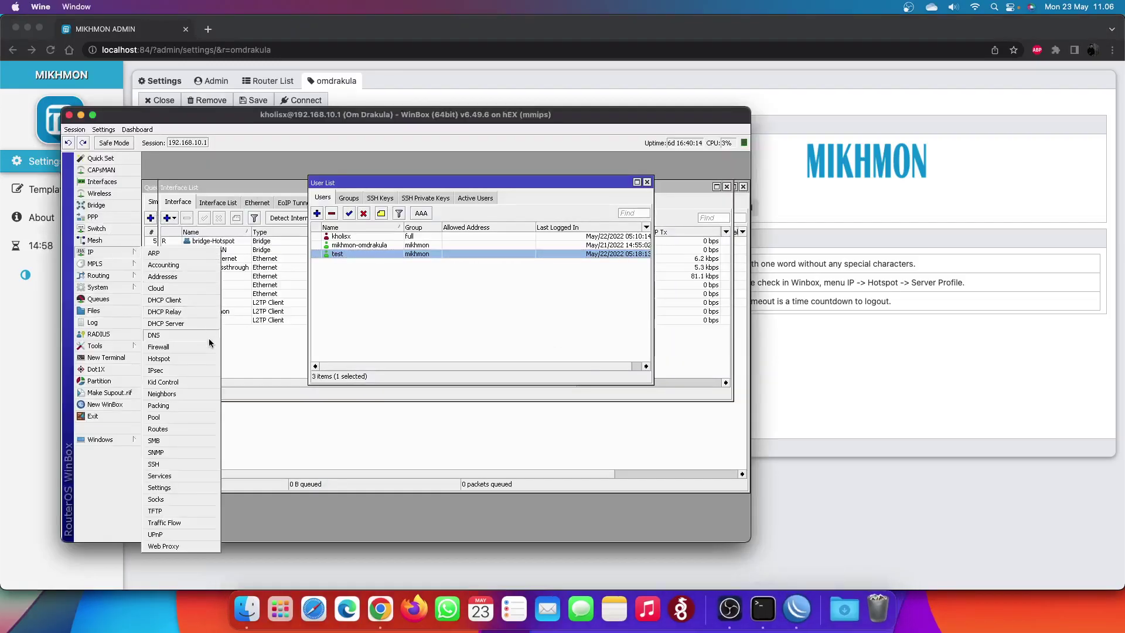
pyautogui.click(204, 356)
pyautogui.click(193, 239)
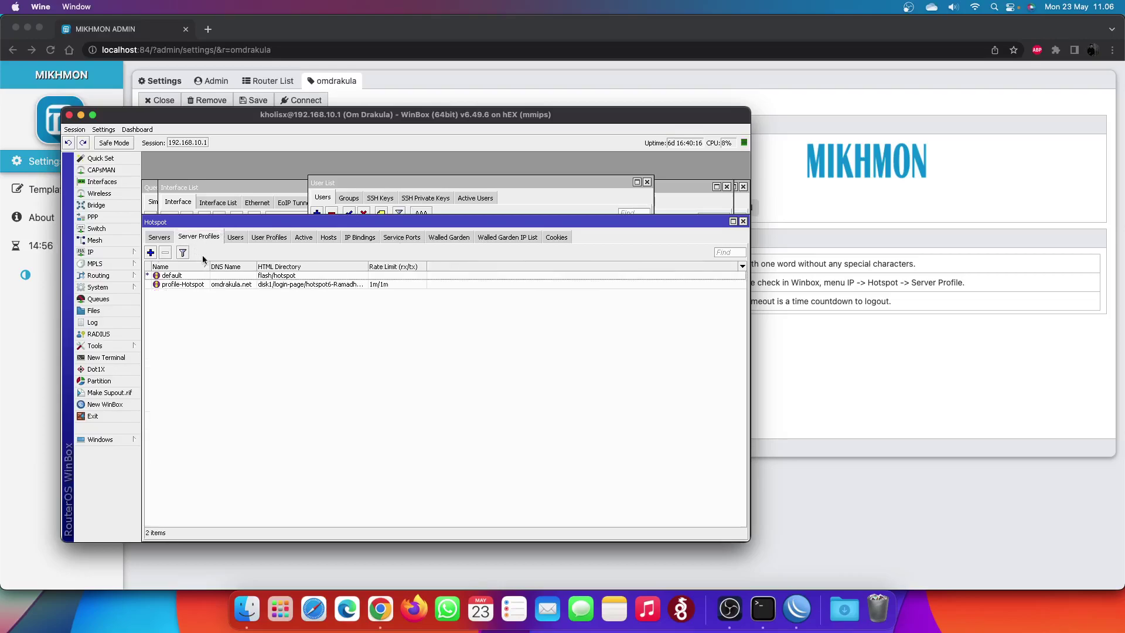
pyautogui.click(260, 286)
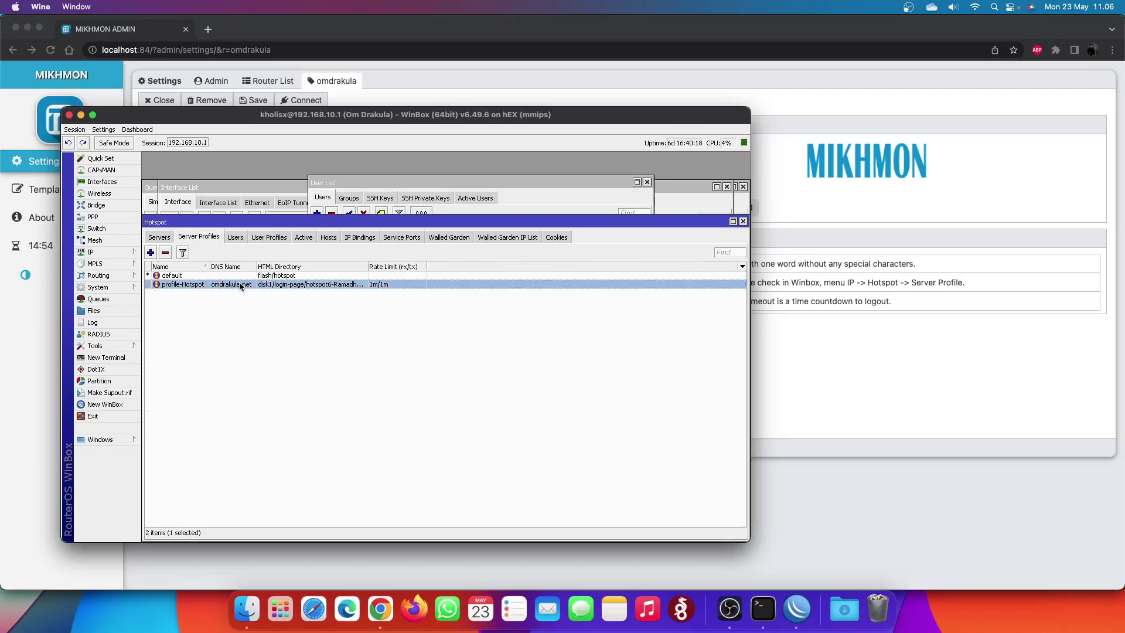
pyautogui.doubleClick(239, 283)
pyautogui.click(416, 257)
pyautogui.moveTo(518, 300); pyautogui.dragTo(465, 300)
pyautogui.press('super+Tab')
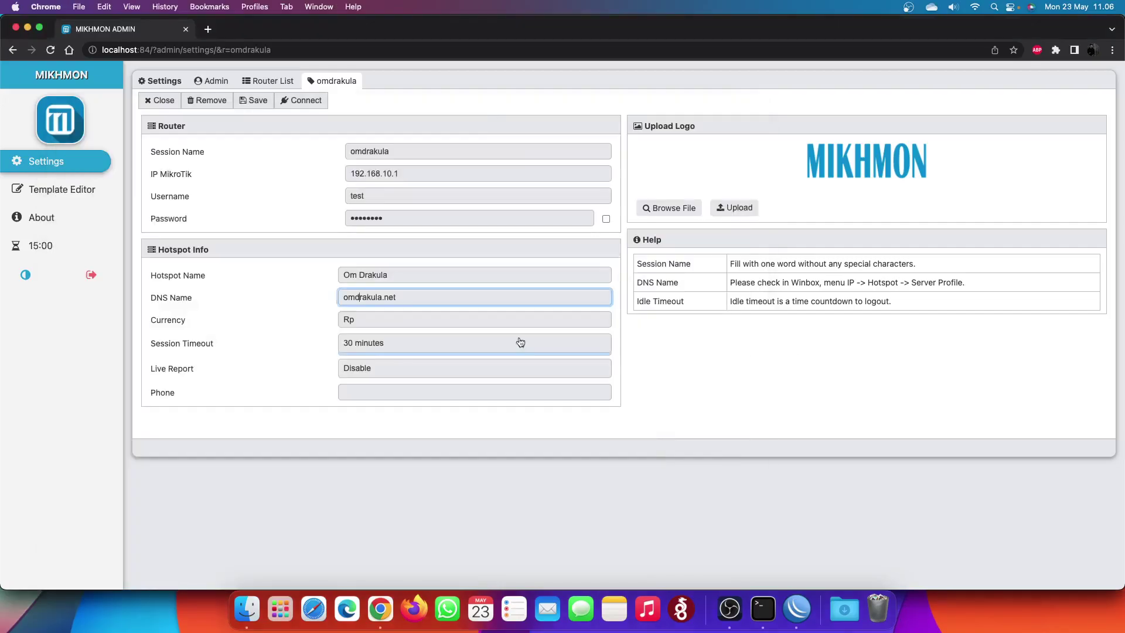
# - Disable the session timeout, enable Live Report and enter the phone number
pyautogui.click(393, 344)
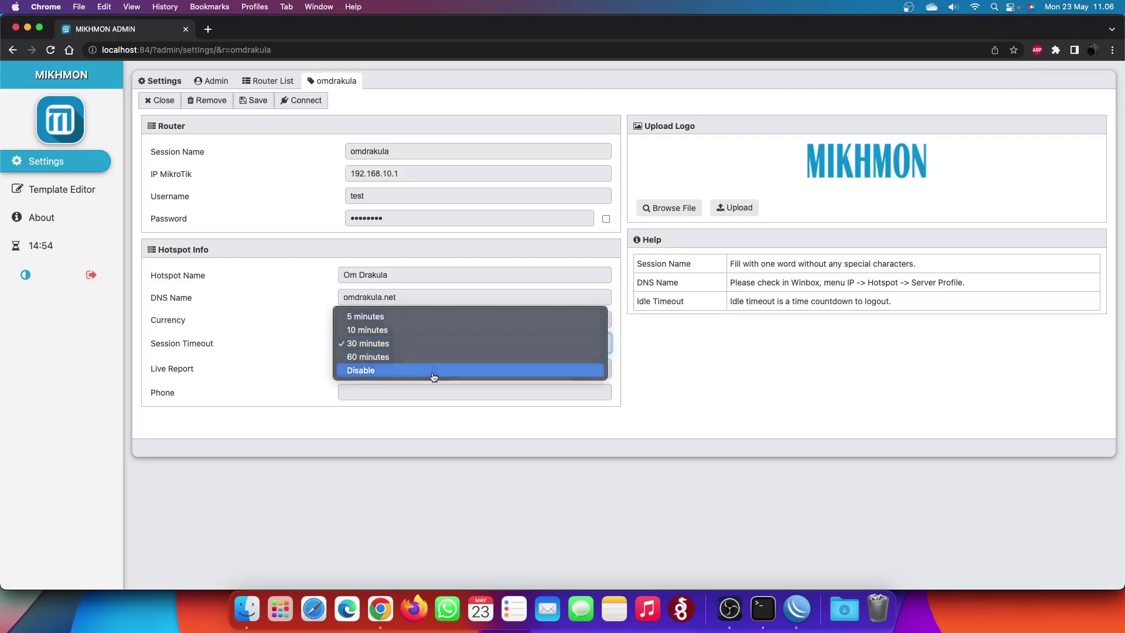
pyautogui.click(434, 371)
pyautogui.click(396, 393)
pyautogui.click(396, 367)
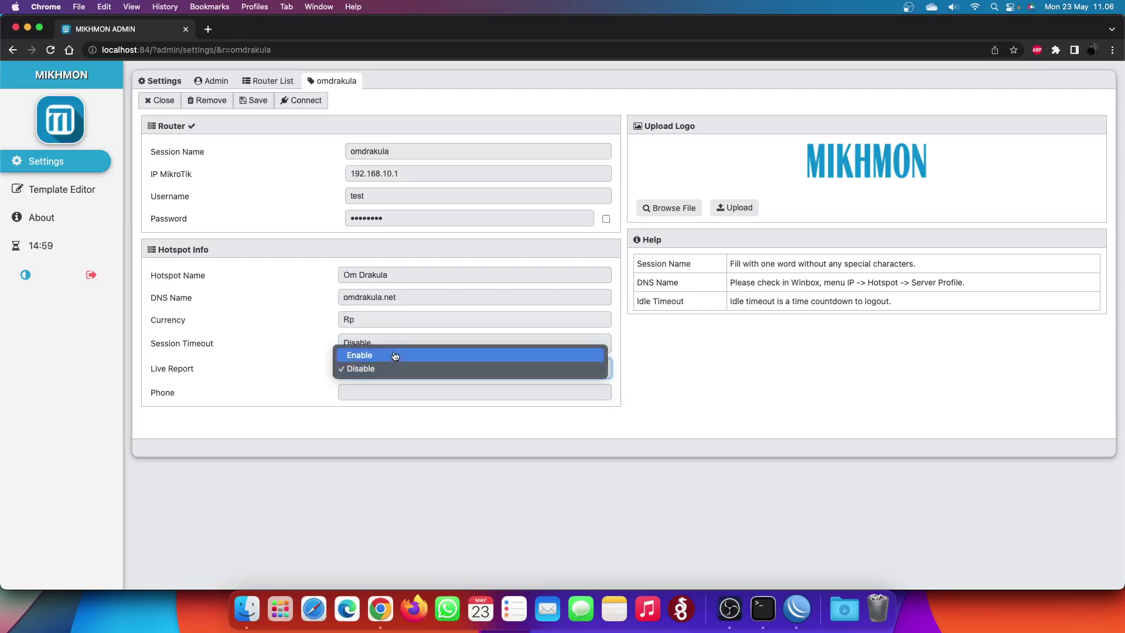
pyautogui.click(395, 352)
pyautogui.click(396, 391)
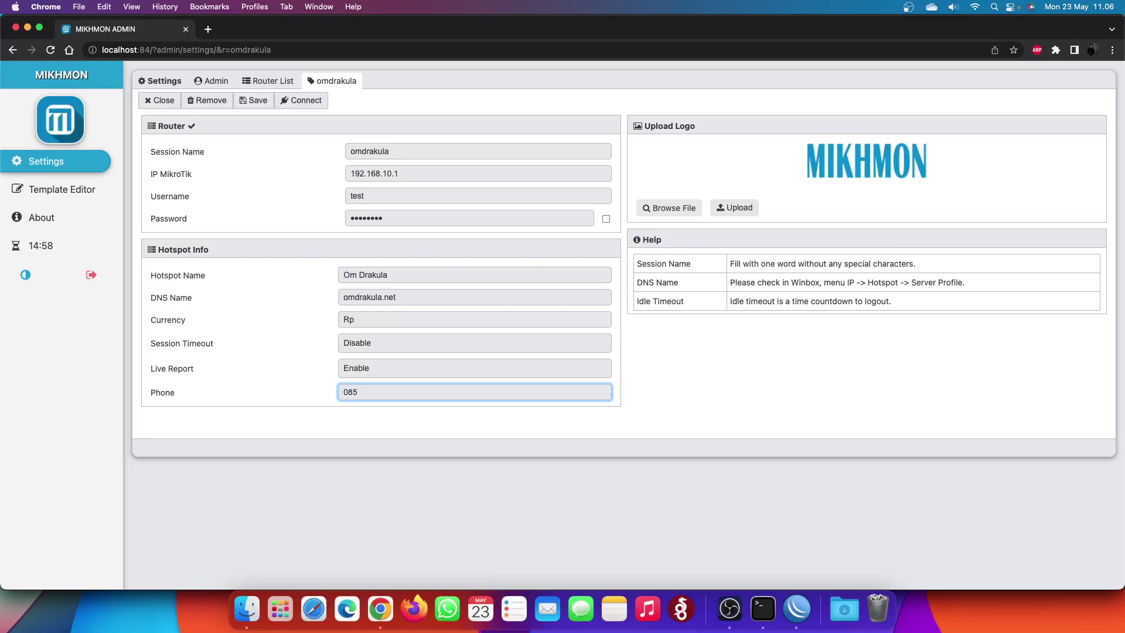
# - Save the session and try connecting, retyping the password after the login is rejected
pyautogui.click(246, 104)
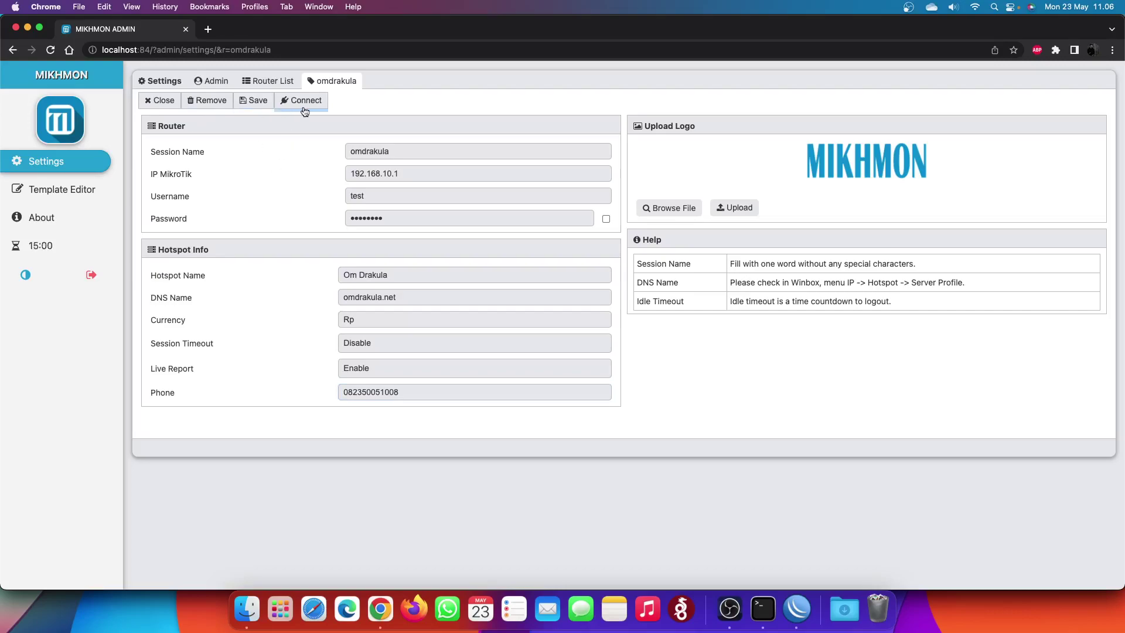
pyautogui.click(301, 102)
pyautogui.doubleClick(418, 219)
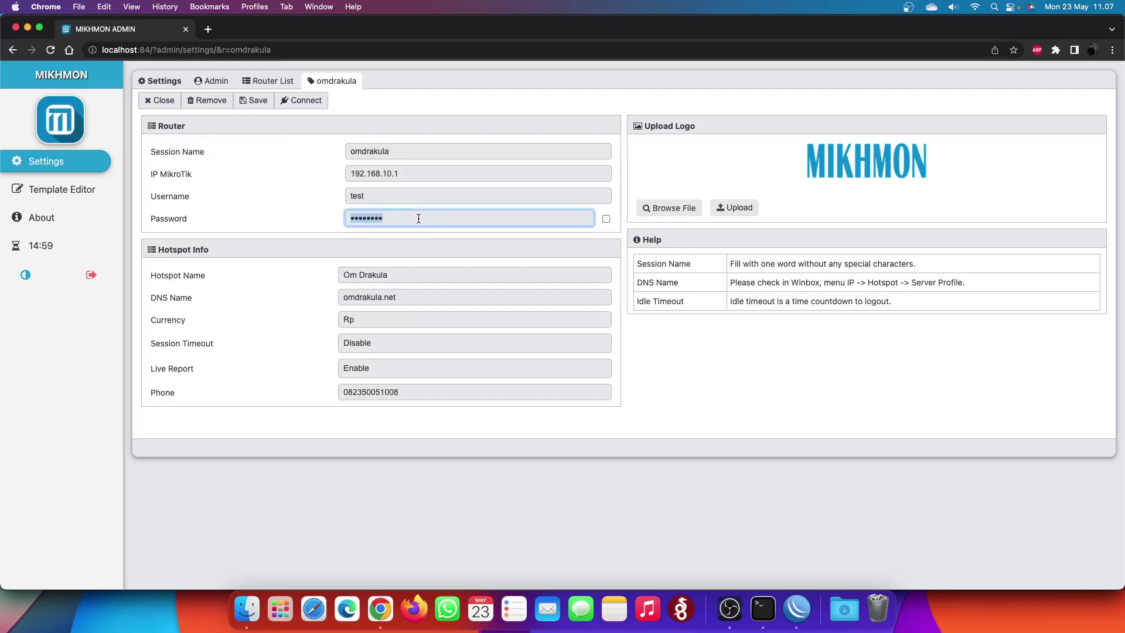
pyautogui.write('test')
pyautogui.click(303, 101)
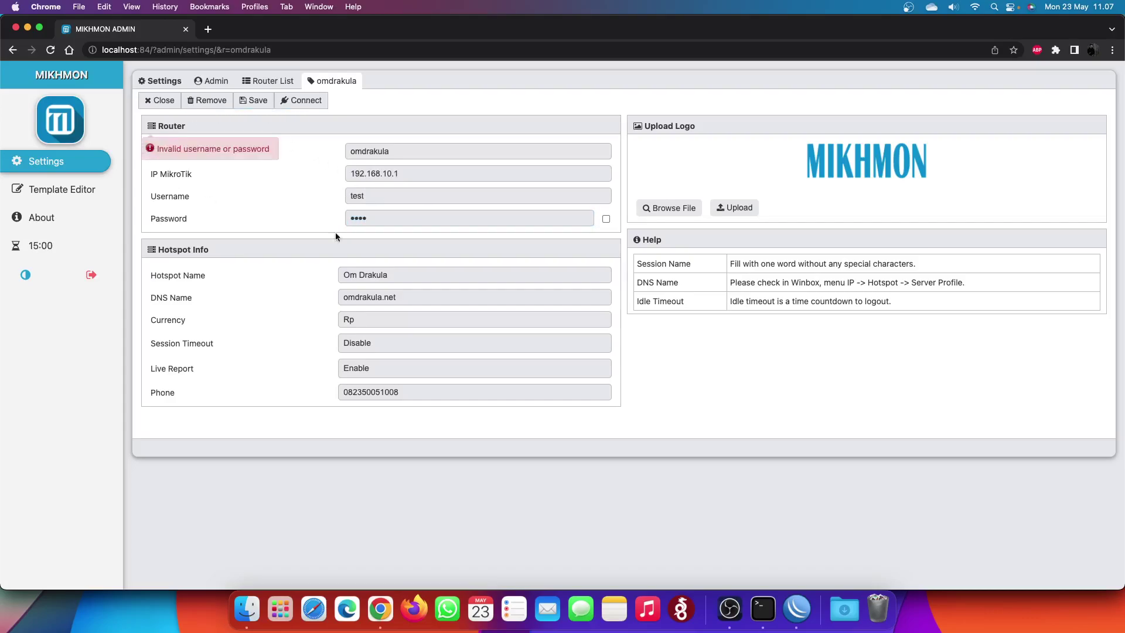
pyautogui.click(804, 620)
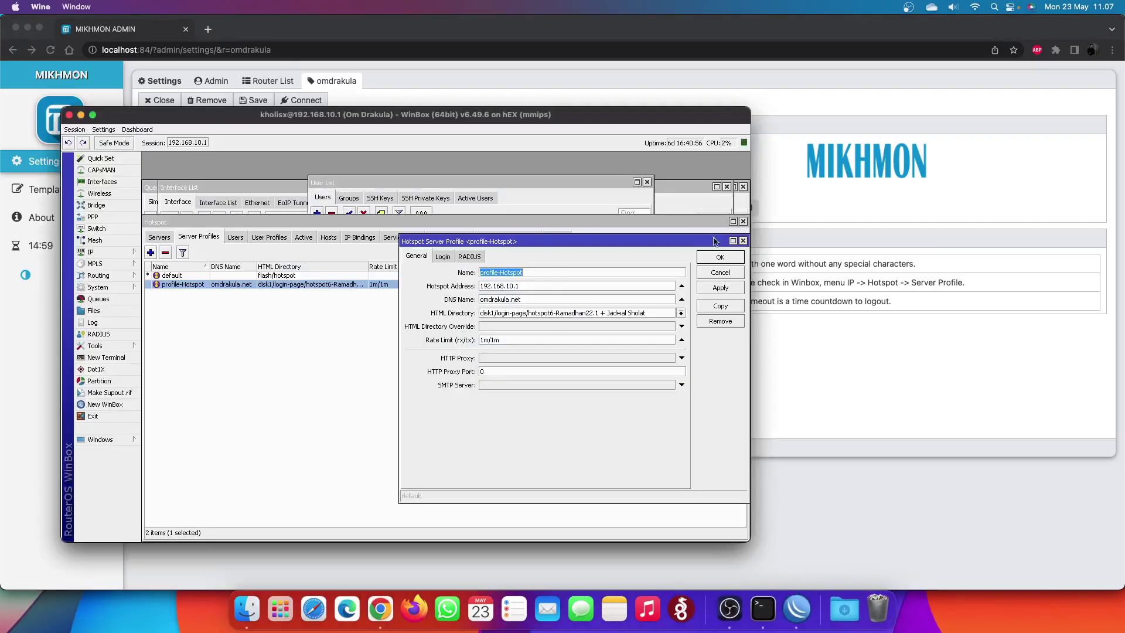
# - In WinBox System > Users, attempt to set a new password for the router login user
pyautogui.click(101, 288)
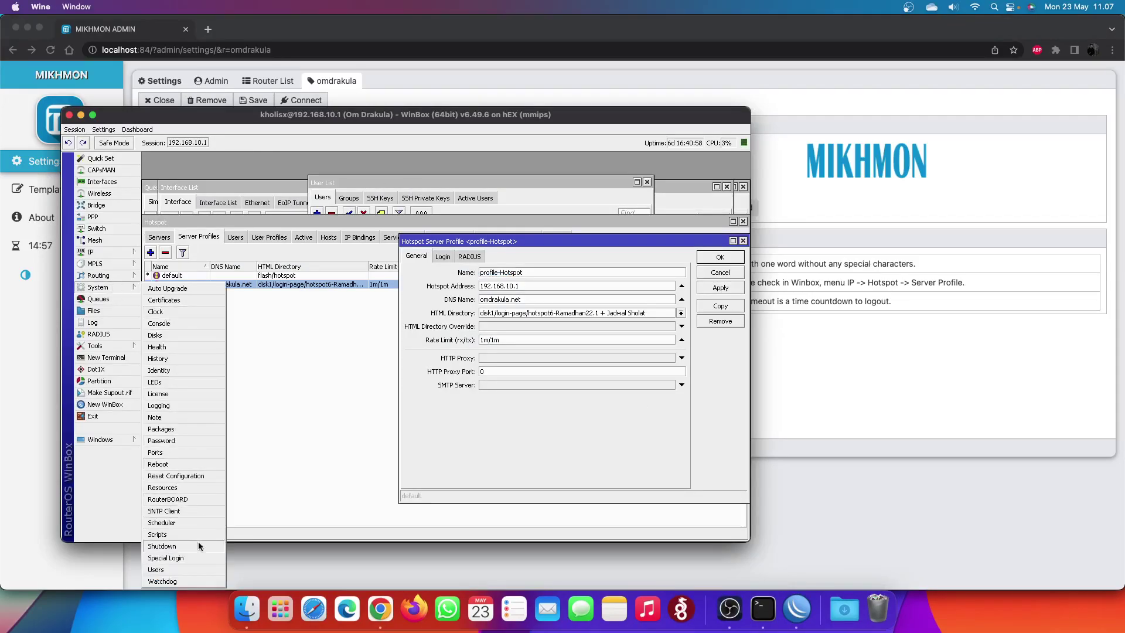
pyautogui.click(197, 570)
pyautogui.doubleClick(346, 256)
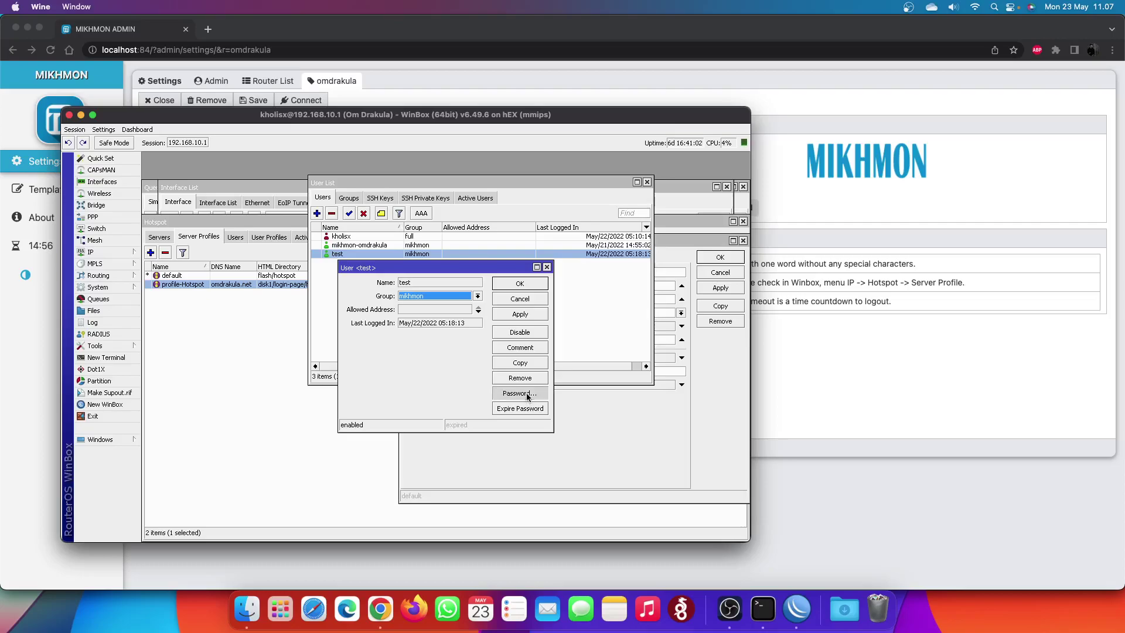
pyautogui.click(526, 392)
pyautogui.write('1234')
pyautogui.press('Tab')
pyautogui.write('1234')
pyautogui.click(498, 366)
pyautogui.click(515, 559)
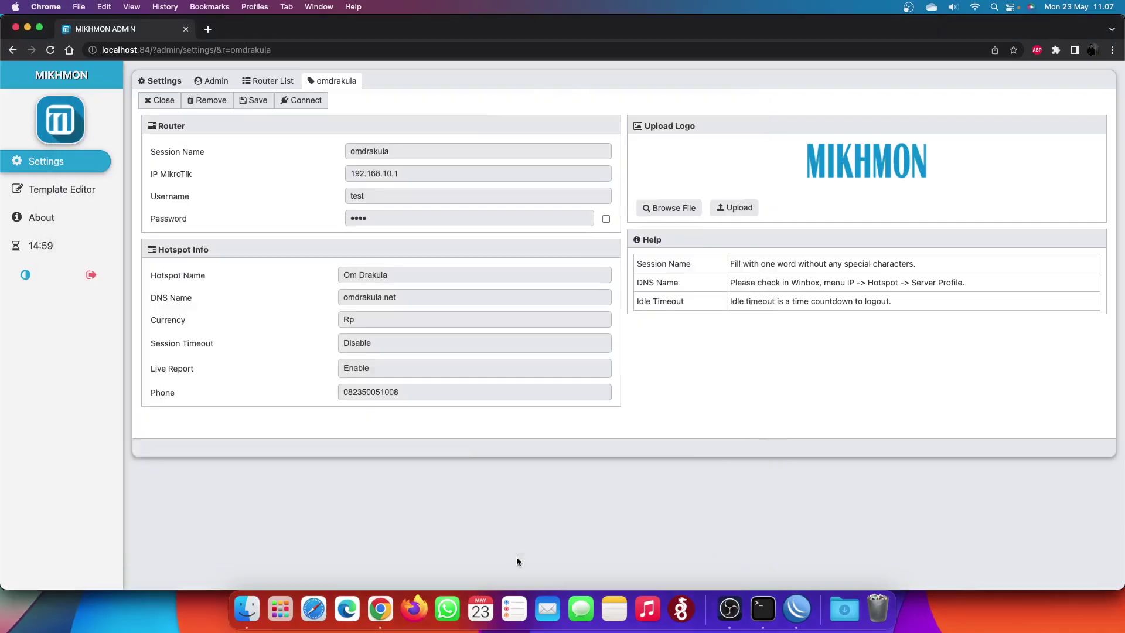
# - Reveal the password, connect to the OMDRAKULA router and monitor ether1-Internet traffic
pyautogui.click(605, 219)
pyautogui.click(301, 100)
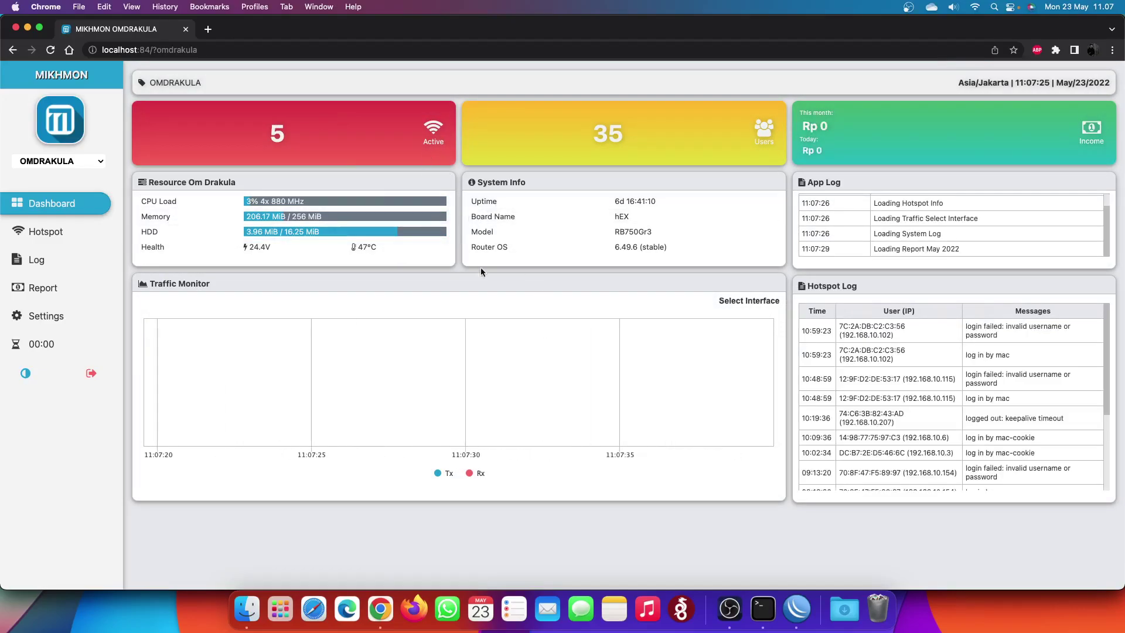
pyautogui.click(751, 300)
pyautogui.press('Return')
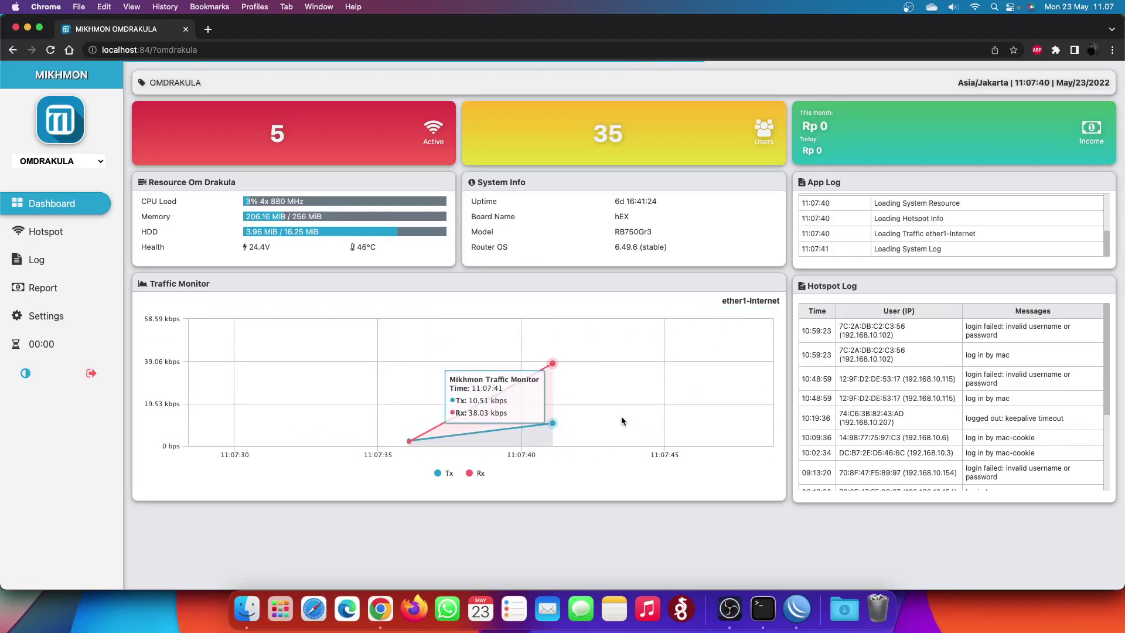
pyautogui.click(46, 231)
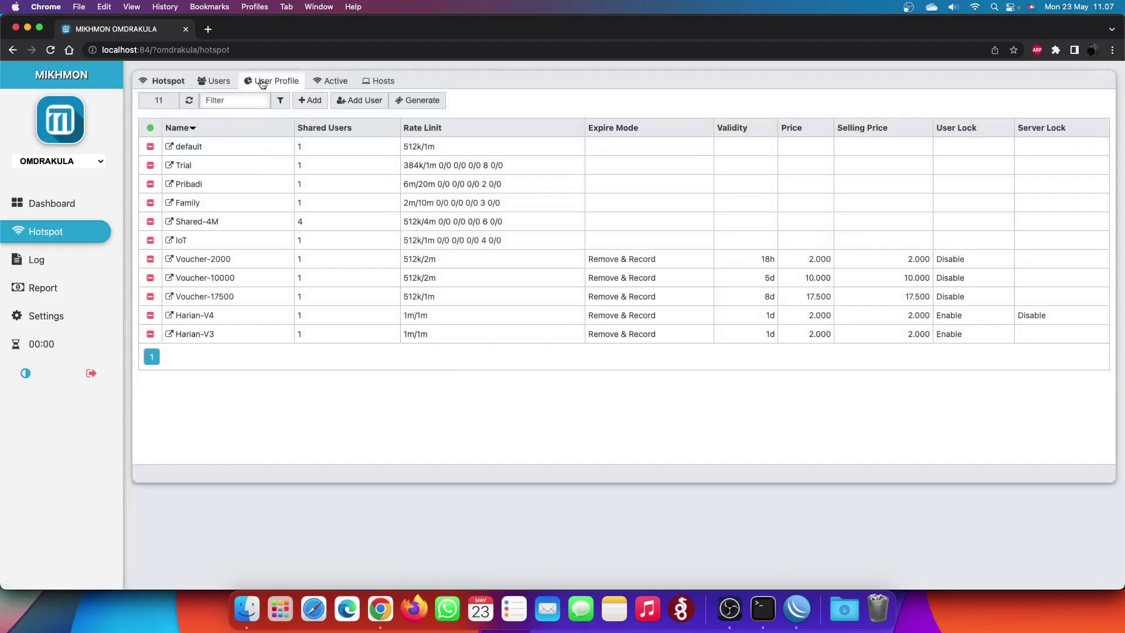
# - Browse the Active and Hosts tabs, then return to the 11-profile User Profile list
pyautogui.click(273, 83)
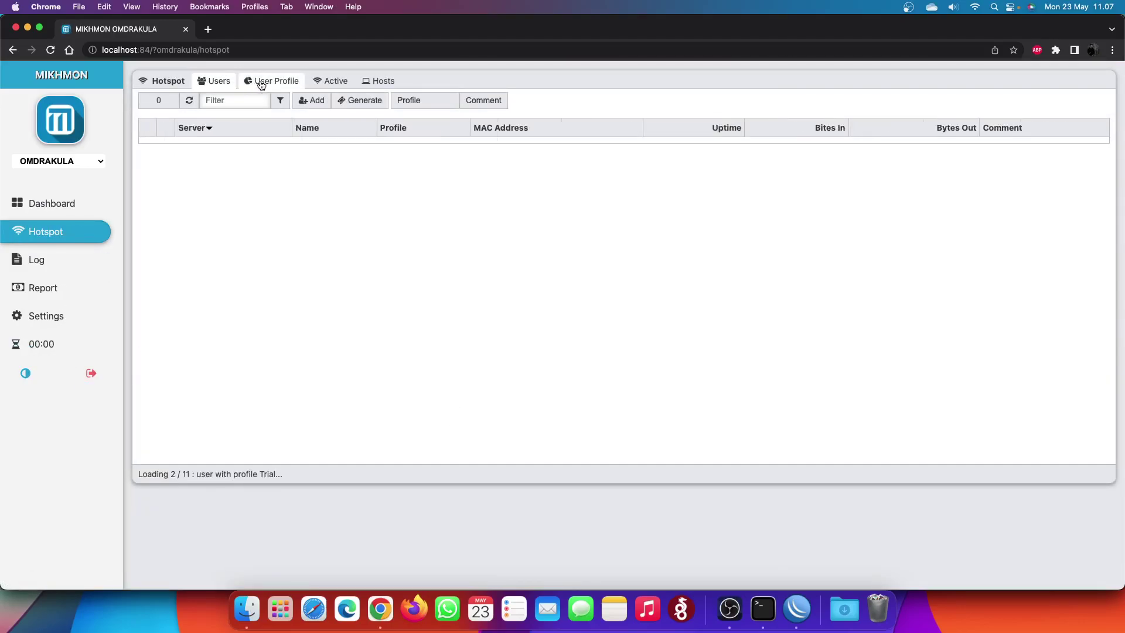
pyautogui.click(332, 81)
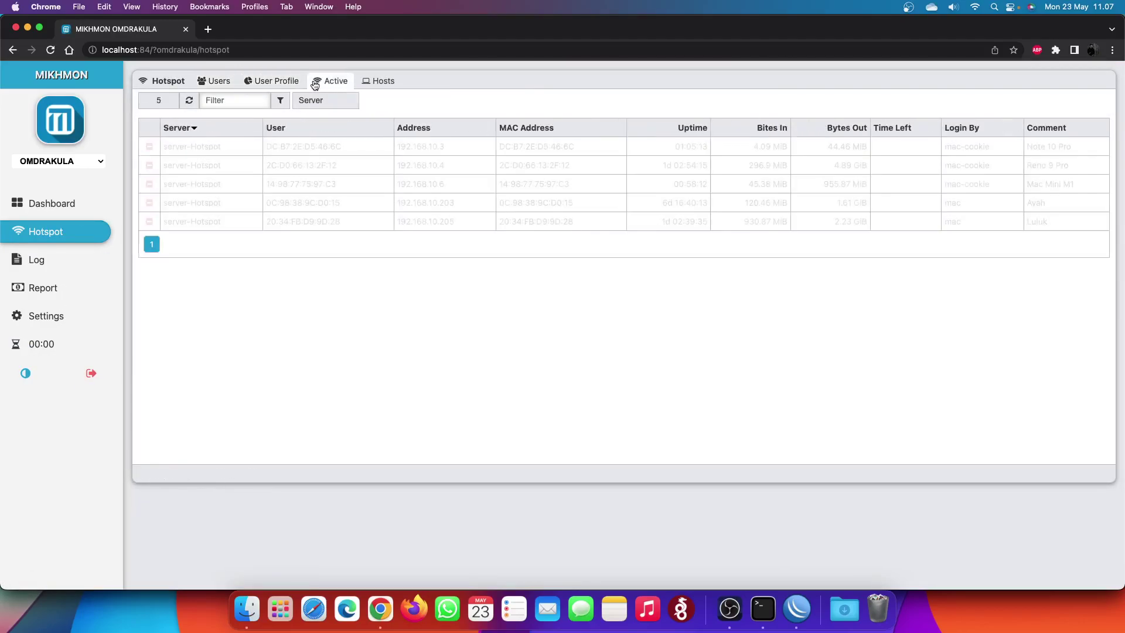
pyautogui.click(377, 84)
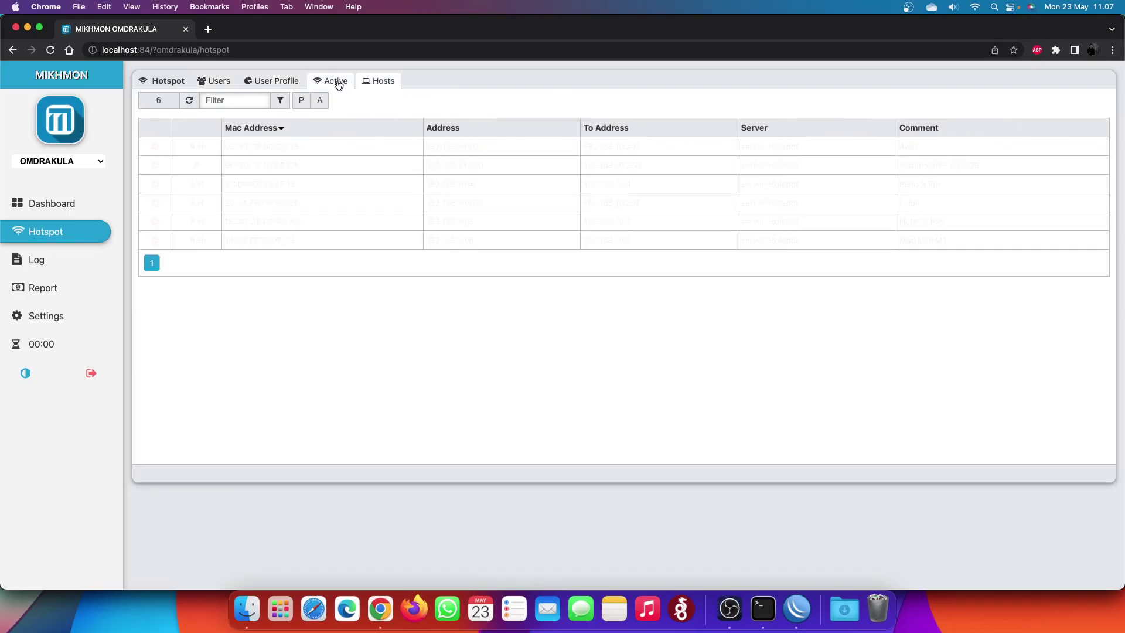
pyautogui.click(275, 81)
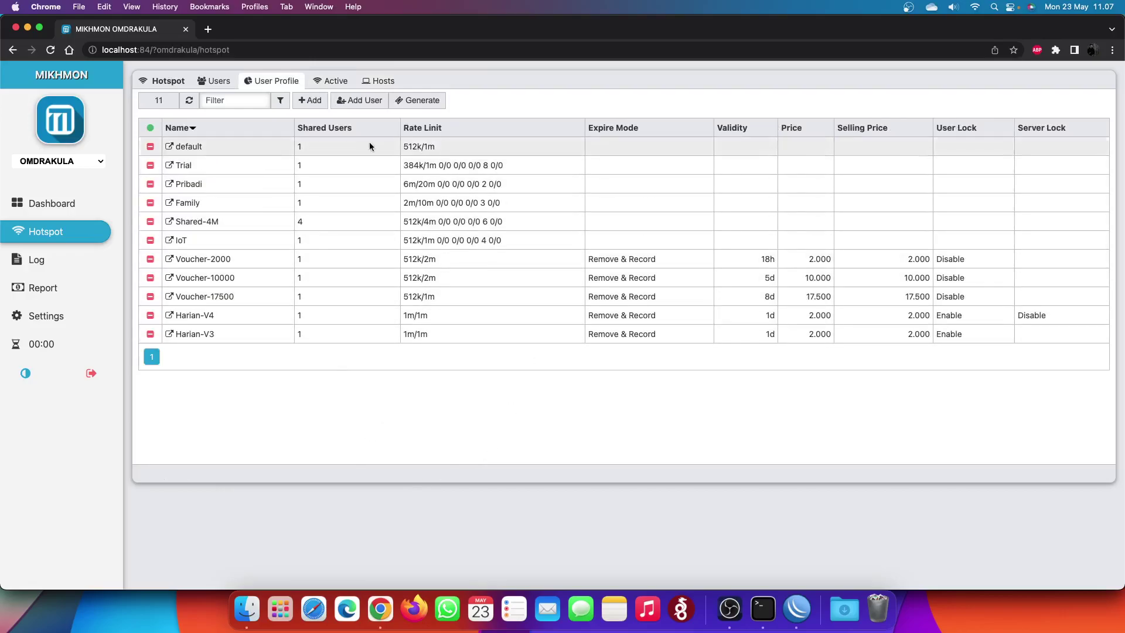
pyautogui.click(310, 100)
# - Name the profile Harian Baru, keep address pool none, rate limit 1m/1m, parent queue Hotspot
pyautogui.click(583, 179)
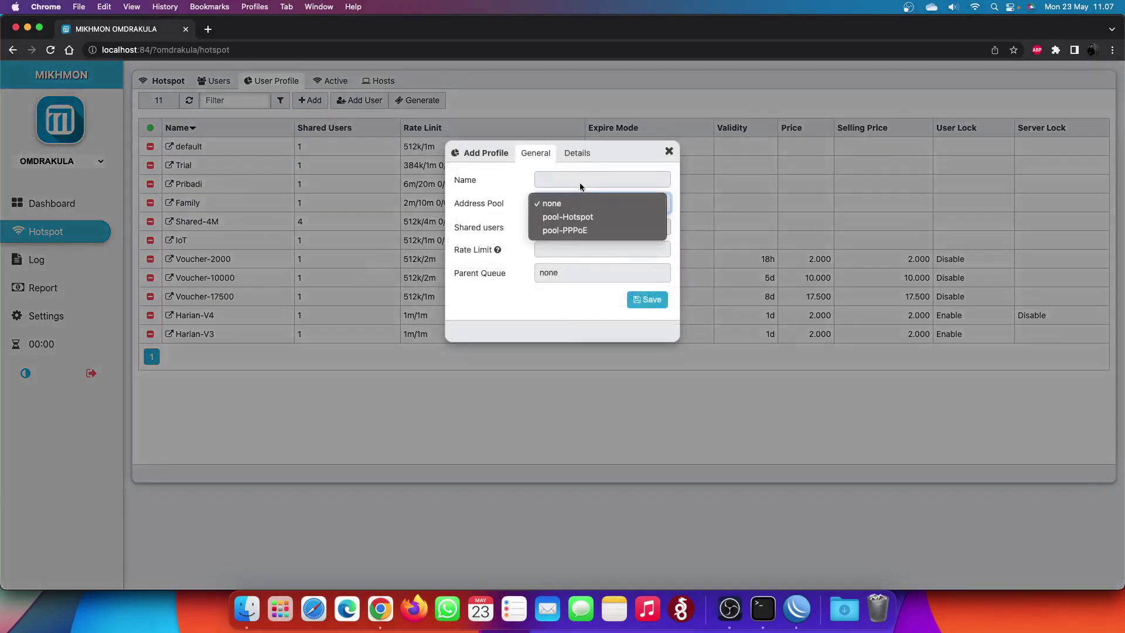
pyautogui.write('Harian')
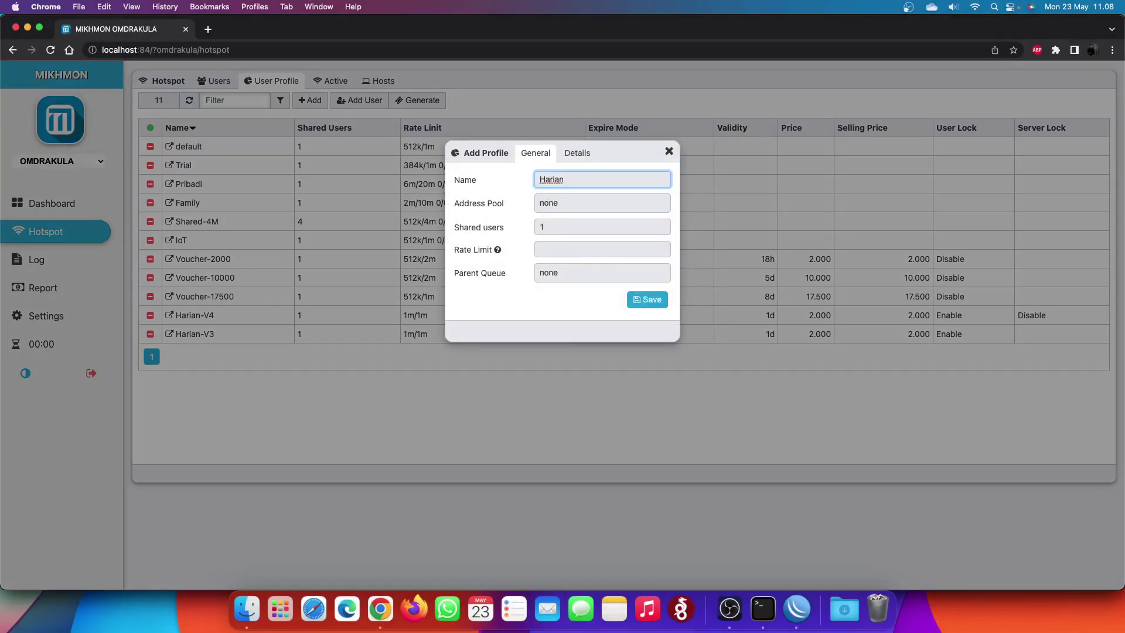
pyautogui.write(' Baru')
pyautogui.press('Tab')
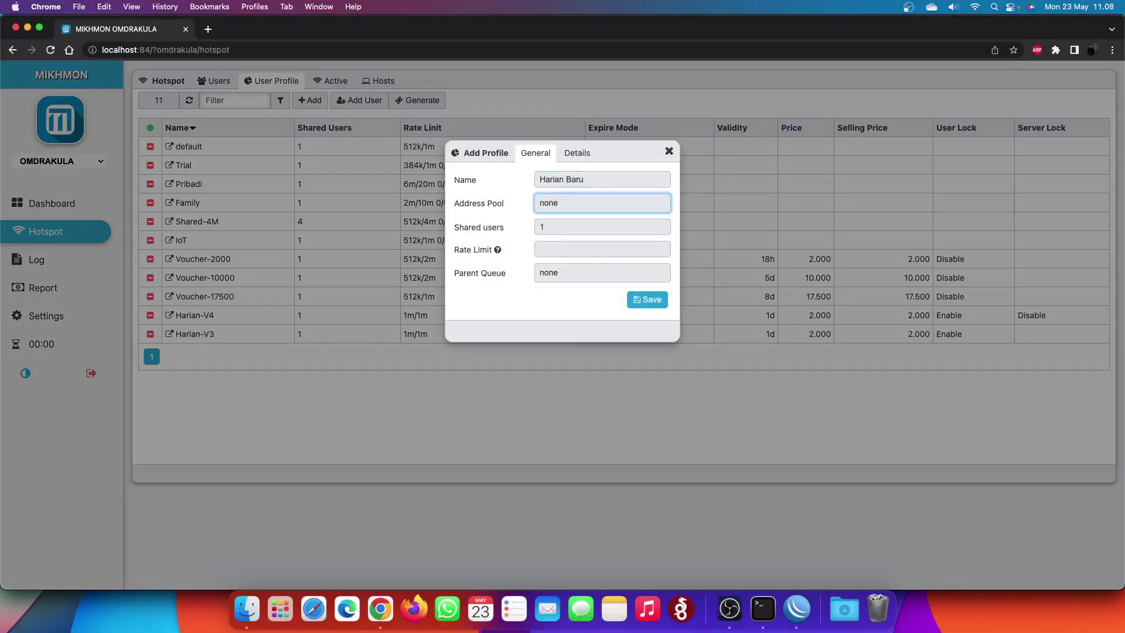
pyautogui.click(578, 205)
pyautogui.click(580, 210)
pyautogui.click(580, 226)
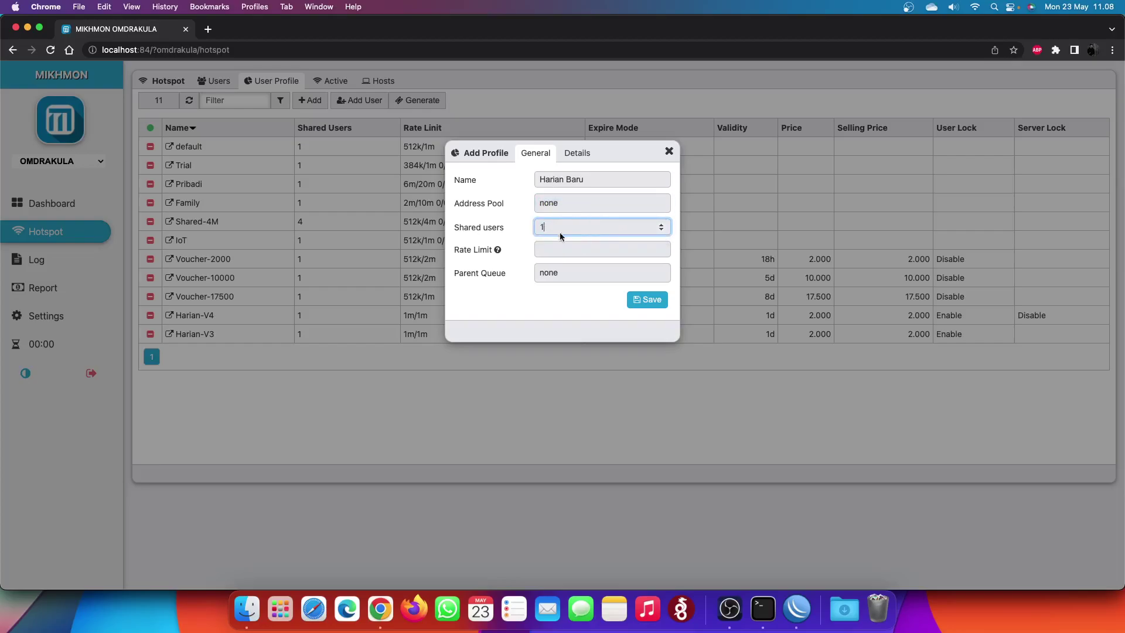
pyautogui.click(564, 250)
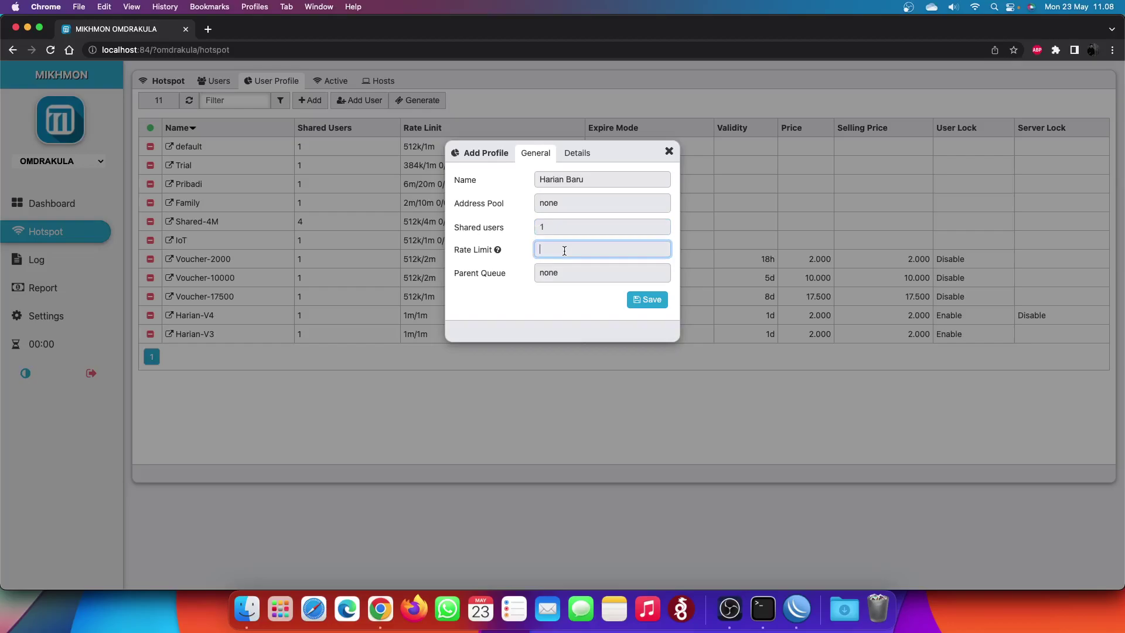
pyautogui.write('1m/1m')
pyautogui.click(585, 278)
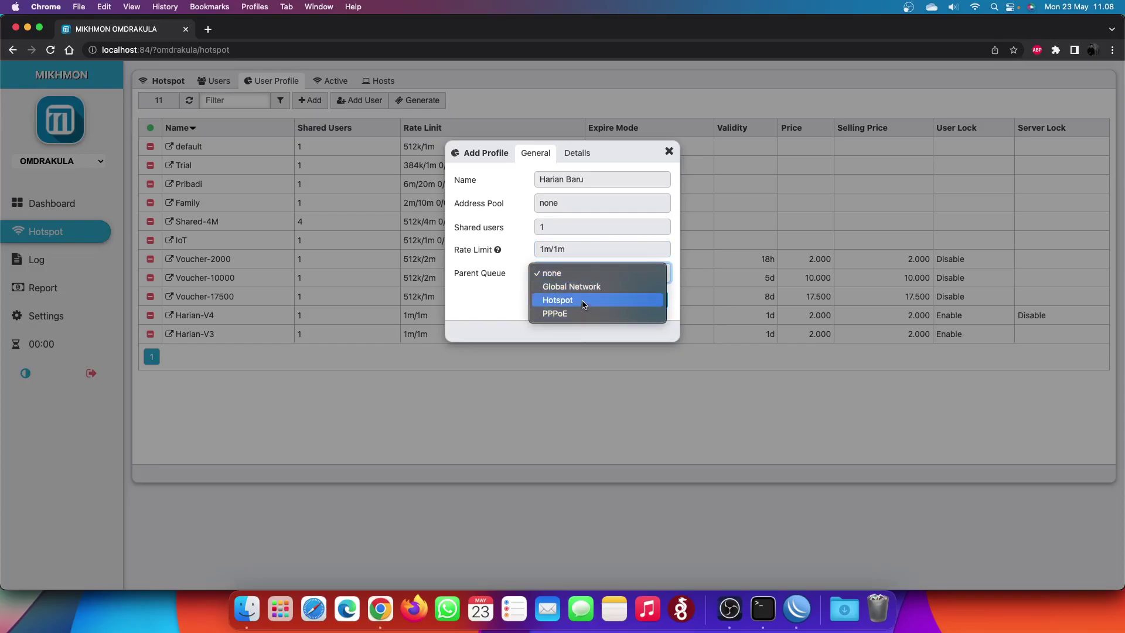
pyautogui.press('Escape')
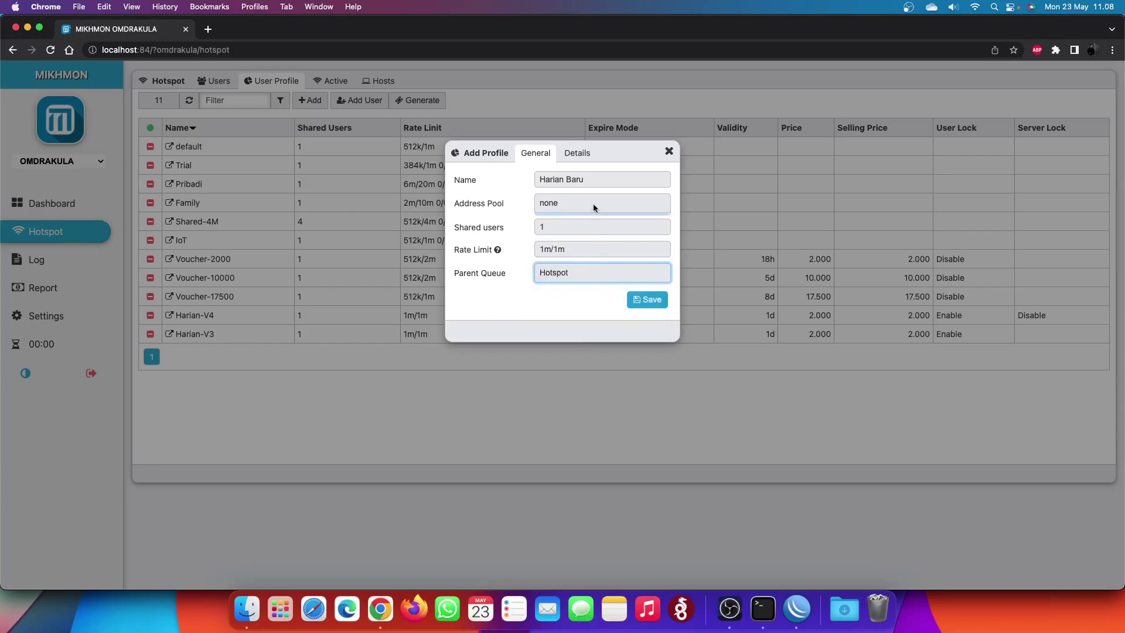
pyautogui.click(577, 152)
pyautogui.click(586, 181)
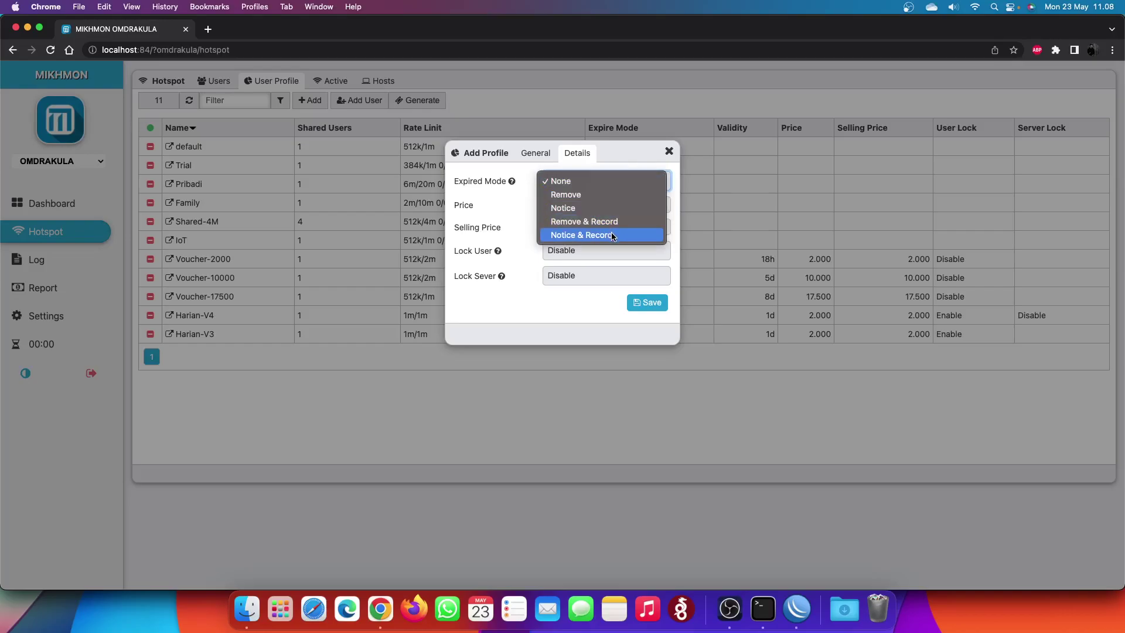
# - Try the None and Remove expiry modes in the profile's Details settings
pyautogui.click(606, 153)
pyautogui.click(535, 153)
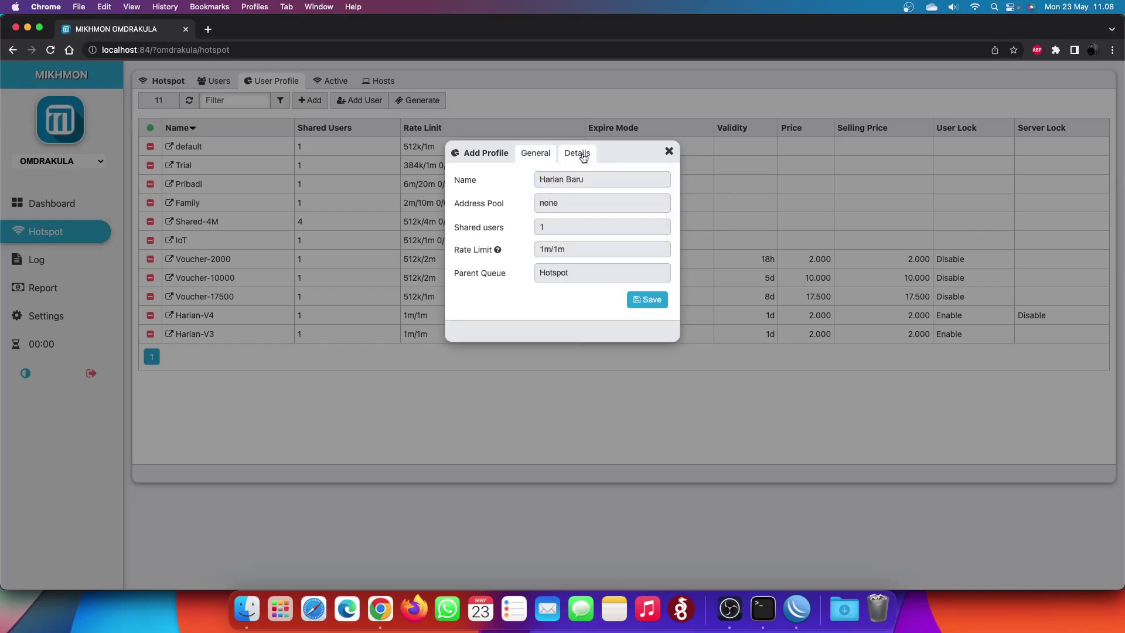
pyautogui.click(578, 153)
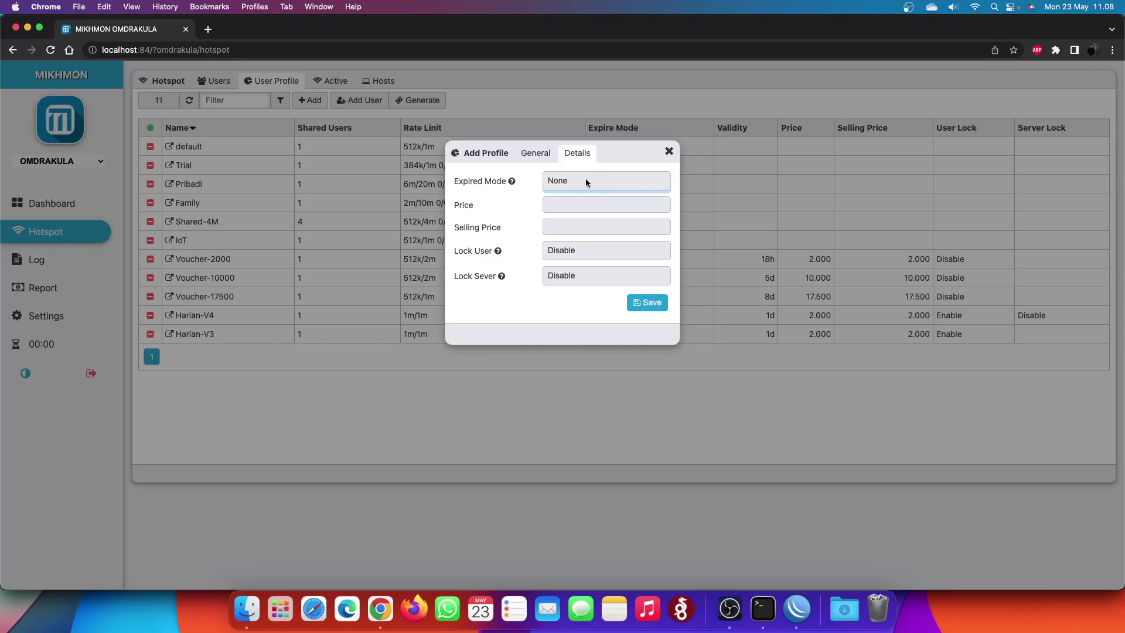
pyautogui.click(585, 180)
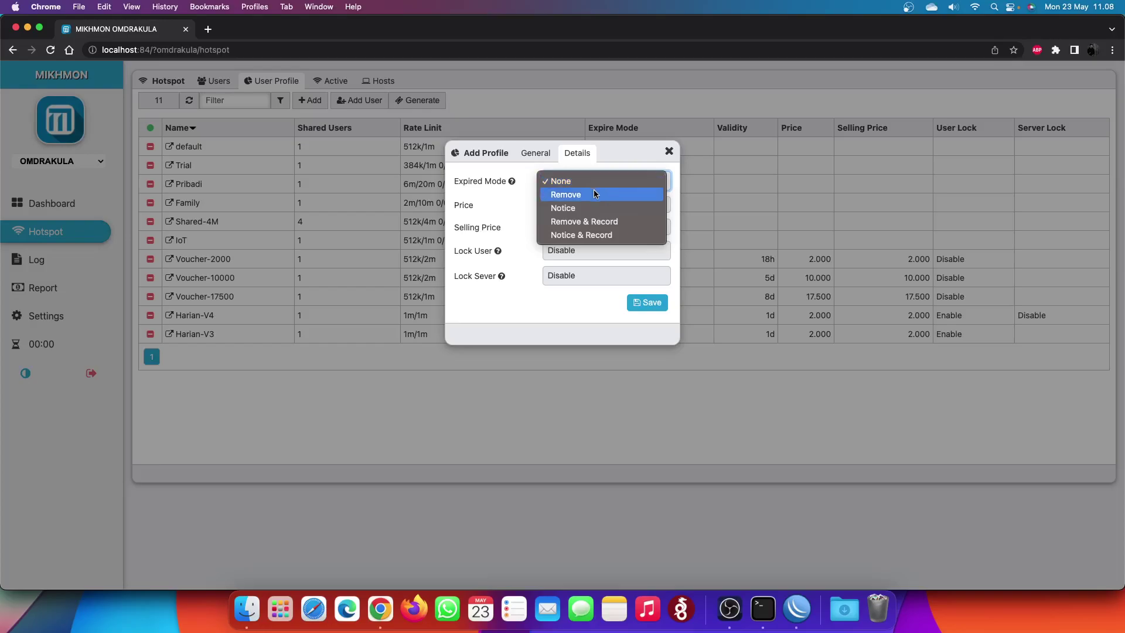
pyautogui.click(594, 195)
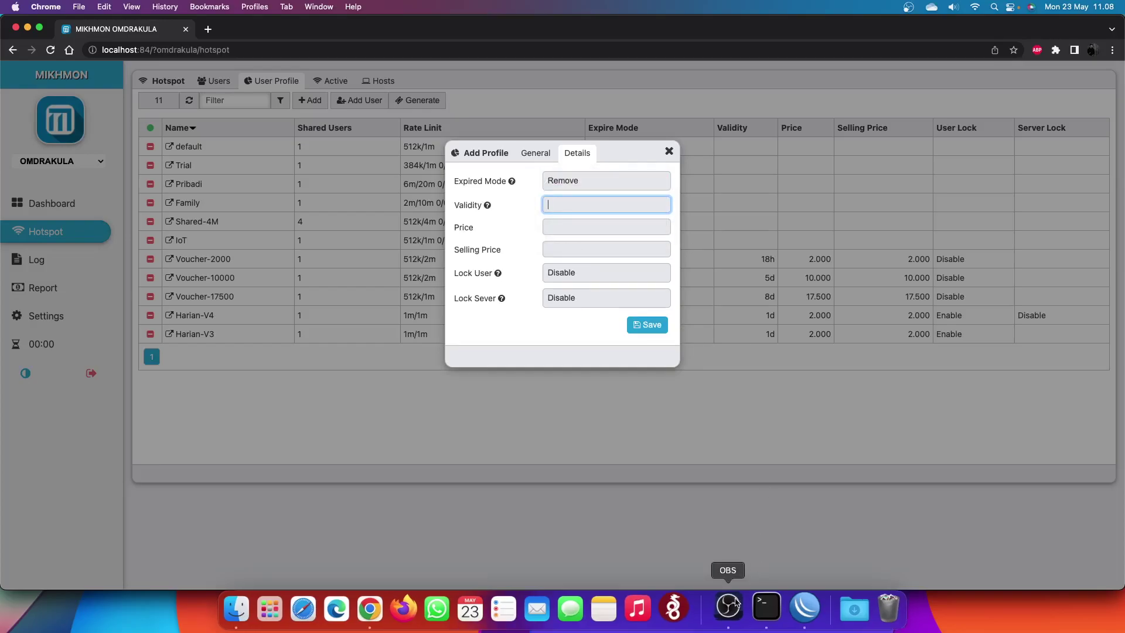
pyautogui.click(729, 610)
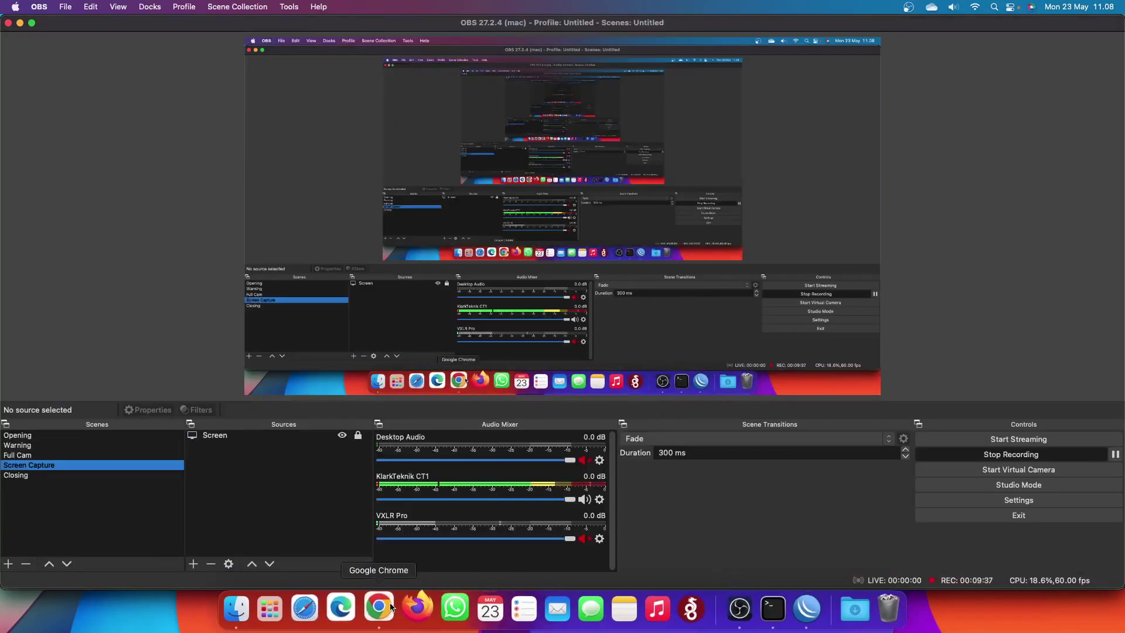
pyautogui.click(380, 609)
# - Compare Notice and Notice & Record, then settle on Remove & Record as expiry mode
pyautogui.click(592, 182)
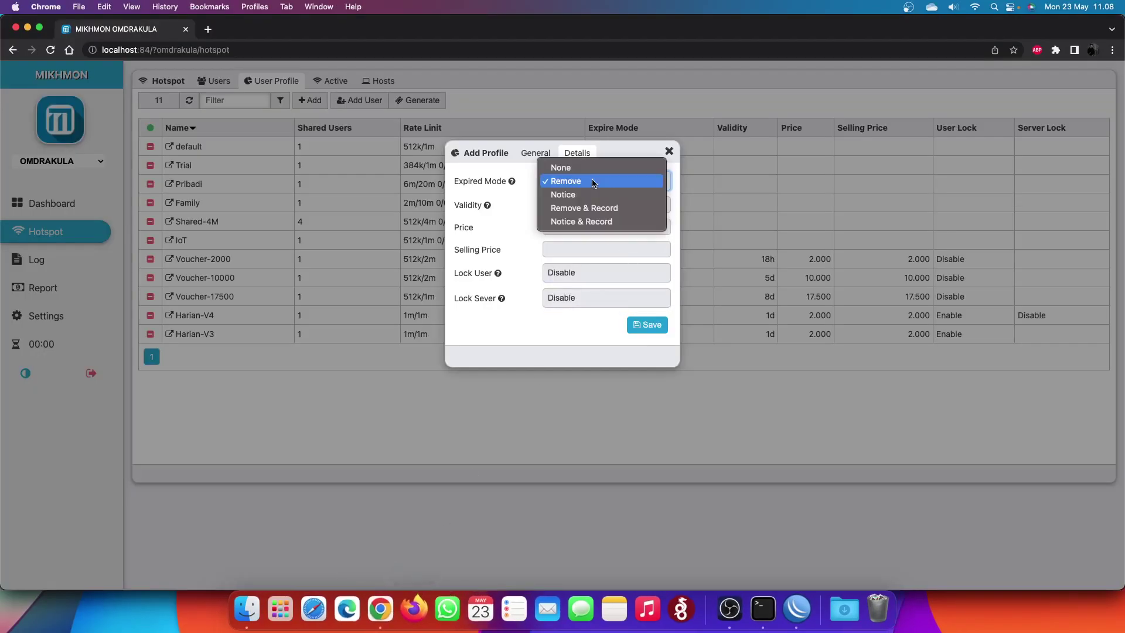
pyautogui.click(589, 193)
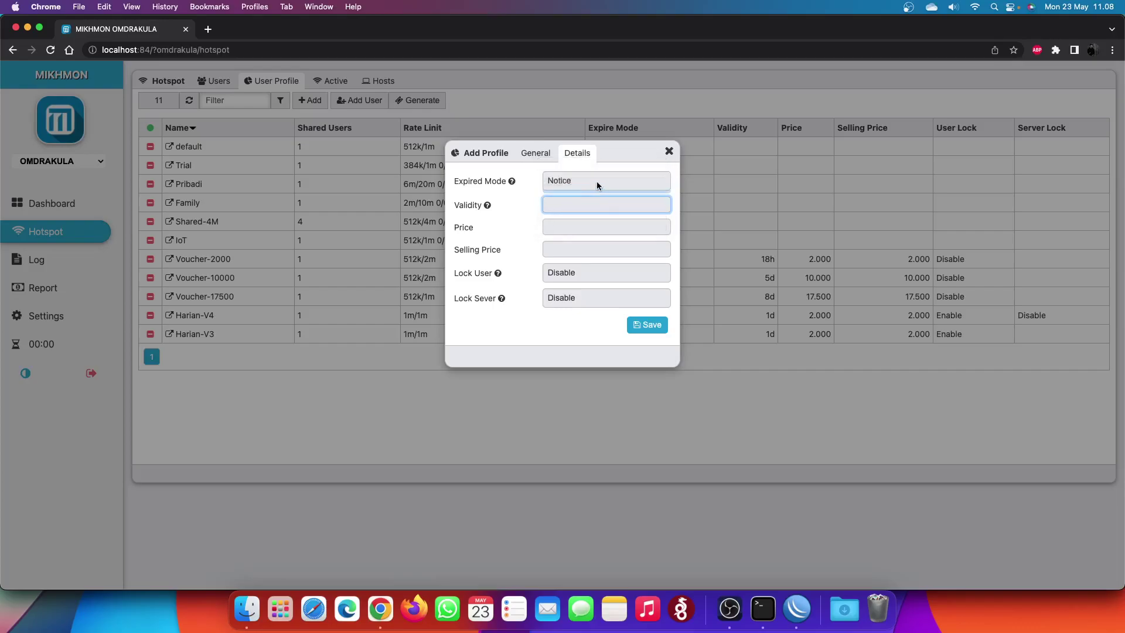
pyautogui.click(596, 185)
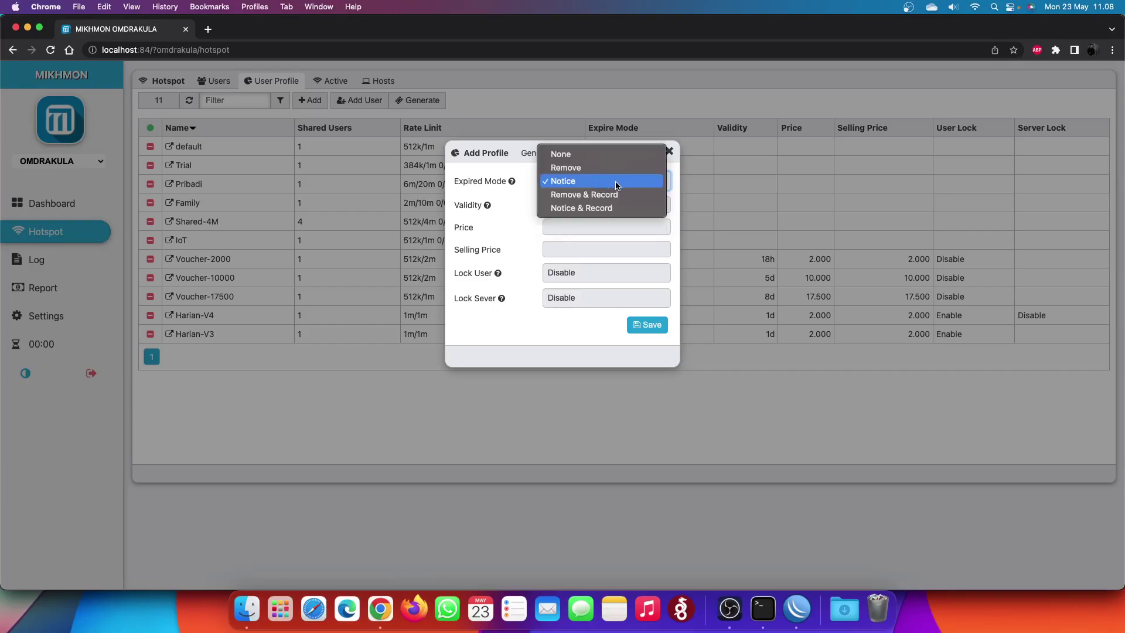
pyautogui.click(615, 195)
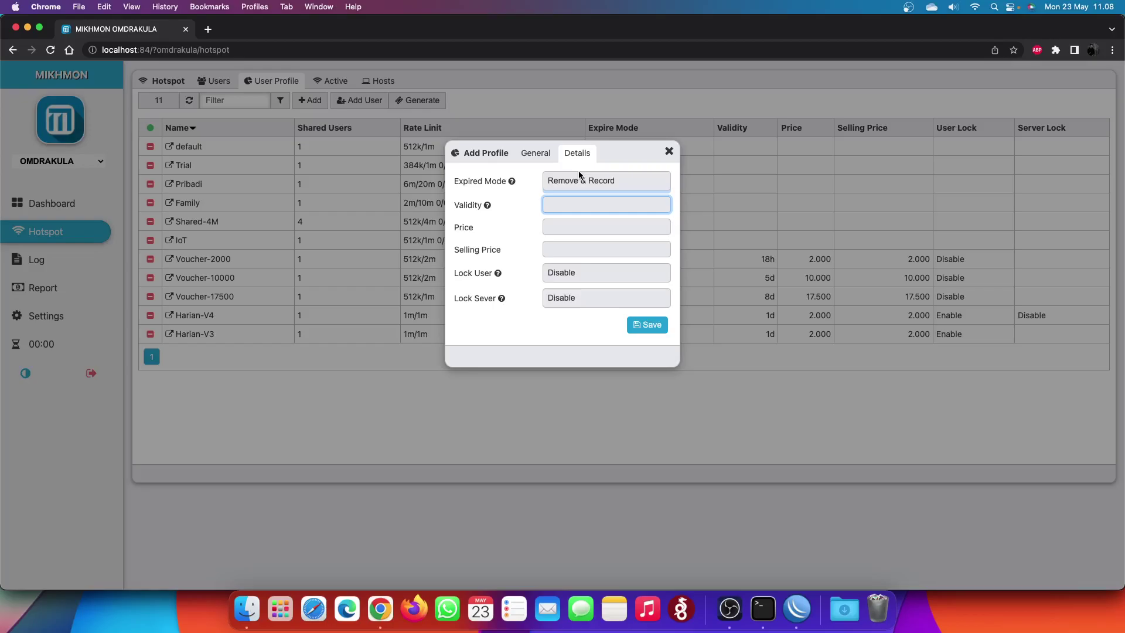
pyautogui.click(579, 174)
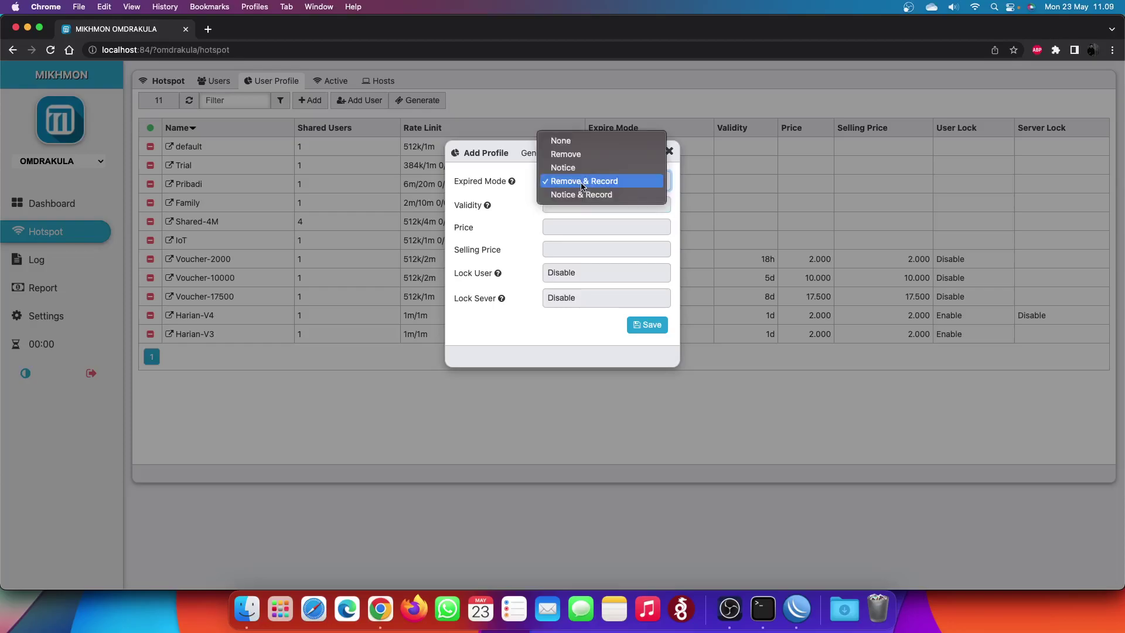
pyautogui.click(583, 195)
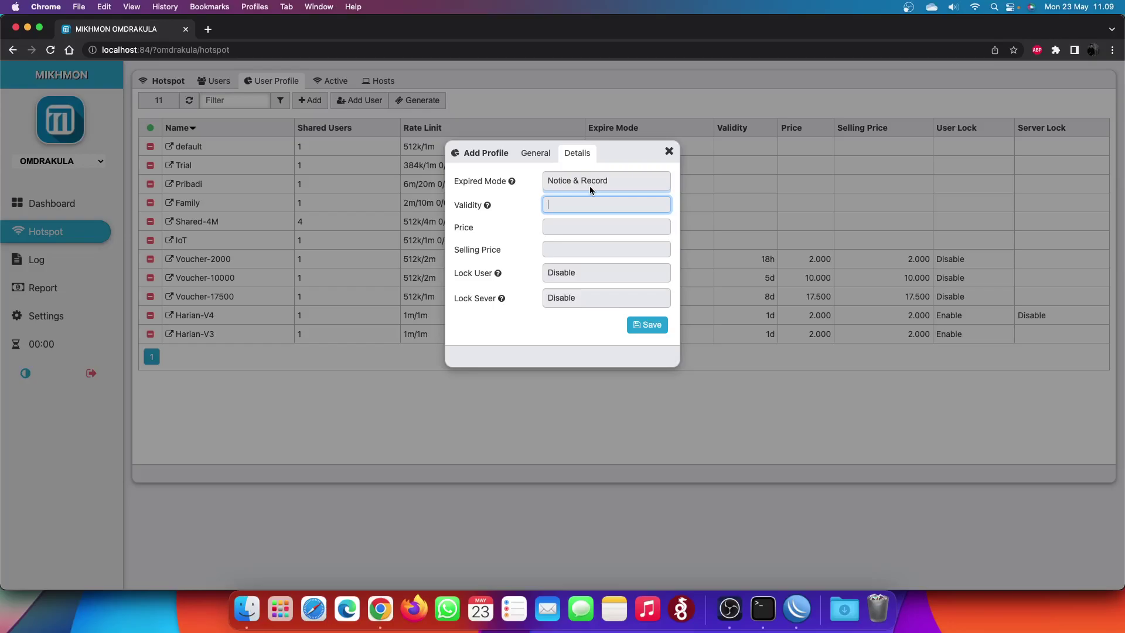
pyautogui.click(590, 185)
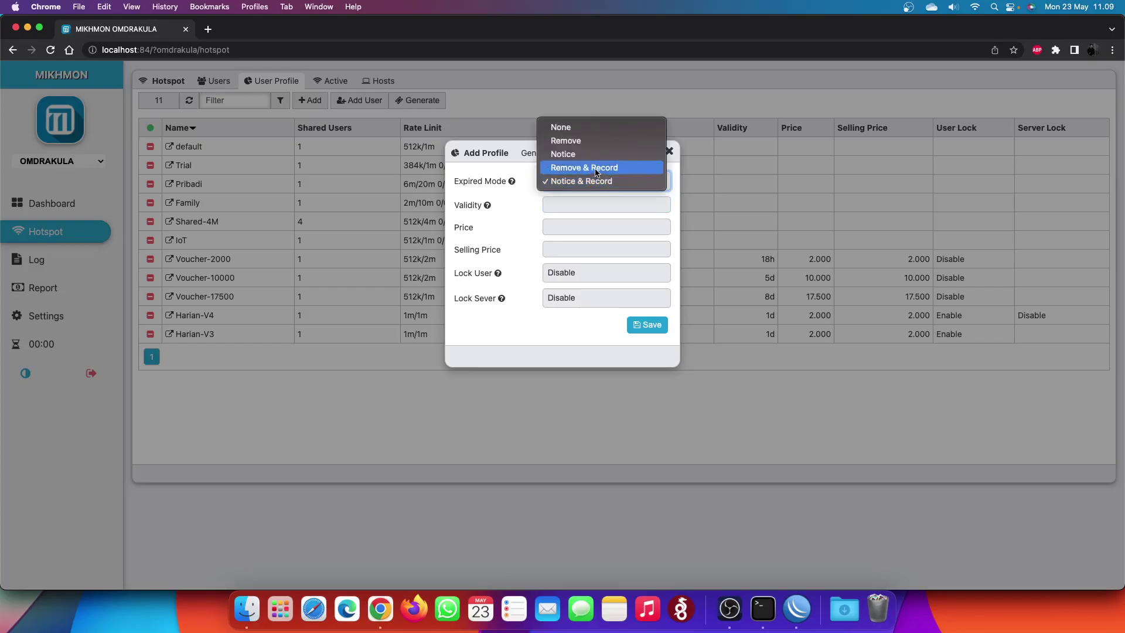
pyautogui.click(597, 168)
pyautogui.press('Tab')
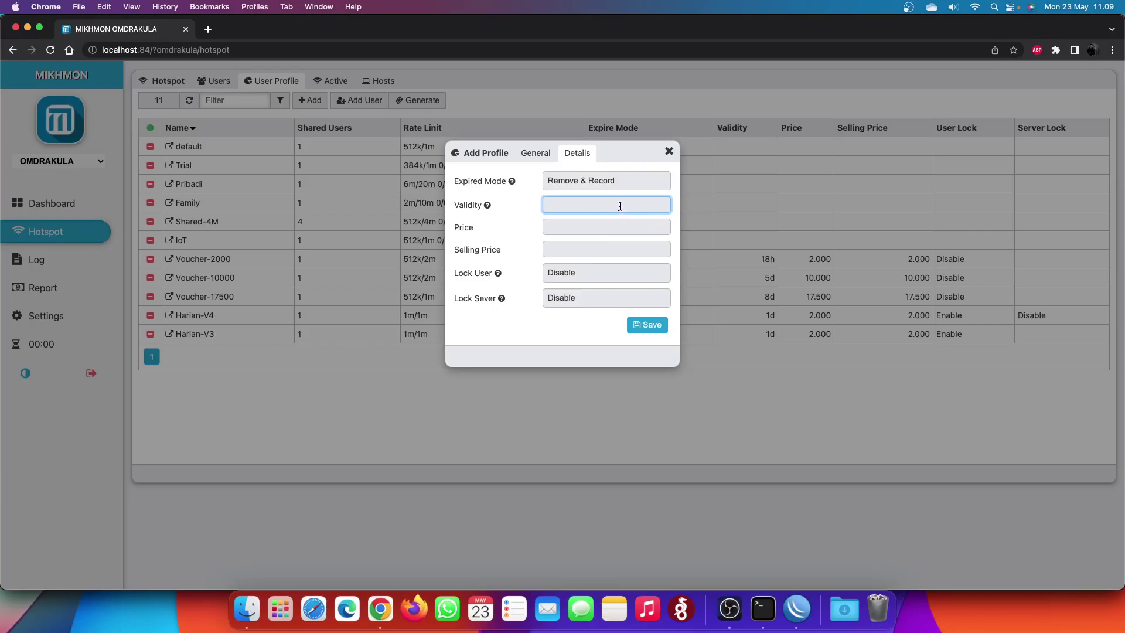
pyautogui.click(546, 154)
# - Set validity 24h, price 2000 and selling price 2000 for the profile
pyautogui.click(577, 153)
pyautogui.click(561, 205)
pyautogui.write('24h')
pyautogui.press('BackSpace')
pyautogui.press('BackSpace')
pyautogui.write('1d')
pyautogui.press('BackSpace')
pyautogui.press('BackSpace')
pyautogui.write('24h')
pyautogui.press('Tab')
pyautogui.write('2000')
pyautogui.press('Tab')
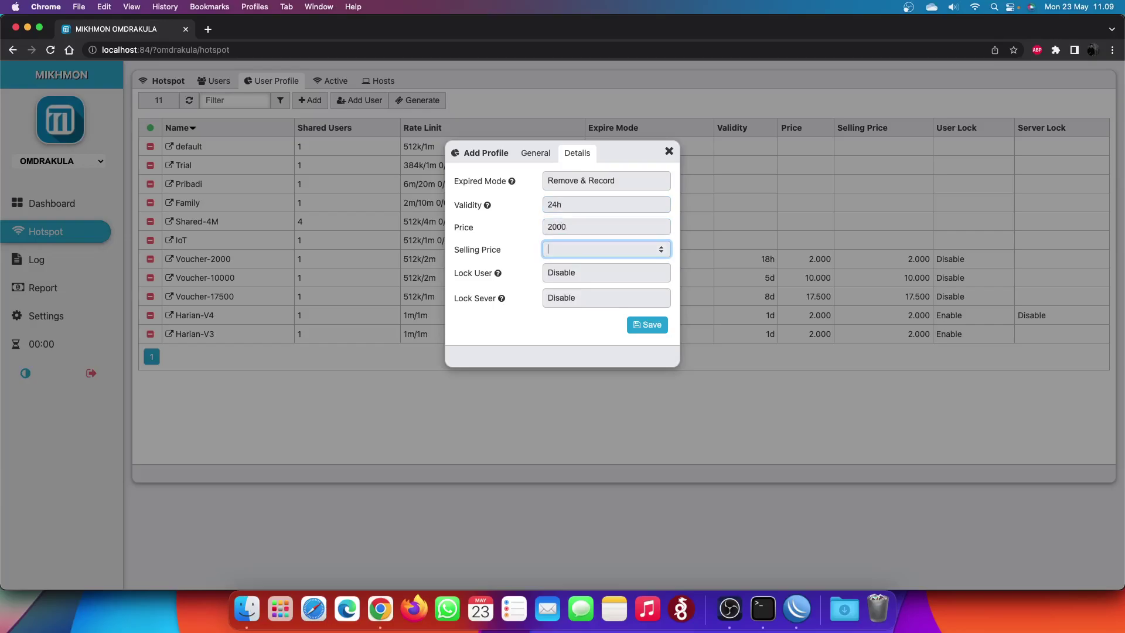
pyautogui.write('2000')
# - Enable Lock User after reviewing the lock explanations, and save the Harian-Baru profile
pyautogui.click(497, 273)
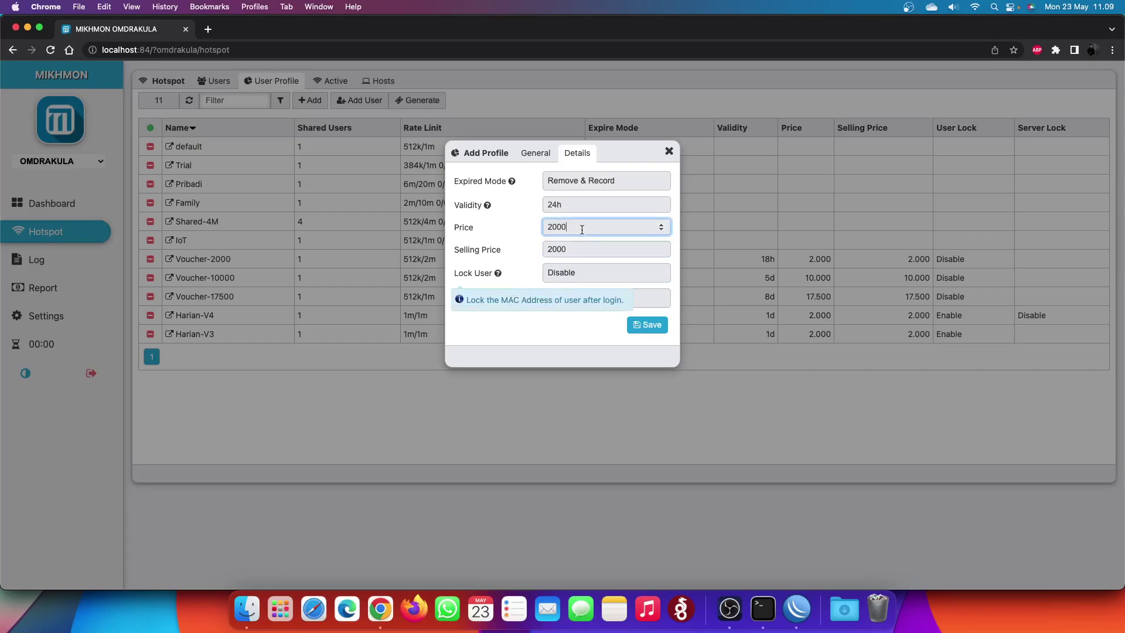
pyautogui.click(574, 273)
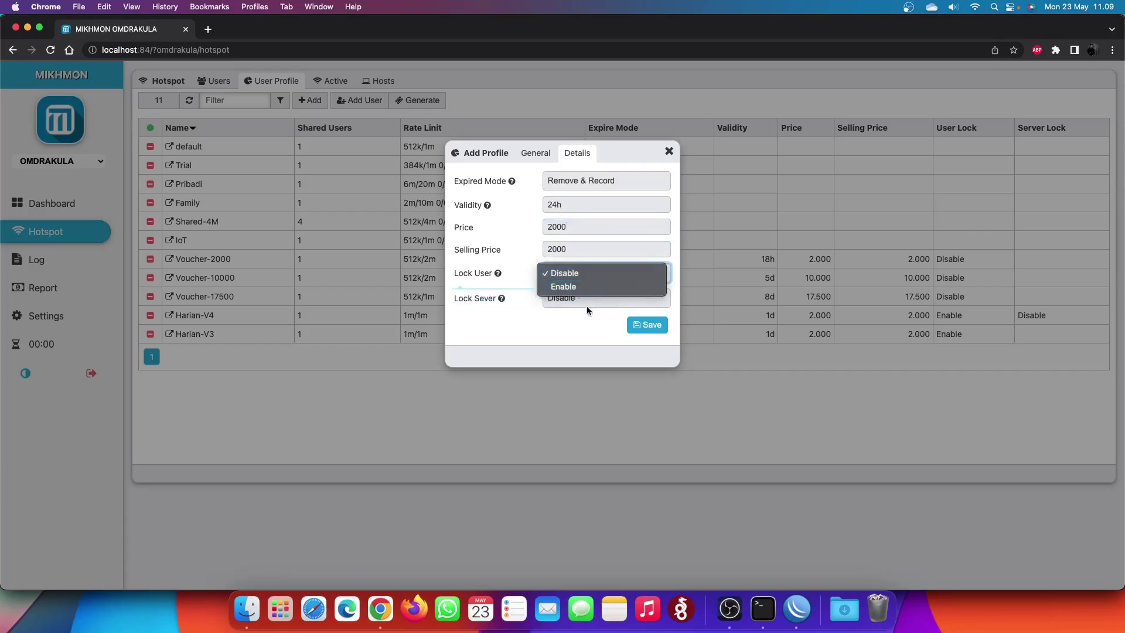
pyautogui.click(515, 314)
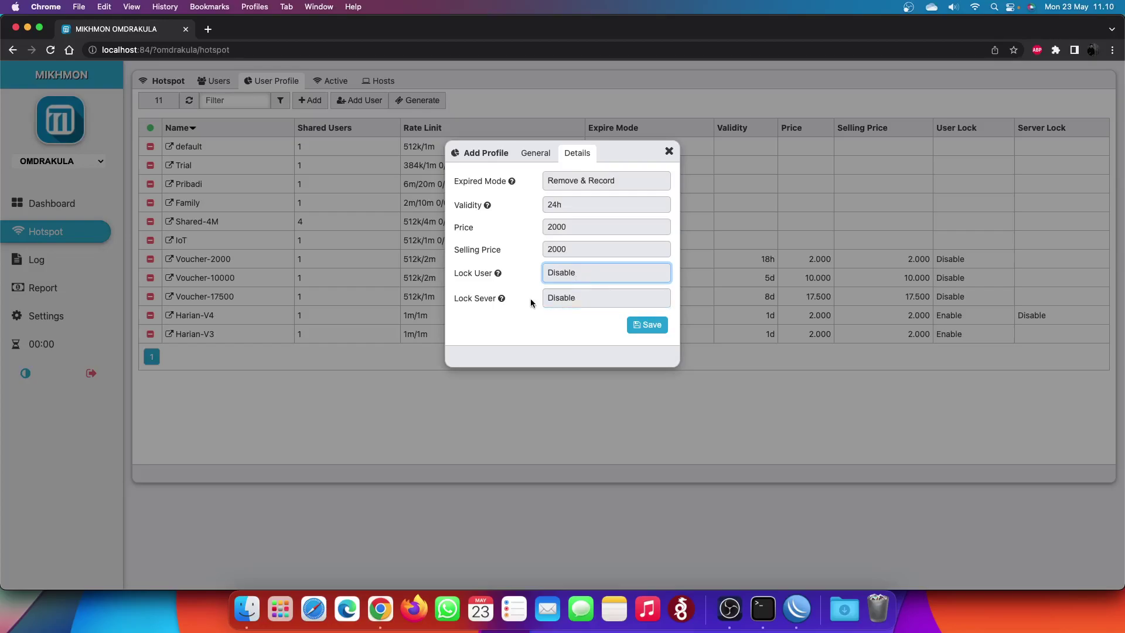
pyautogui.click(501, 298)
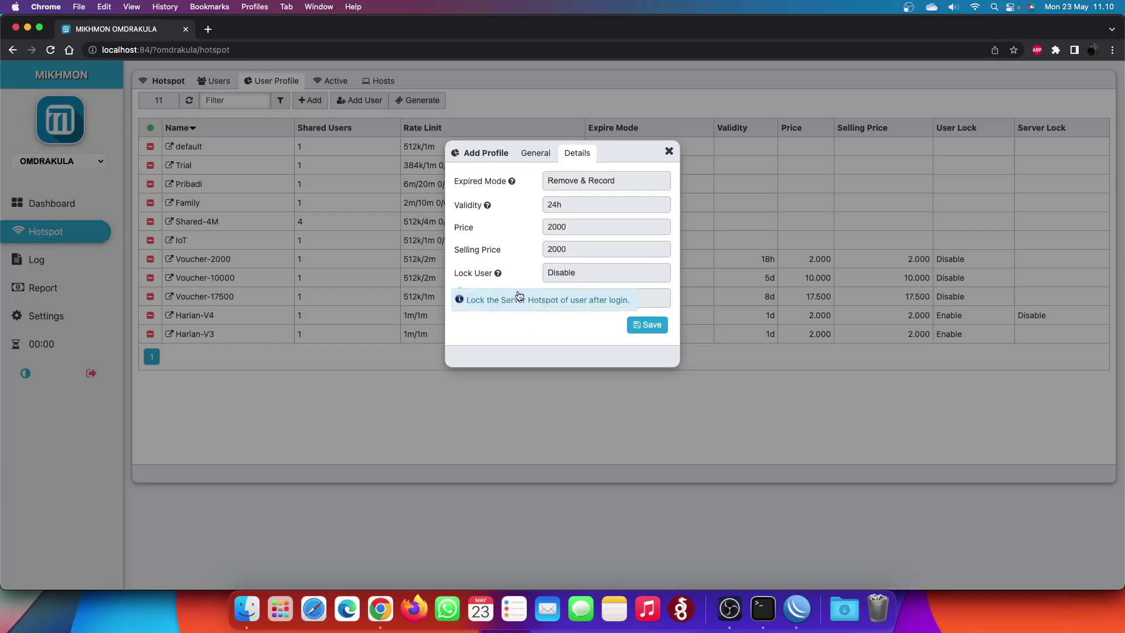
pyautogui.click(515, 295)
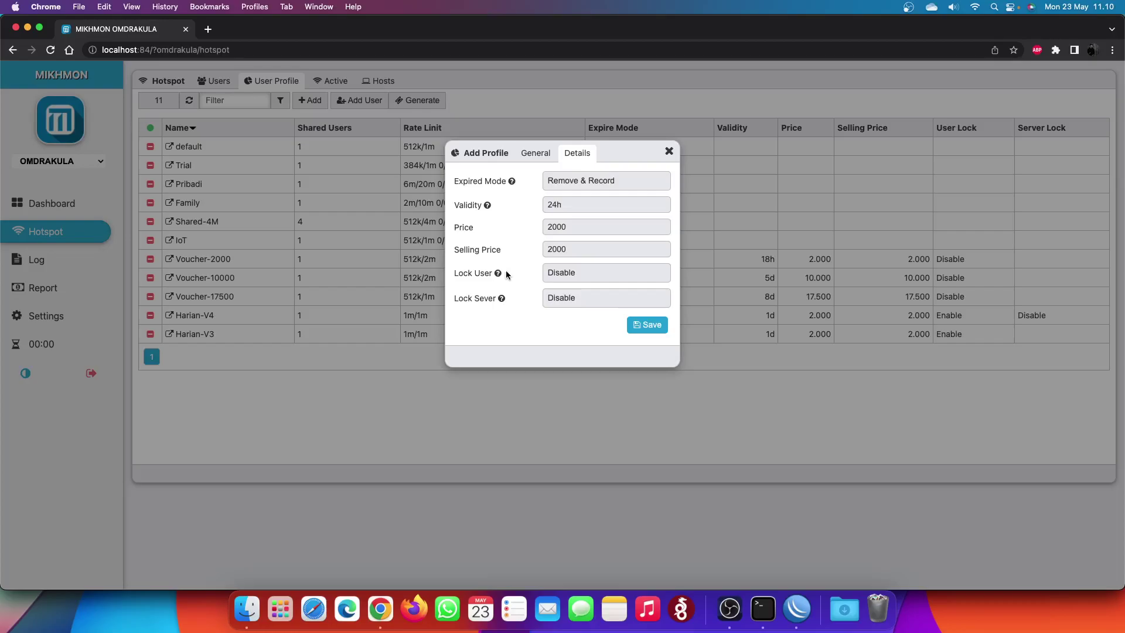
pyautogui.click(626, 275)
pyautogui.click(624, 284)
pyautogui.click(638, 324)
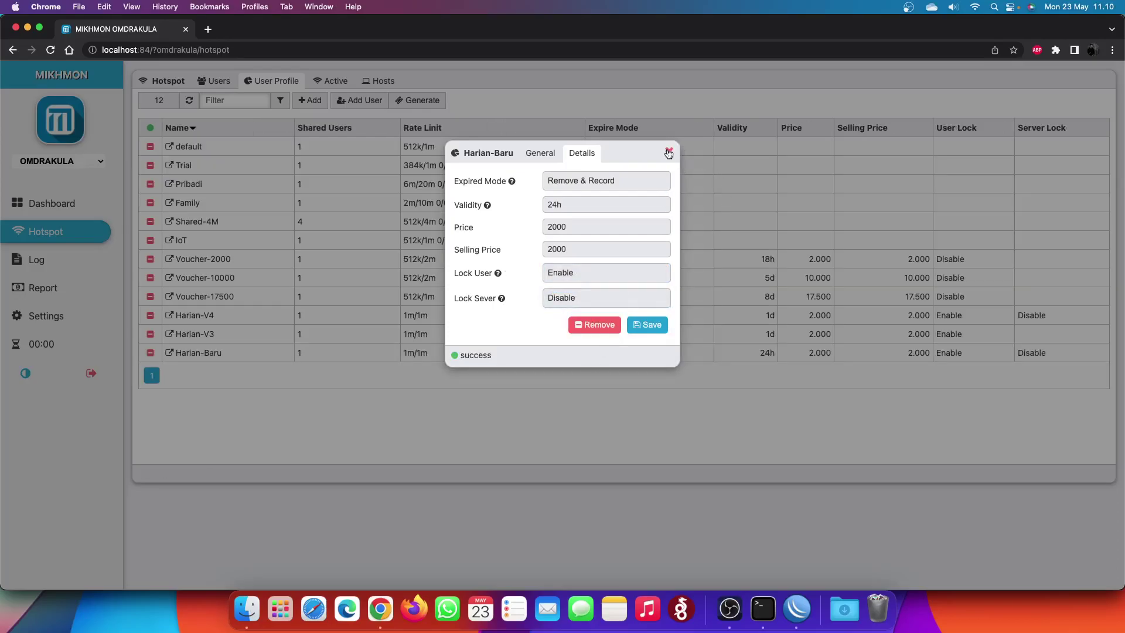
# - Close the Harian-Baru profile details with the X button
pyautogui.click(669, 153)
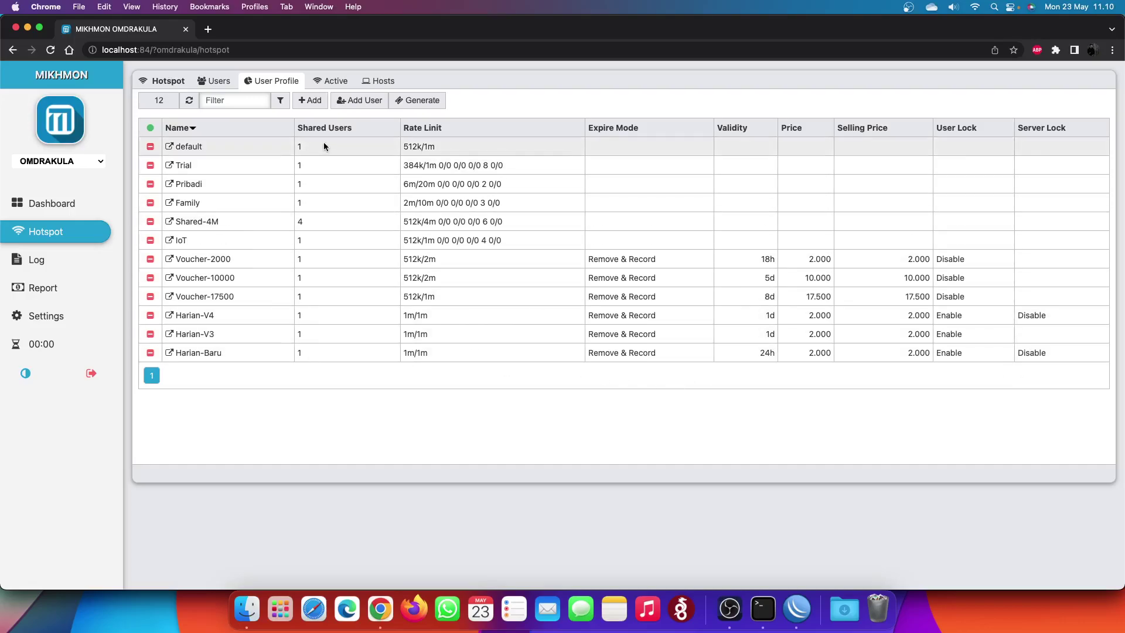
# - Start a new profile named Mingguan Baru with a 1m/1m rate limit and Hotspot parent queue
pyautogui.click(311, 100)
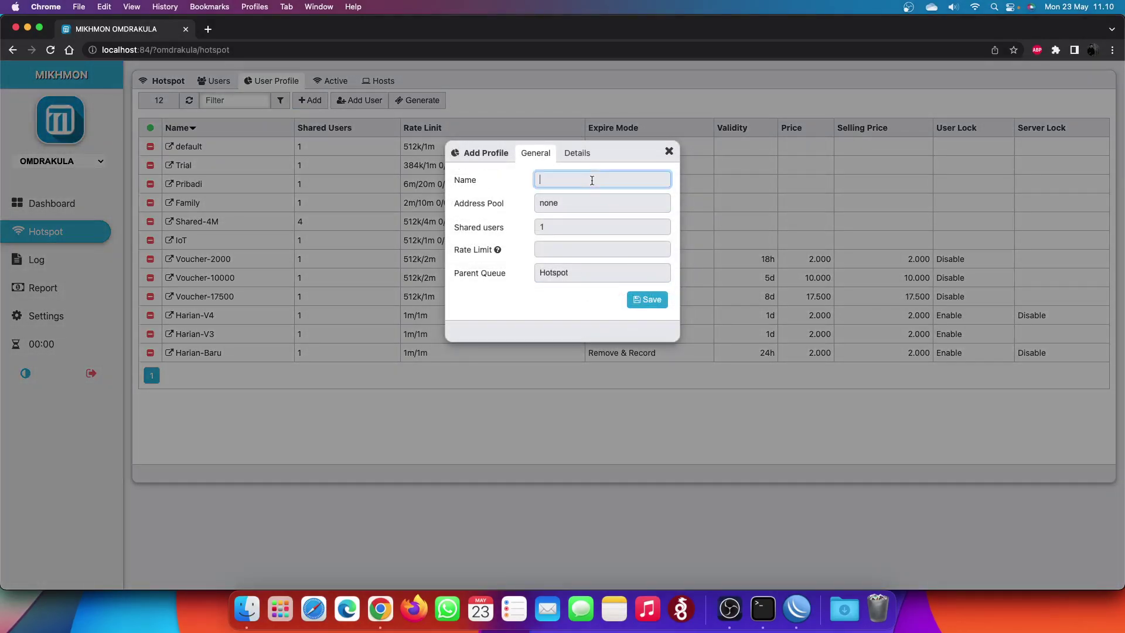
pyautogui.write('Mingguan Baru')
pyautogui.press('Tab')
pyautogui.press('Tab')
pyautogui.press('Tab')
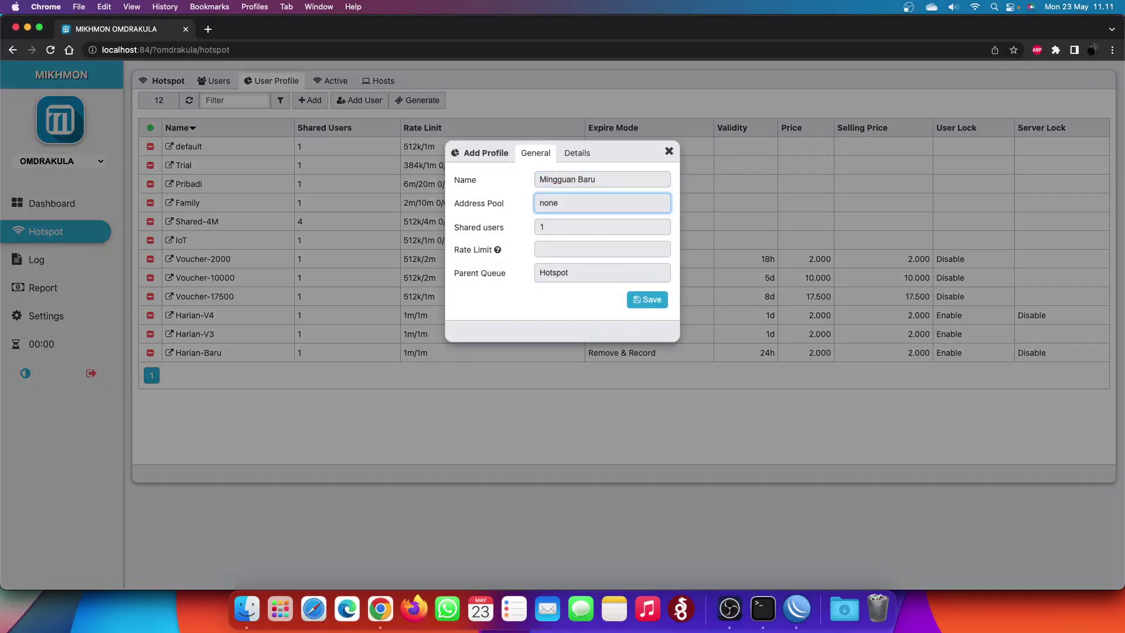
pyautogui.write('1m/1m')
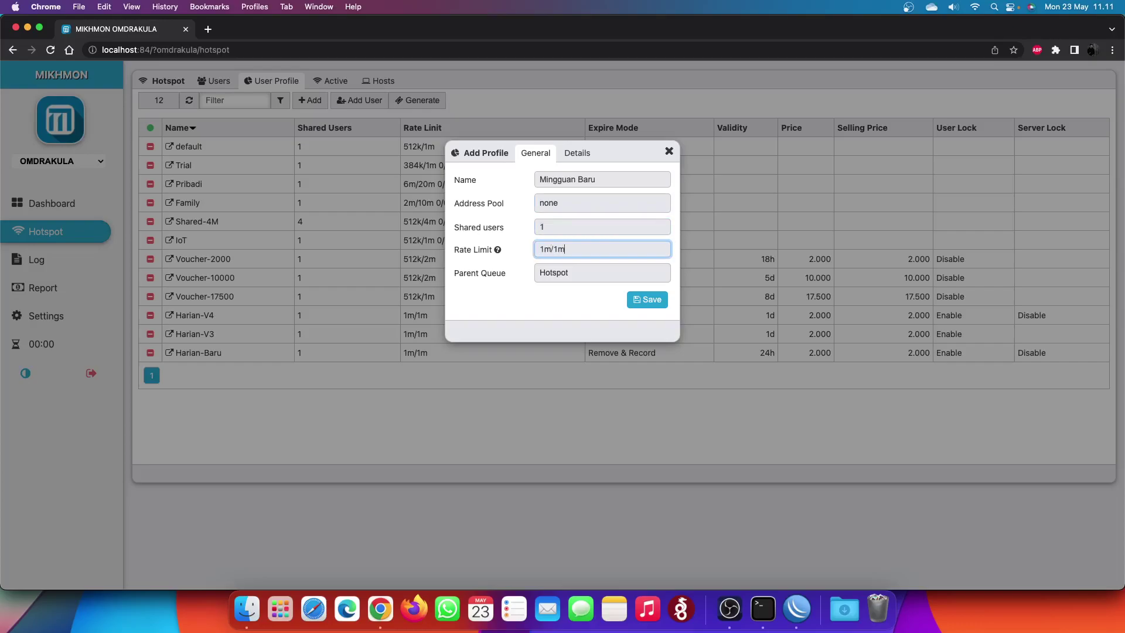
pyautogui.click(497, 249)
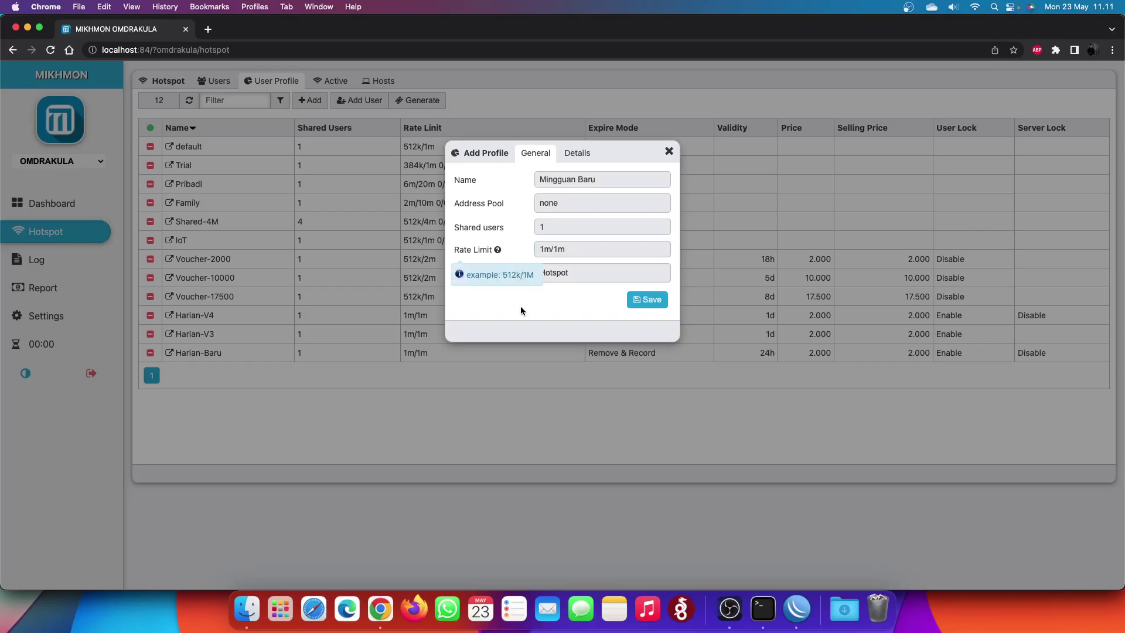
pyautogui.click(595, 250)
pyautogui.click(586, 267)
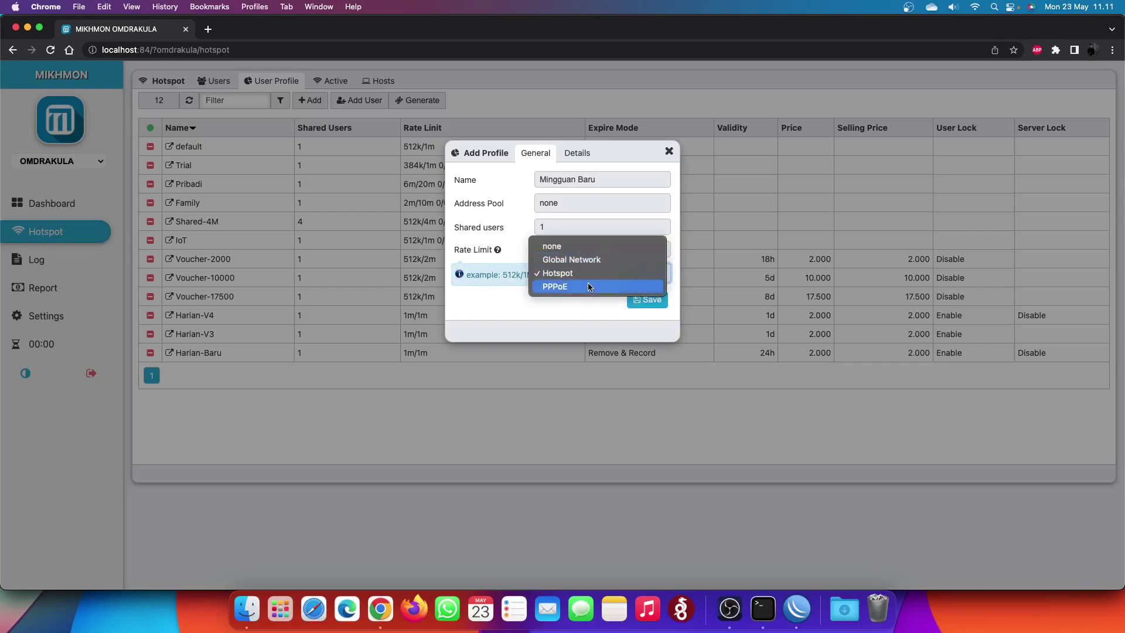
pyautogui.click(590, 272)
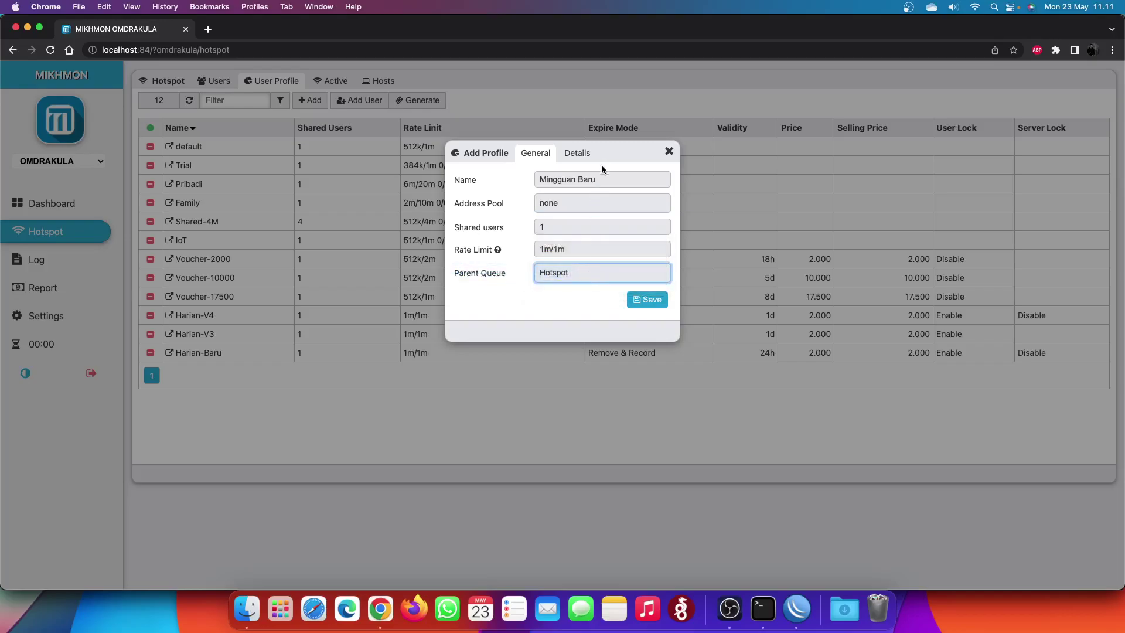
# - In Details, set Remove & Record, 7d validity, price and selling price 15000, and enable Lock User
pyautogui.click(577, 153)
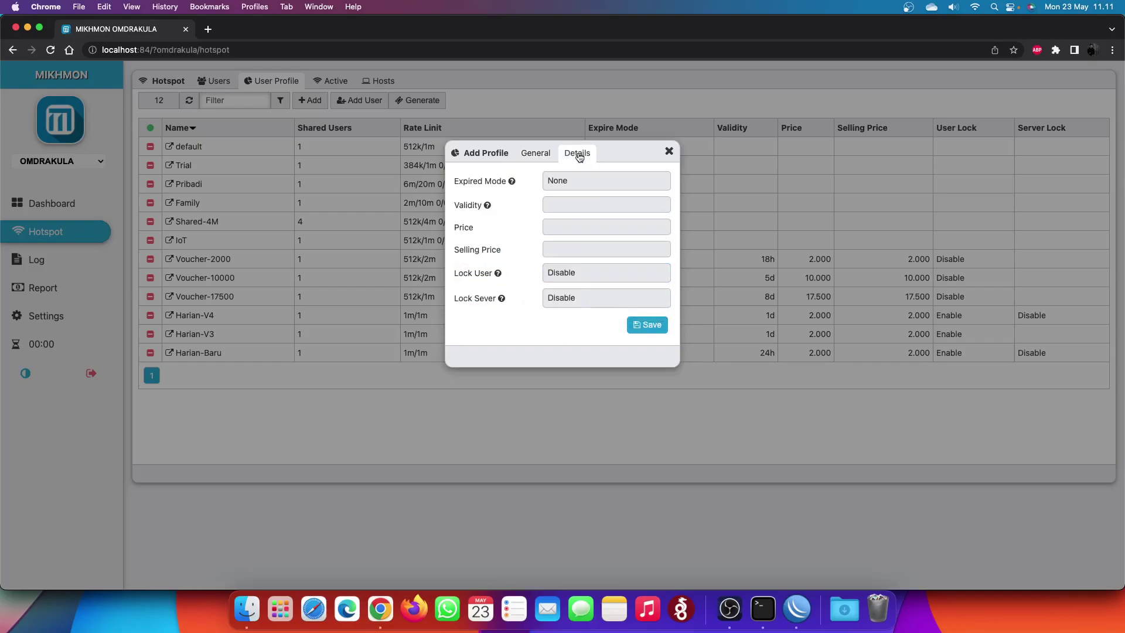
pyautogui.click(577, 187)
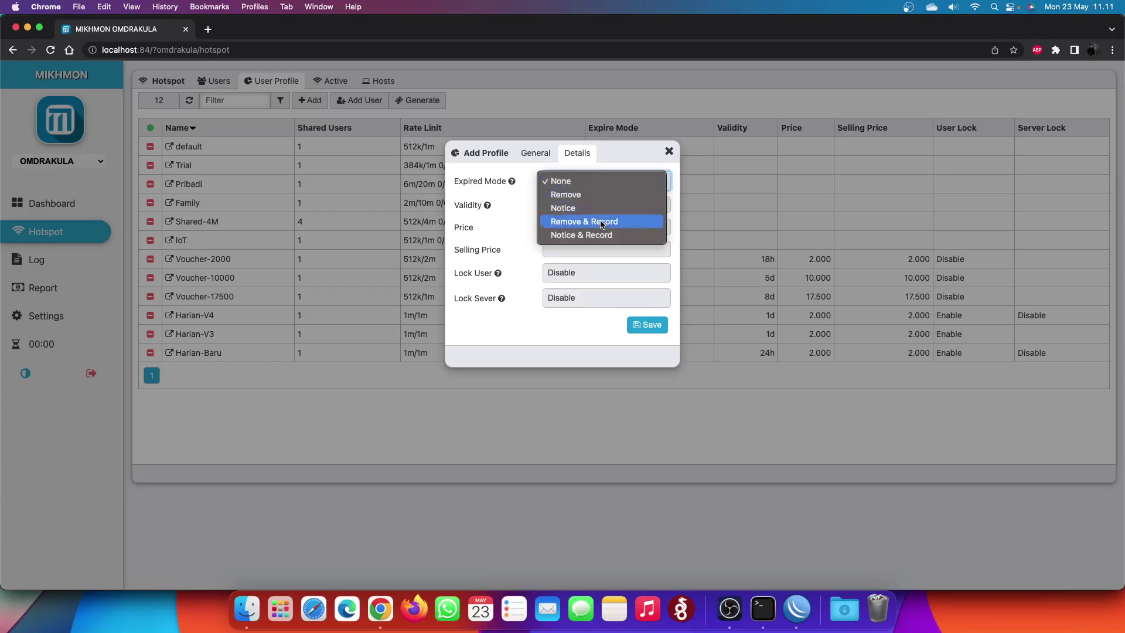
pyautogui.click(580, 222)
pyautogui.click(581, 204)
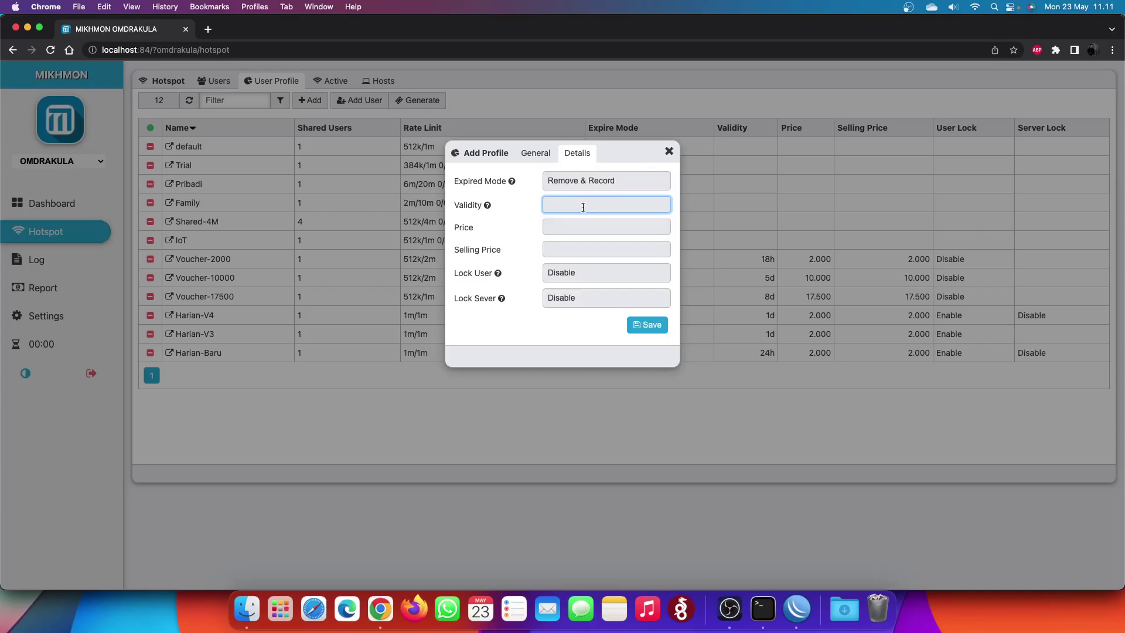
pyautogui.write('7d')
pyautogui.press('Tab')
pyautogui.write('15000')
pyautogui.press('Tab')
pyautogui.write('15000')
pyautogui.click(599, 277)
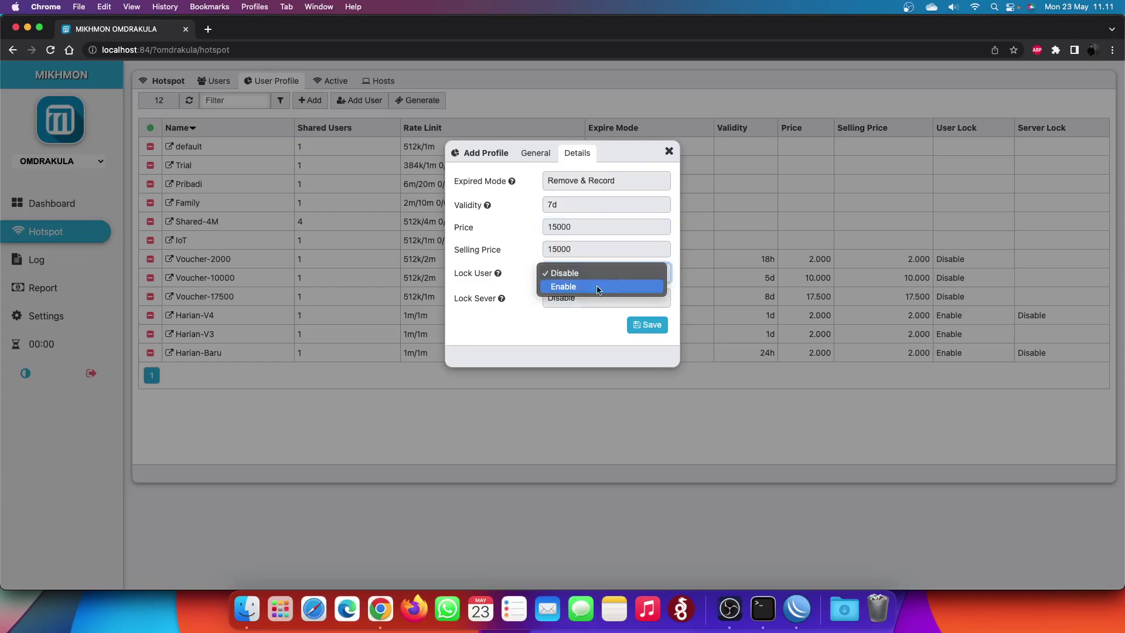
pyautogui.click(597, 287)
# - Save the Mingguan-Baru profile, close it, and bring up a fresh add form
pyautogui.click(631, 331)
pyautogui.click(670, 153)
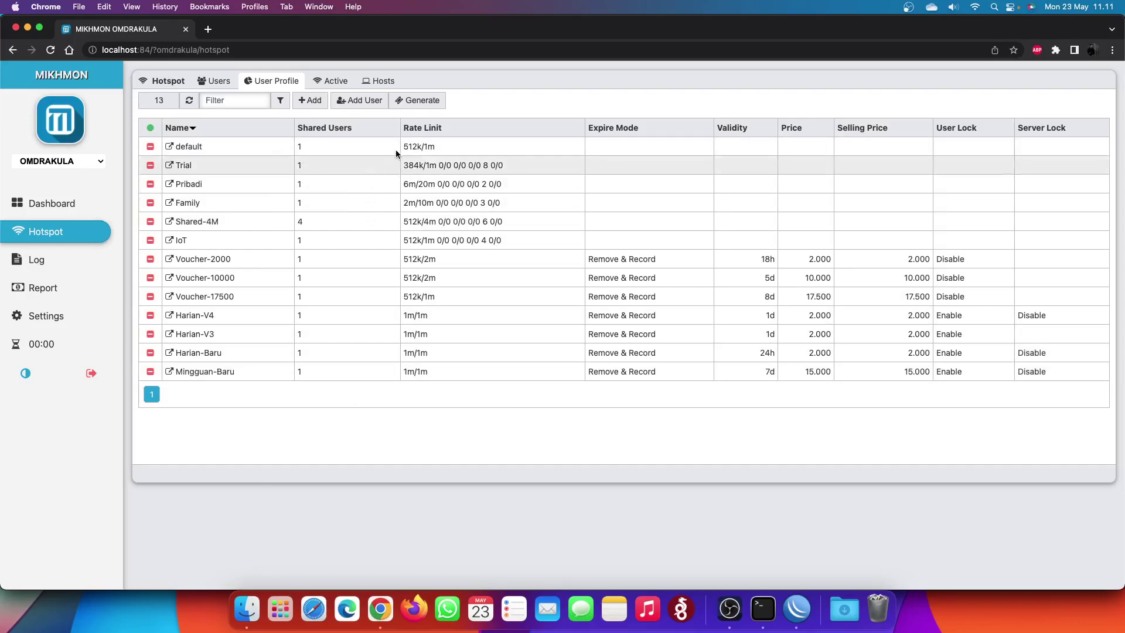
pyautogui.click(358, 101)
# - Start another profile named Harian 6 Jam with a 1m/1m rate limit
pyautogui.click(668, 151)
pyautogui.click(310, 100)
pyautogui.click(585, 185)
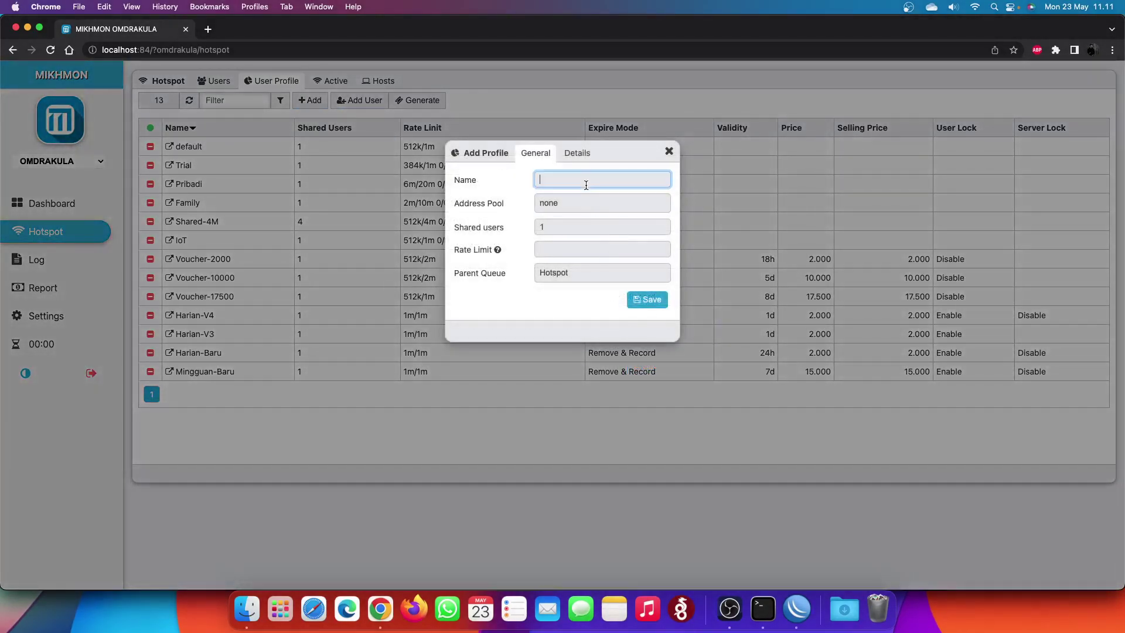
pyautogui.write('Harian 6 Jam')
pyautogui.press('Tab')
pyautogui.press('Tab')
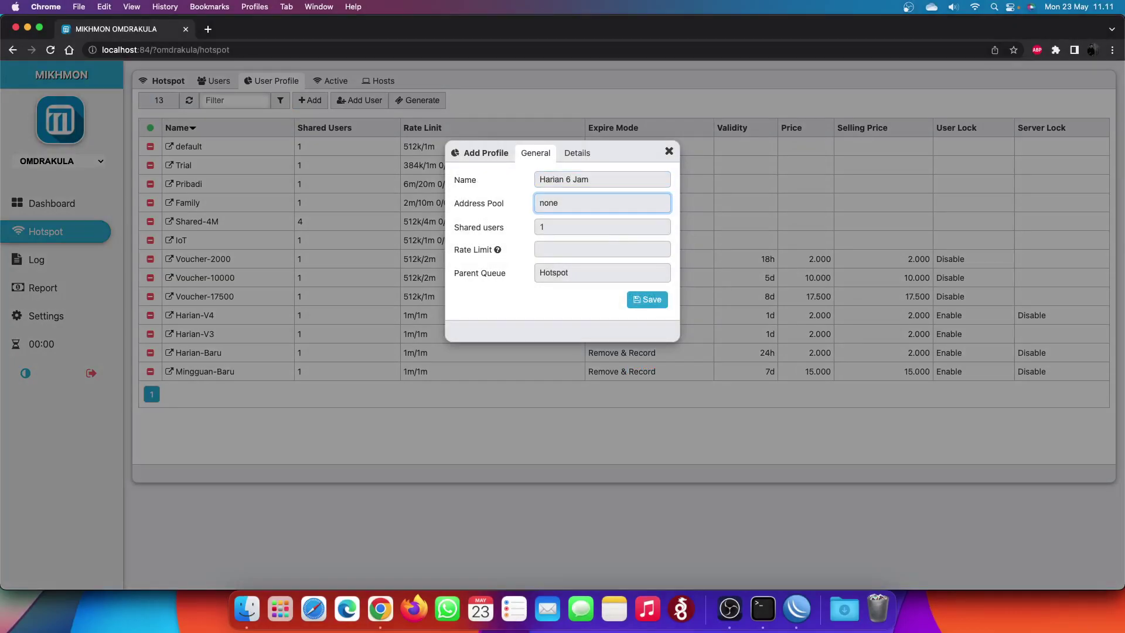
pyautogui.press('Tab')
pyautogui.write('1m/1m')
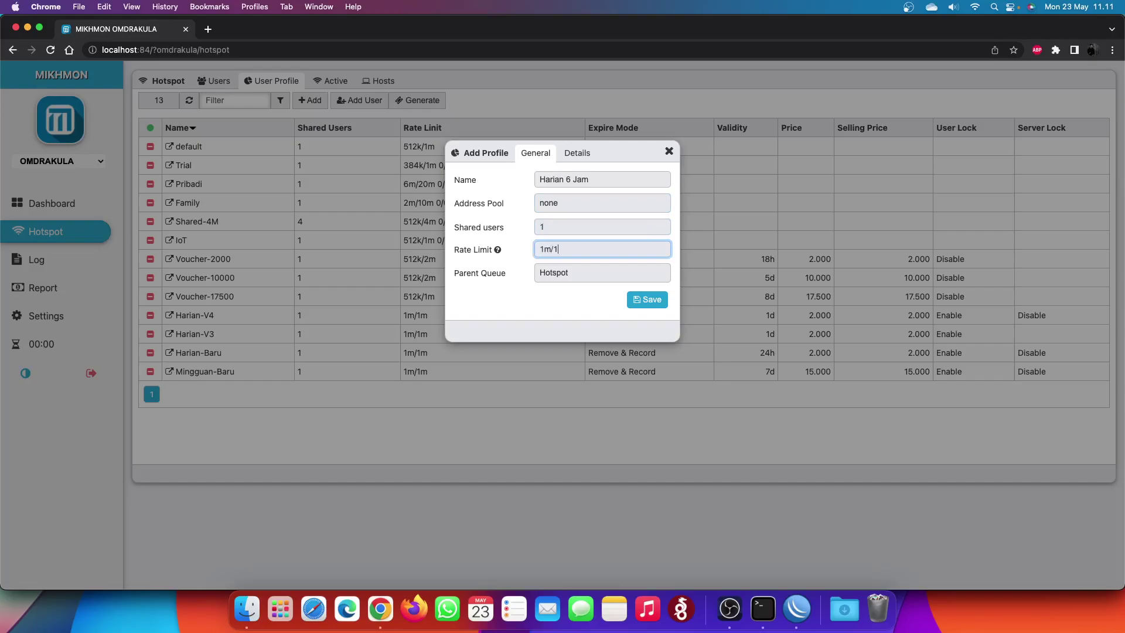
# - In Details, set Remove & Record, 1d validity, price and selling price 1000, and enable Lock User
pyautogui.click(577, 154)
pyautogui.click(585, 182)
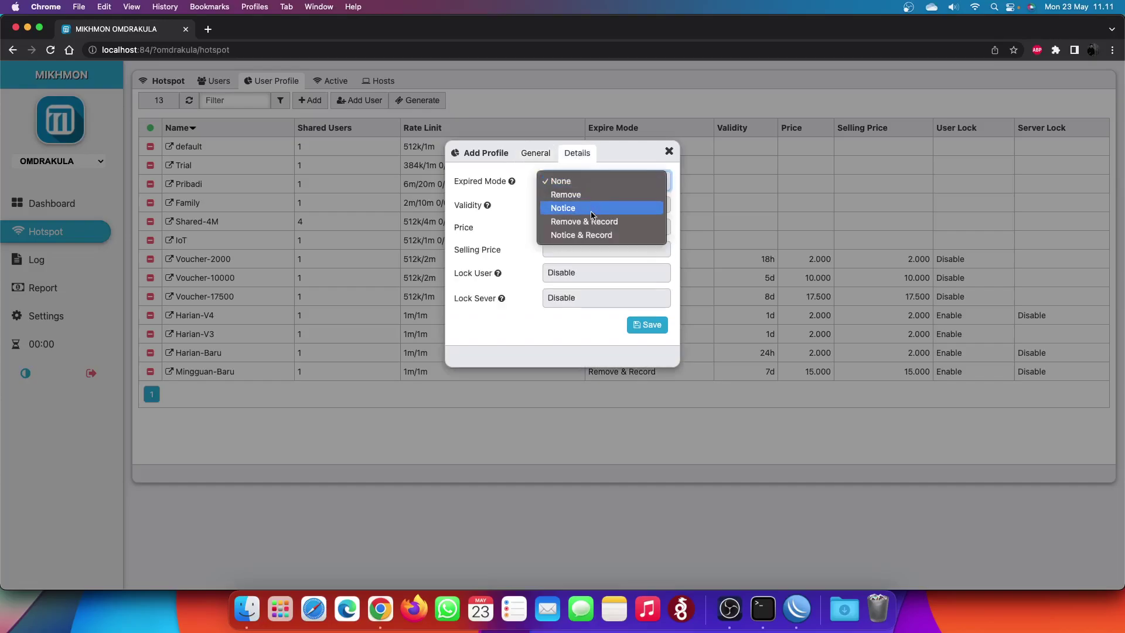
pyautogui.click(593, 221)
pyautogui.click(582, 204)
pyautogui.write('1d')
pyautogui.click(584, 228)
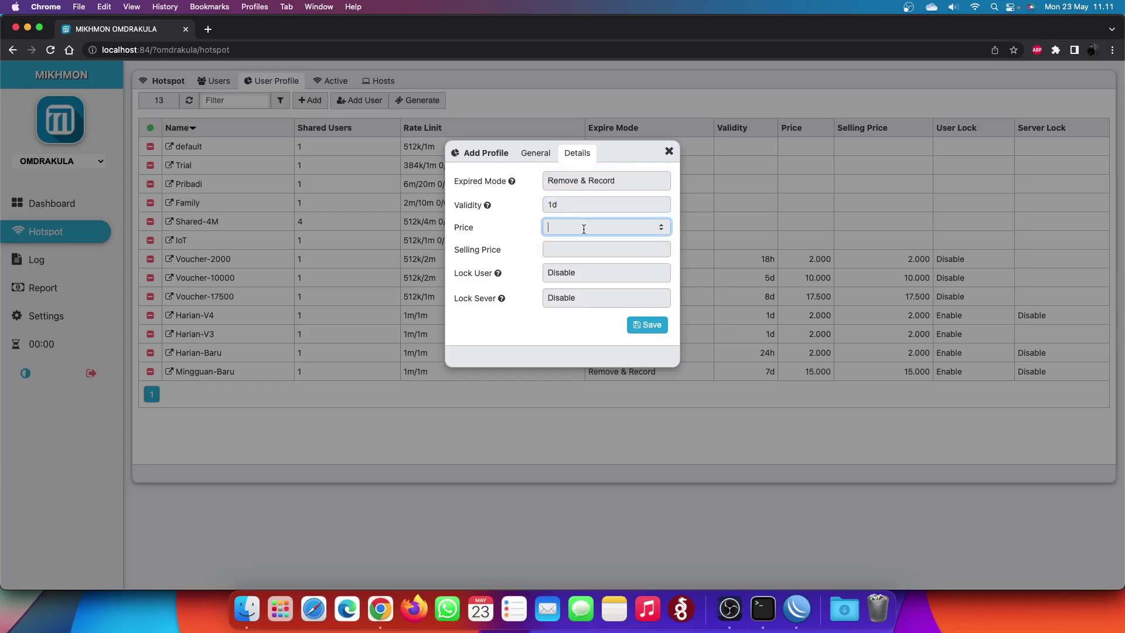
pyautogui.write('1000')
pyautogui.press('Tab')
pyautogui.write('1000')
pyautogui.click(586, 273)
pyautogui.click(561, 286)
# - Save the Harian-6-Jam profile, close it, and reload the hotspot section
pyautogui.click(647, 325)
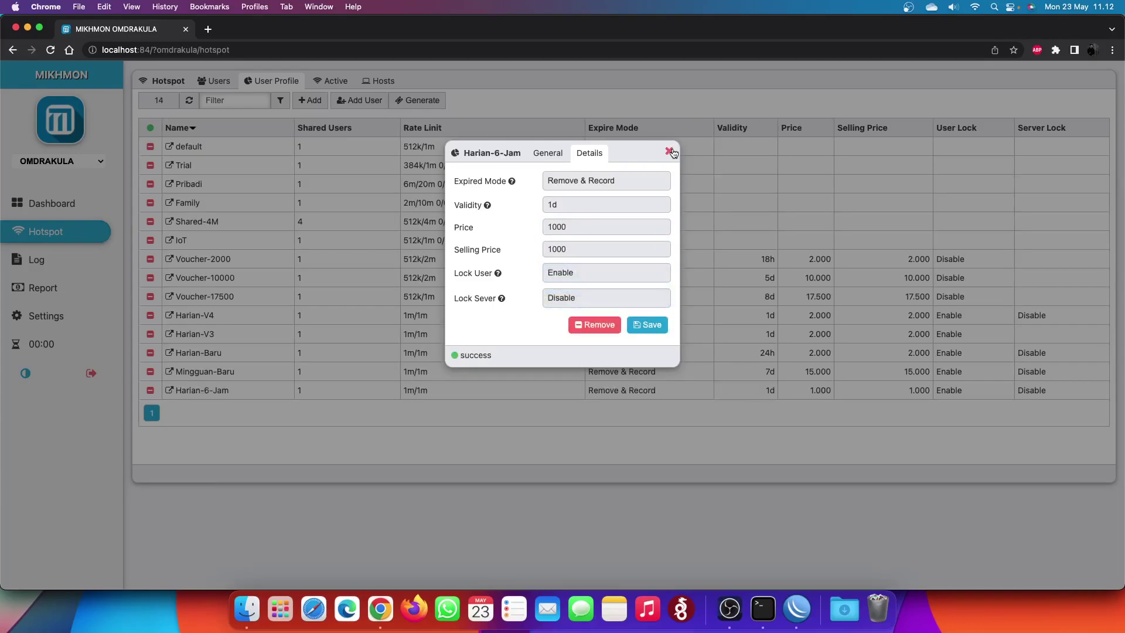
pyautogui.click(669, 151)
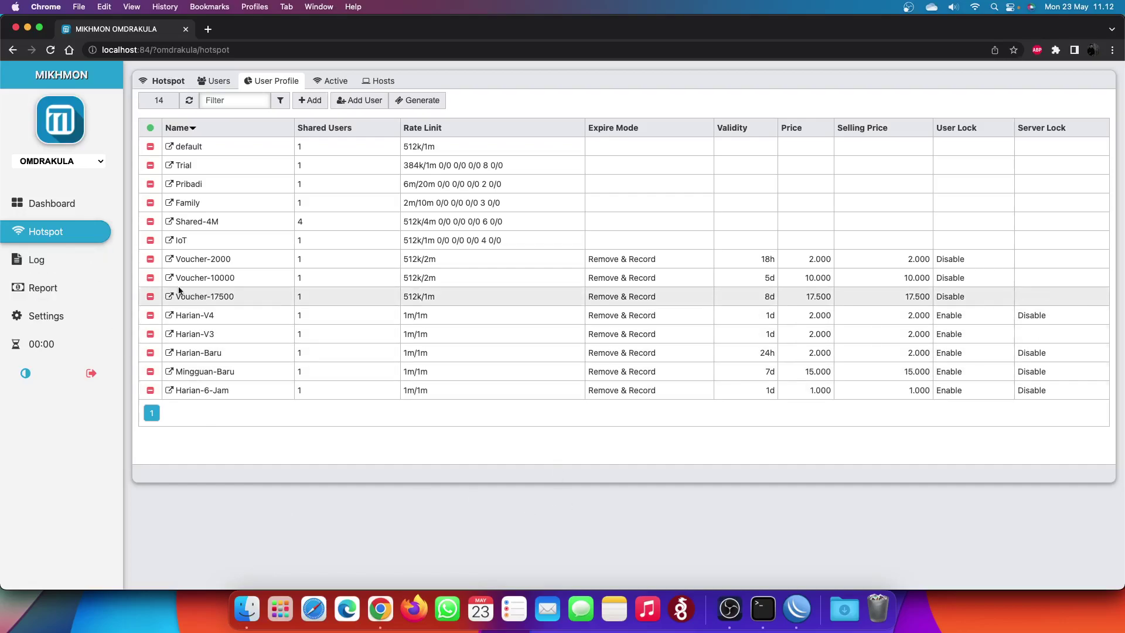
pyautogui.click(75, 236)
# - In the voucher generator, choose Username = Password, profile Mingguan-Baru, and quantity 10
pyautogui.click(220, 82)
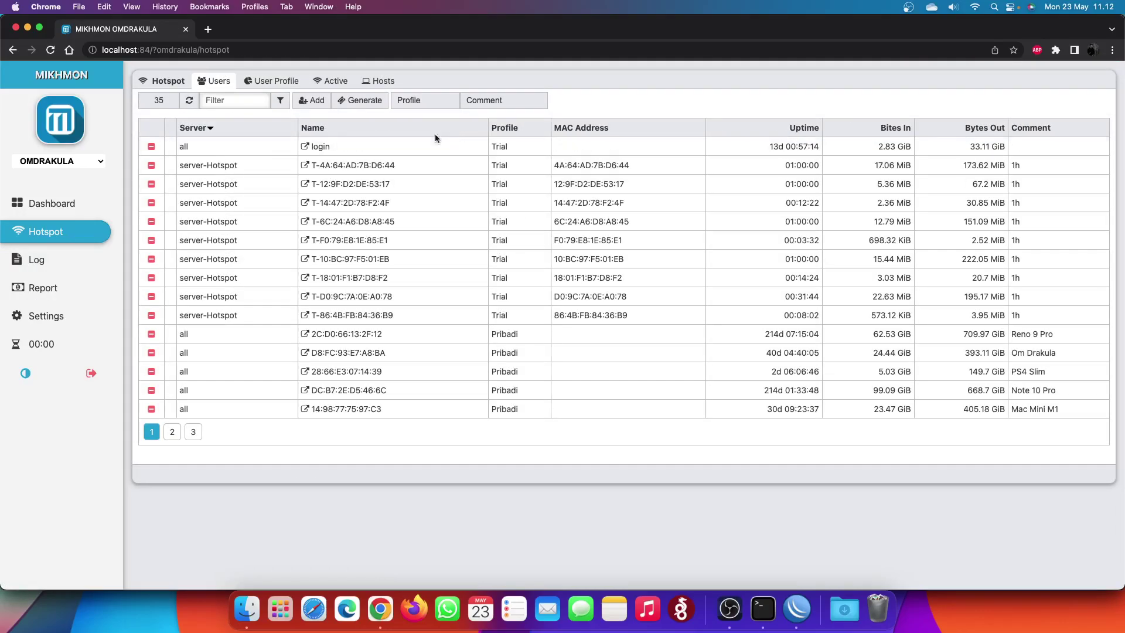
pyautogui.click(366, 101)
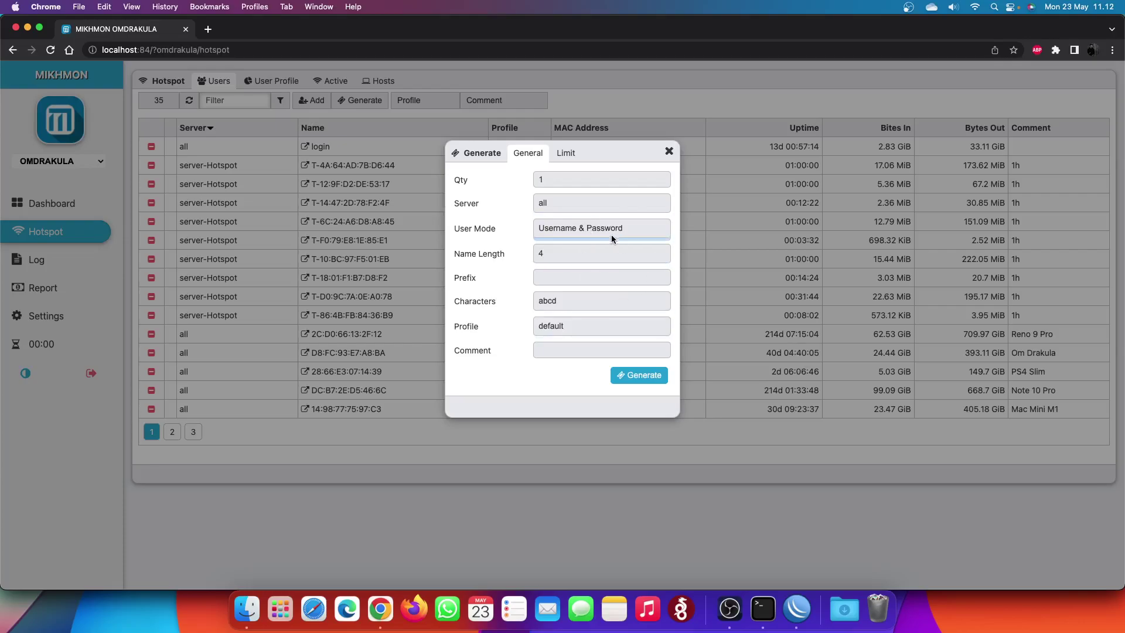
pyautogui.click(615, 233)
pyautogui.click(612, 241)
pyautogui.click(605, 319)
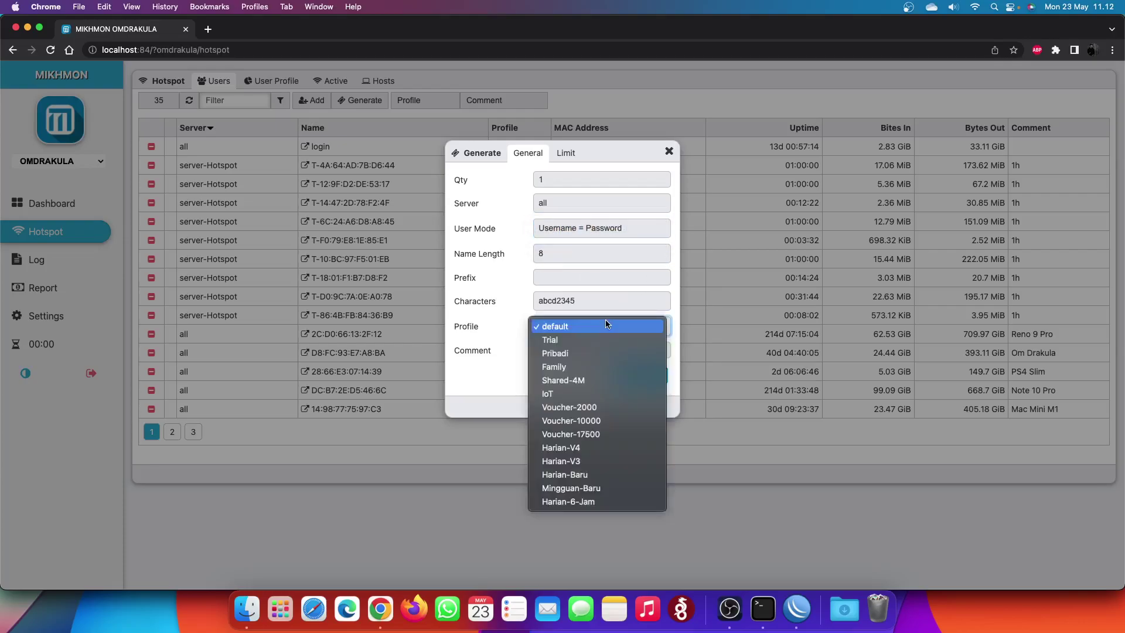
pyautogui.click(612, 488)
pyautogui.click(586, 179)
pyautogui.write('0')
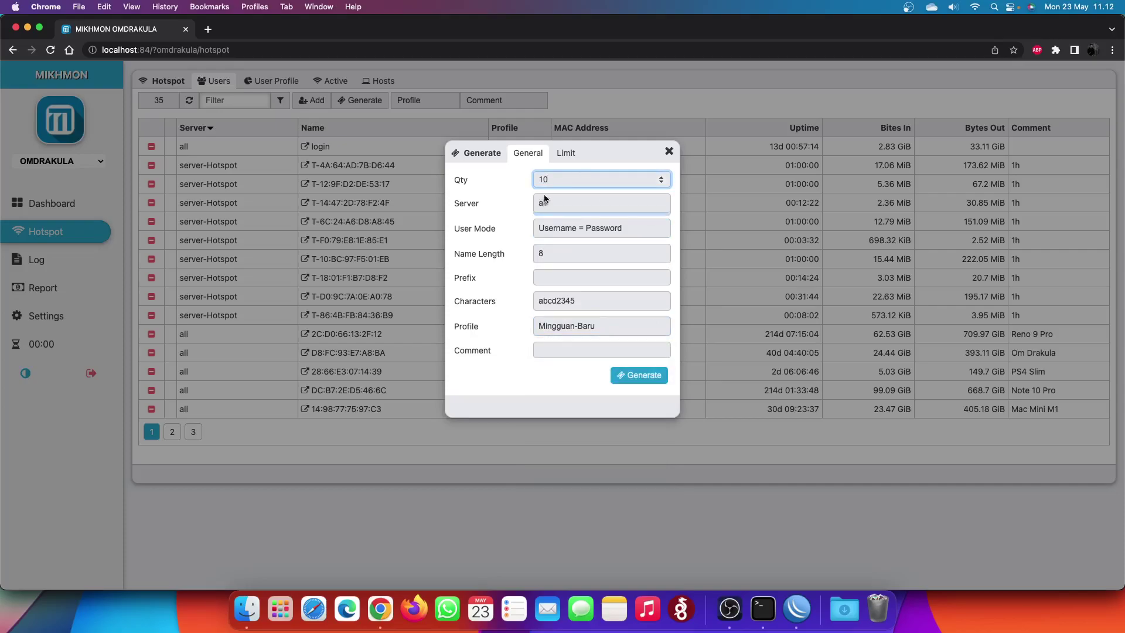
pyautogui.click(459, 182)
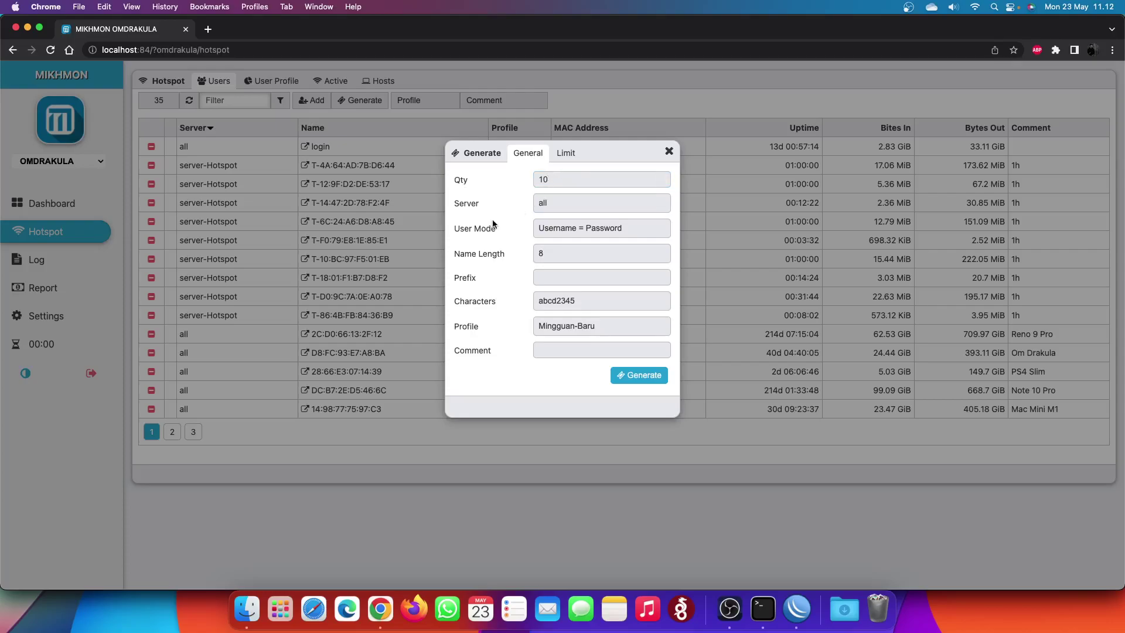
# - Confirm Username = Password with the abcd2345 character set, then generate and print the ten vouchers
pyautogui.click(570, 227)
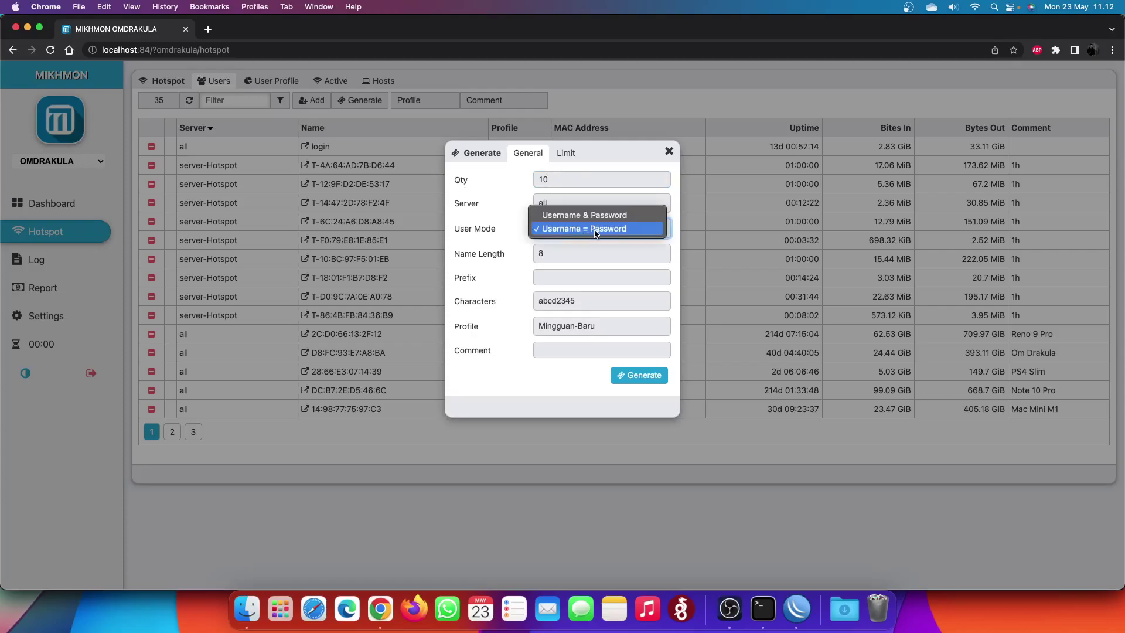
pyautogui.click(615, 234)
pyautogui.click(610, 232)
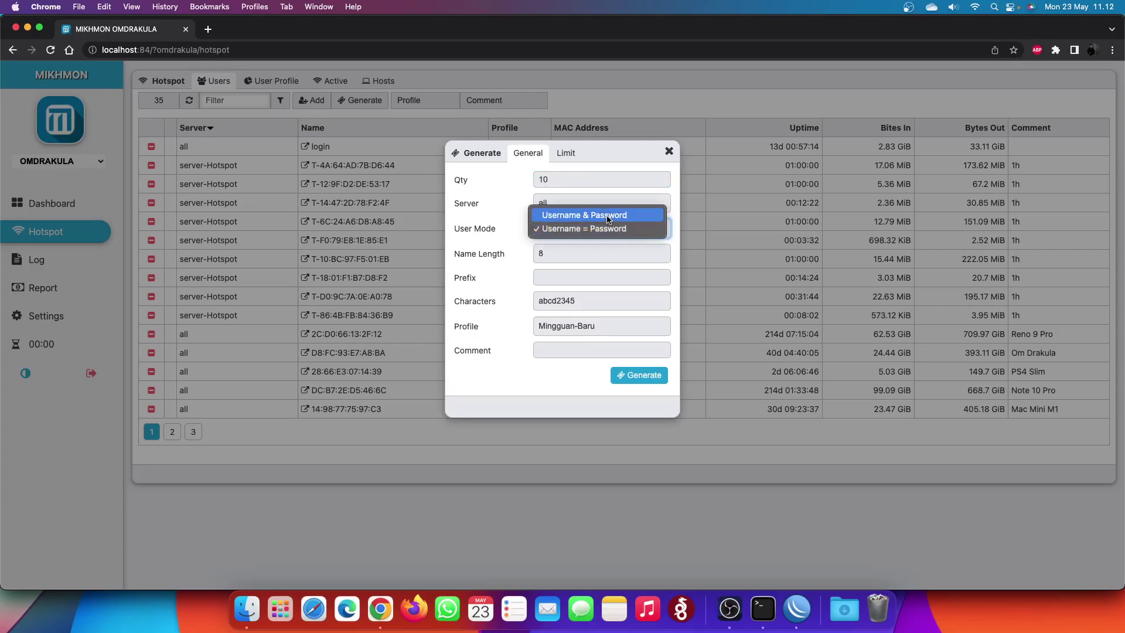
pyautogui.click(606, 215)
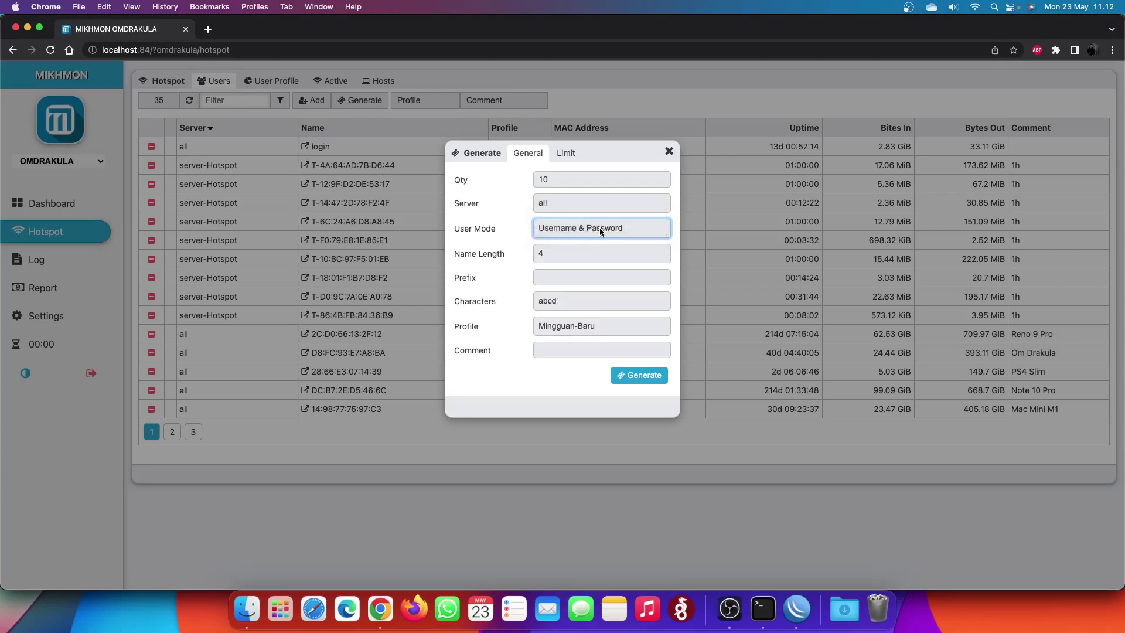
pyautogui.click(599, 227)
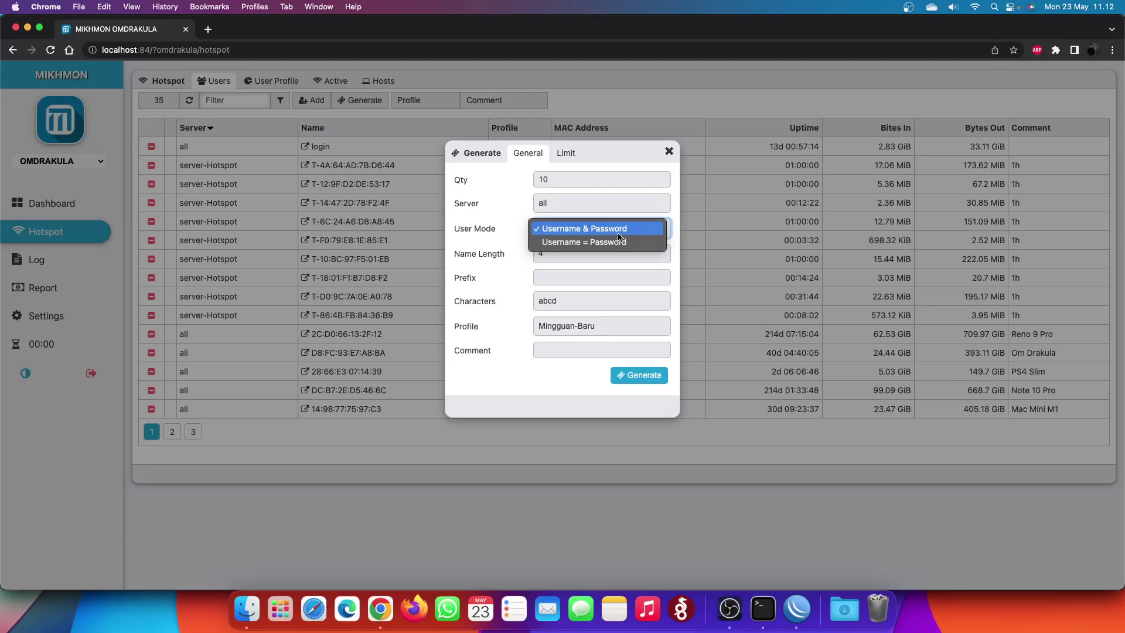
pyautogui.click(618, 240)
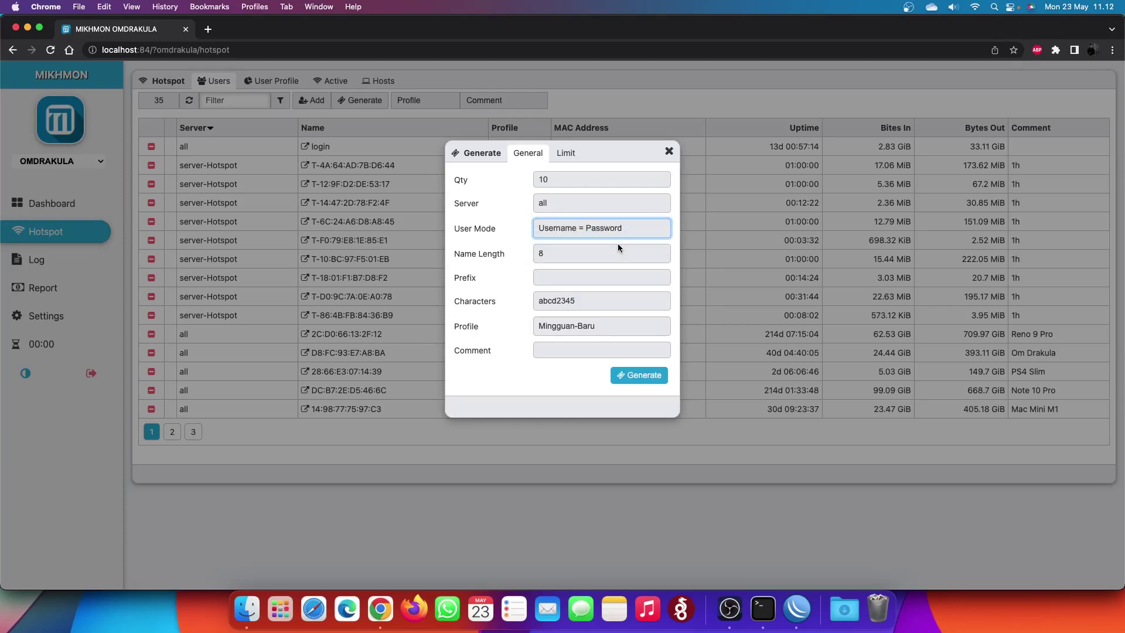
pyautogui.click(600, 305)
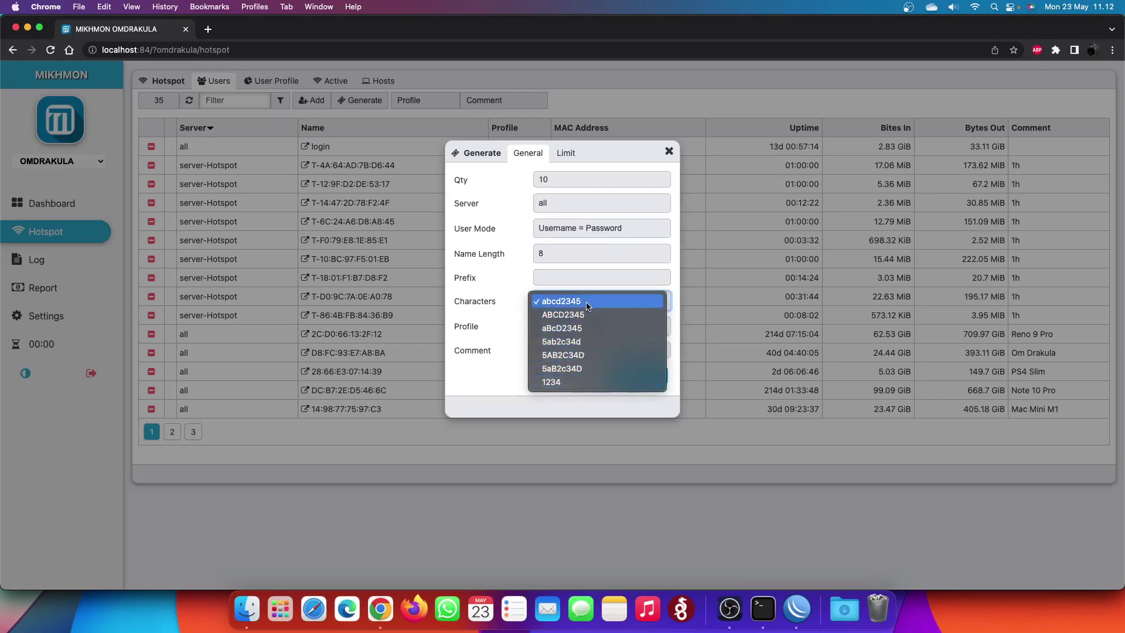
pyautogui.click(585, 306)
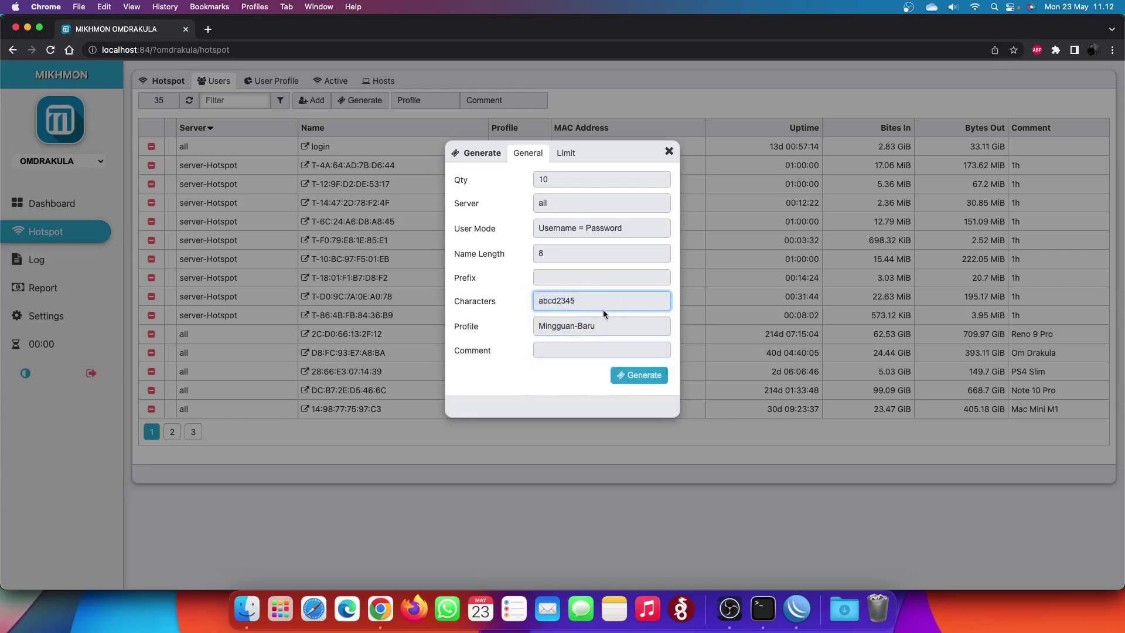
pyautogui.click(578, 350)
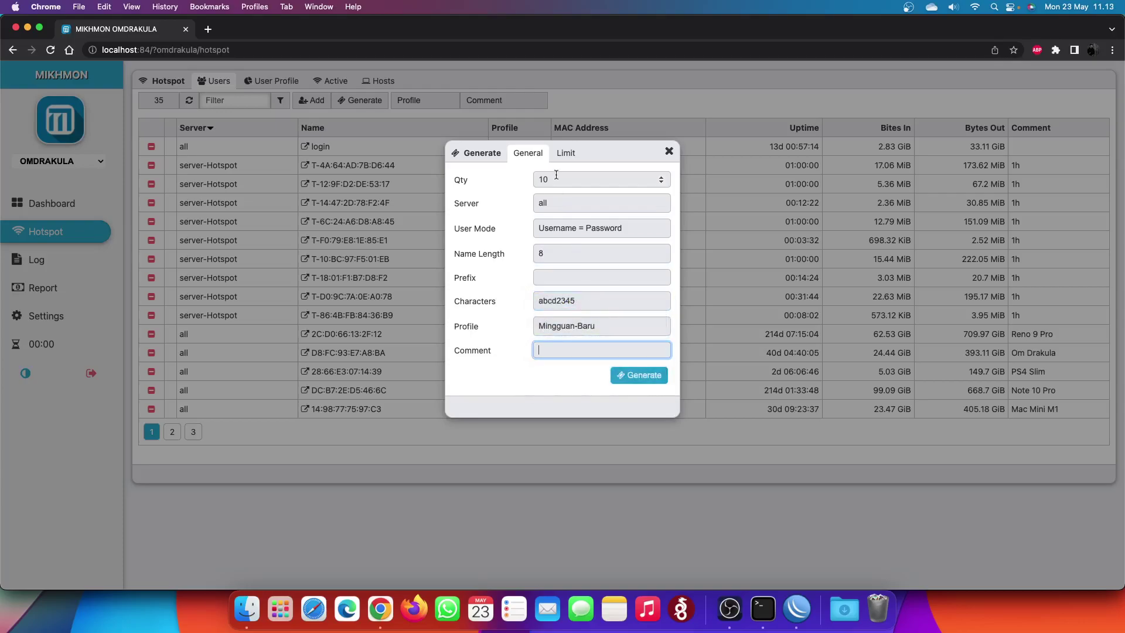
pyautogui.click(569, 280)
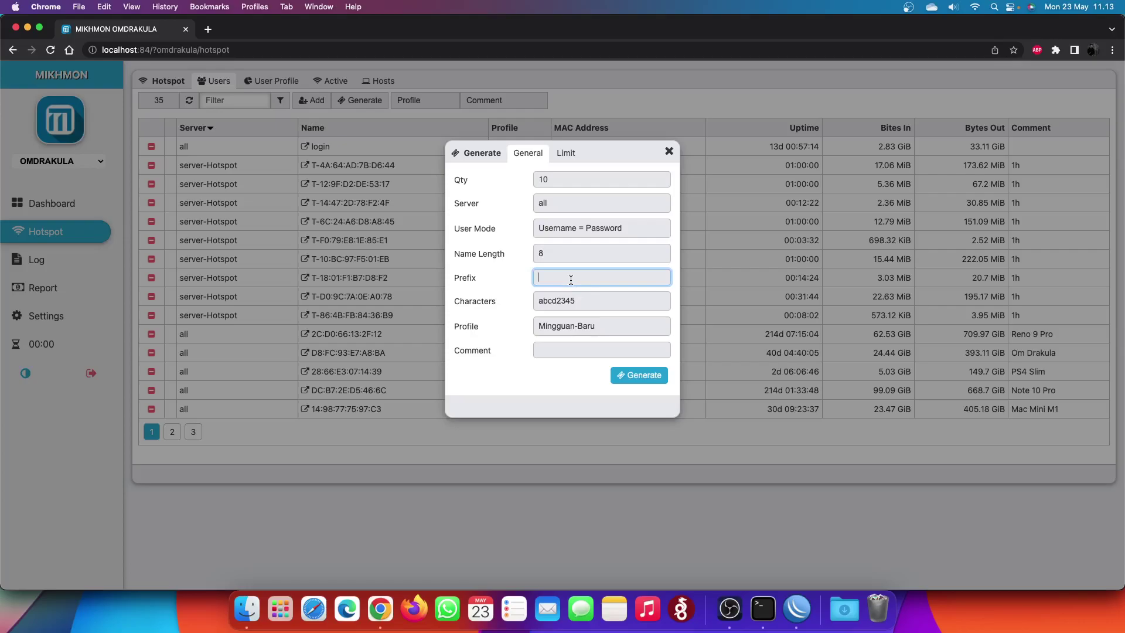
pyautogui.click(656, 378)
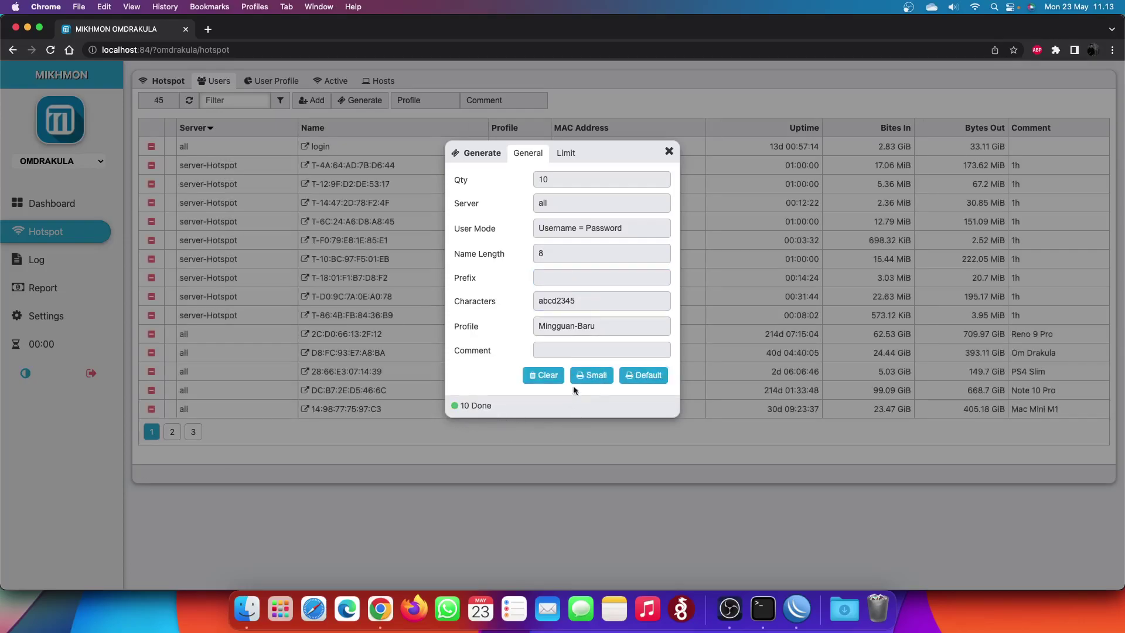
pyautogui.click(651, 378)
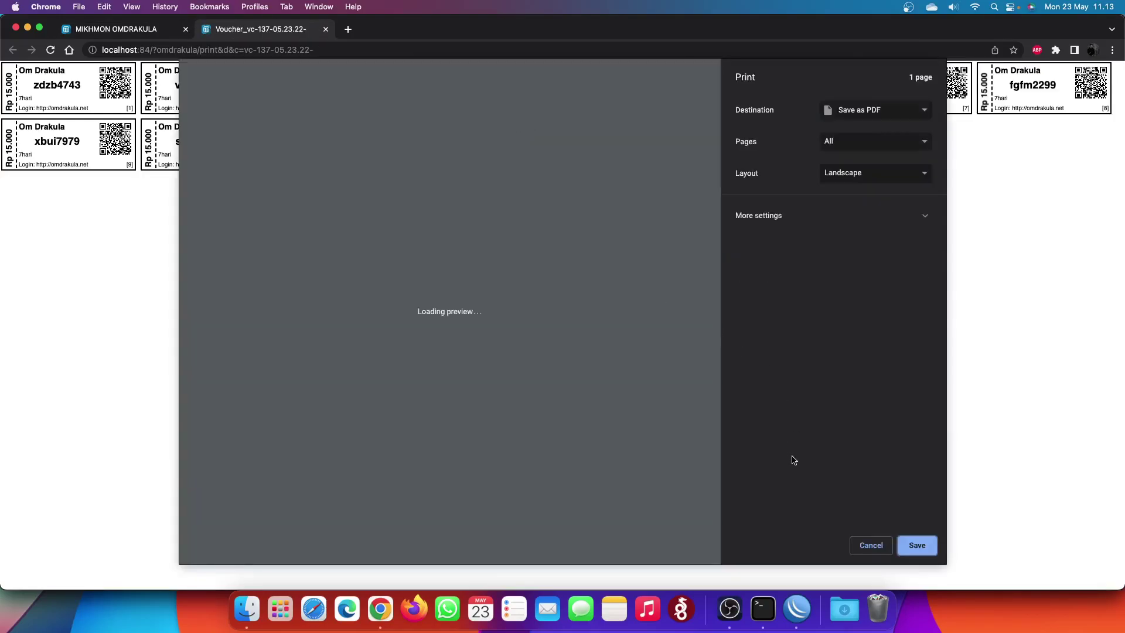
# - Cancel the print dialog and inspect the voucher codes on the sheet
pyautogui.click(873, 545)
pyautogui.doubleClick(341, 86)
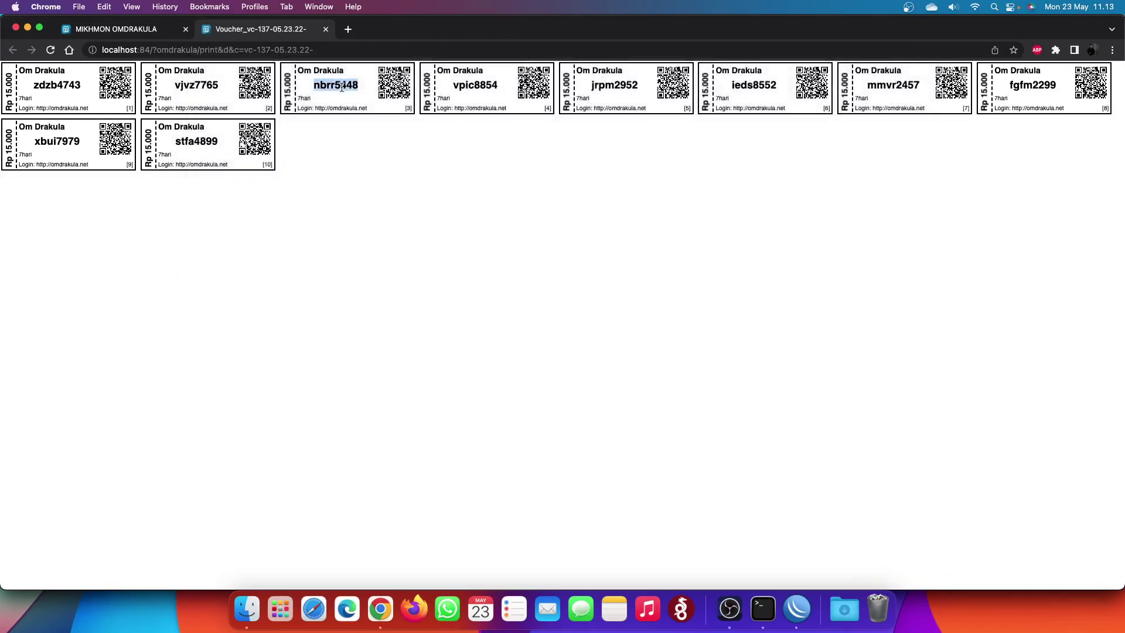
pyautogui.doubleClick(216, 88)
pyautogui.doubleClick(338, 85)
pyautogui.click(484, 84)
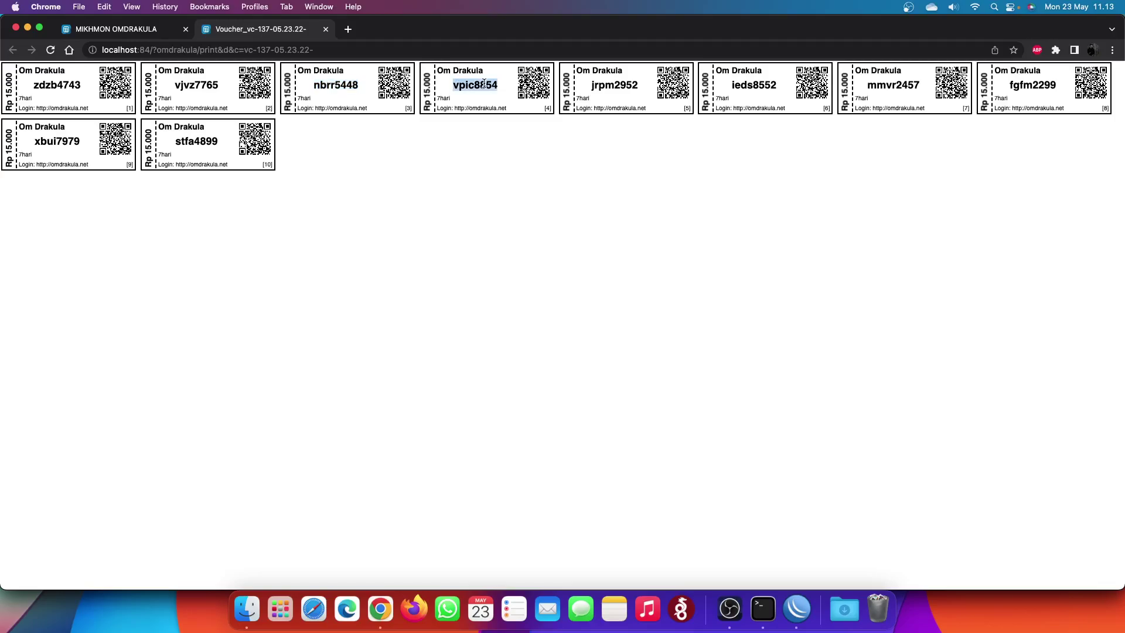
# - Back in Mikhmon, set the generator's User Mode to Username & Password
pyautogui.click(137, 29)
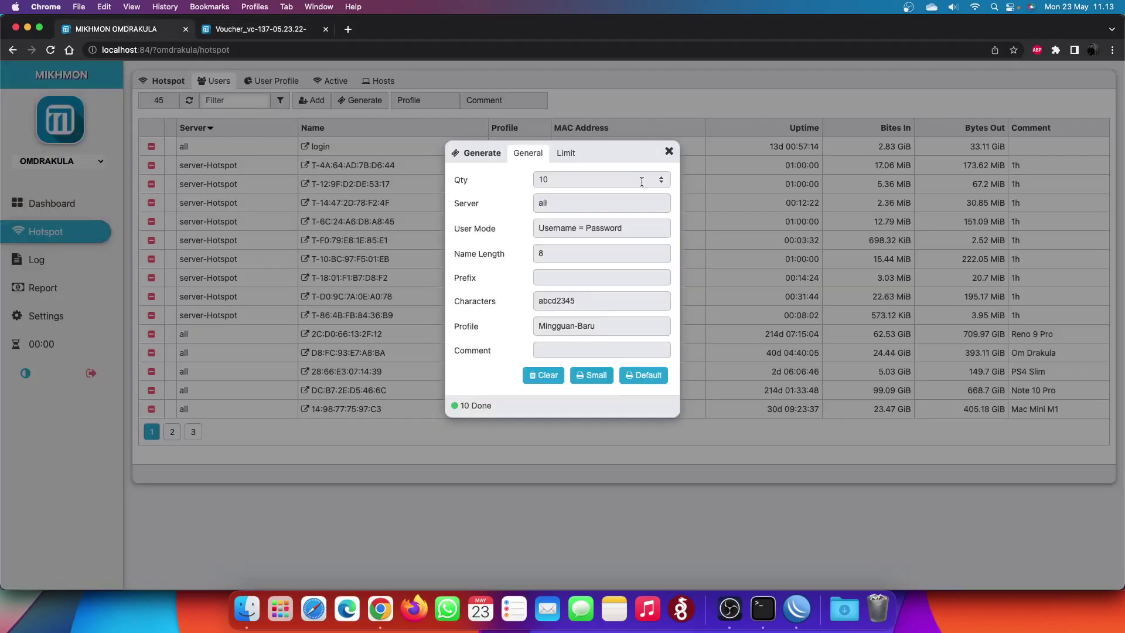
pyautogui.click(633, 228)
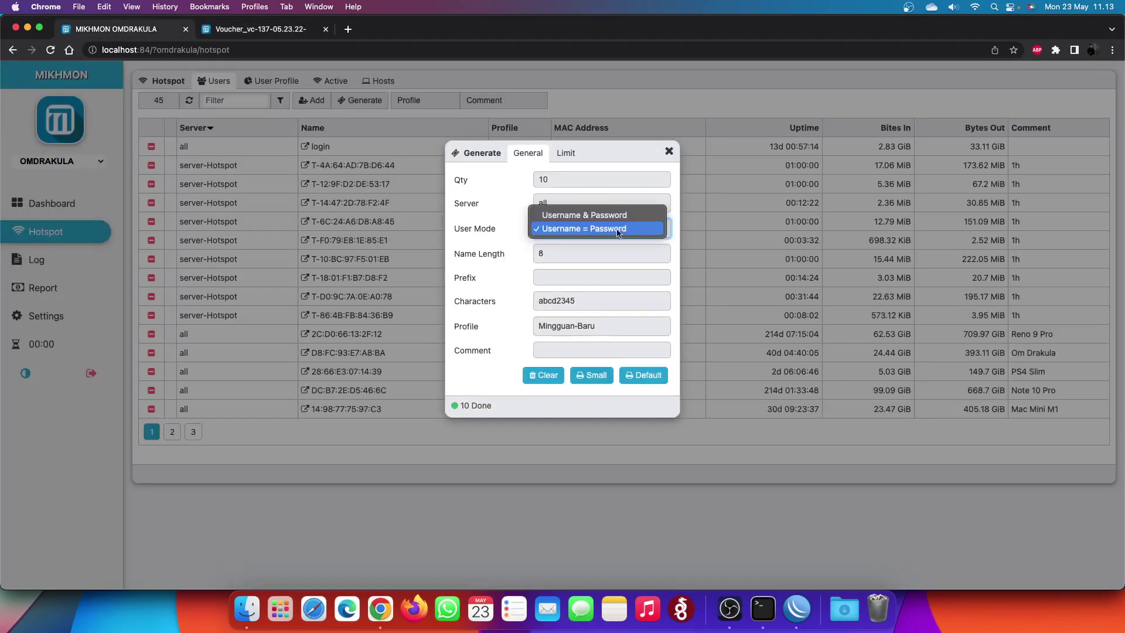
pyautogui.click(611, 215)
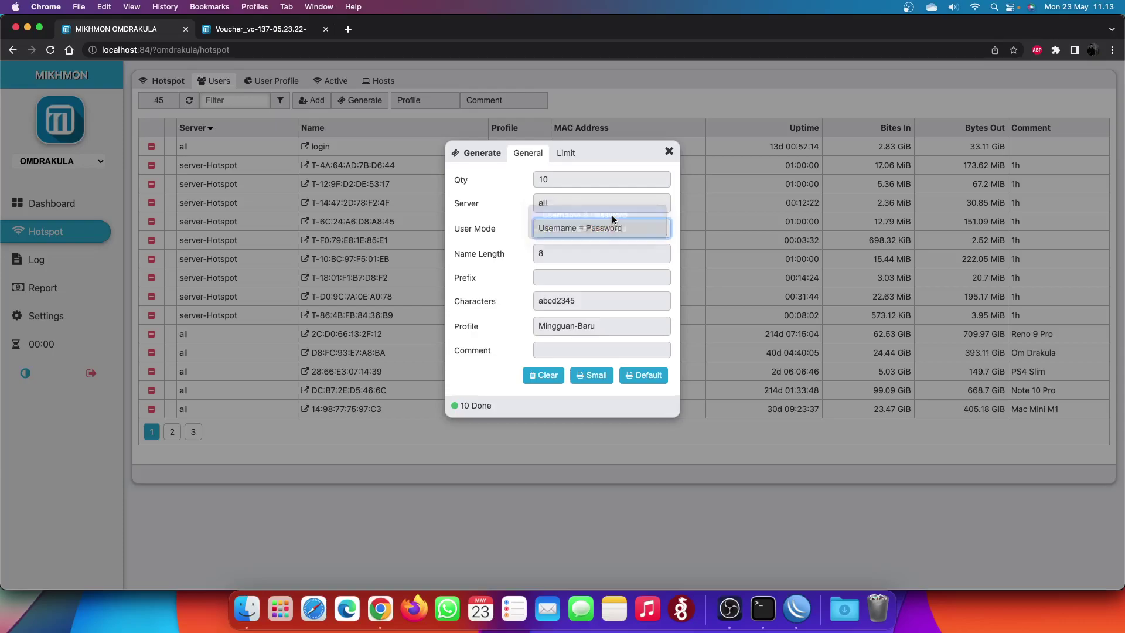
# - Generate ten Mingguan-Baru username-and-password vouchers and open their print sheet without printing
pyautogui.click(539, 375)
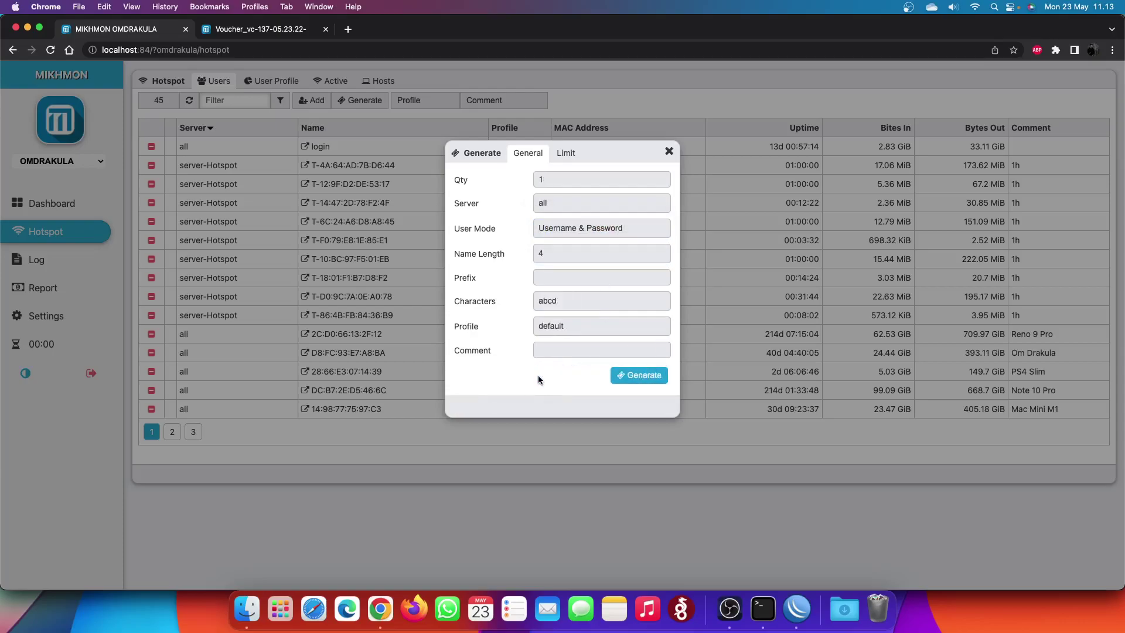
pyautogui.click(577, 178)
pyautogui.write('0')
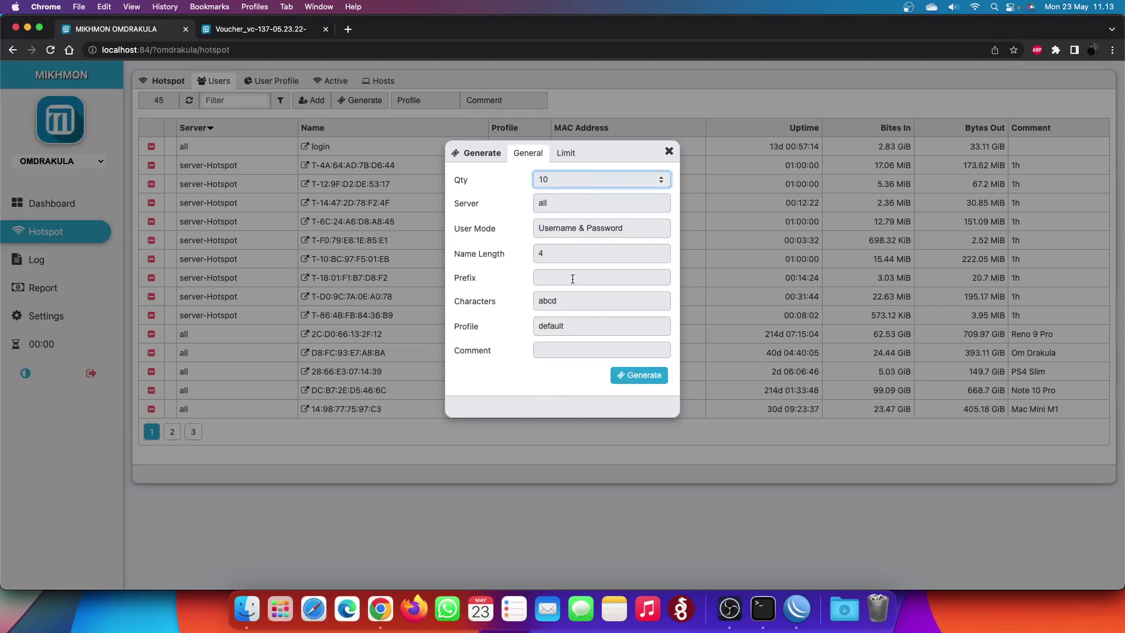
pyautogui.click(561, 325)
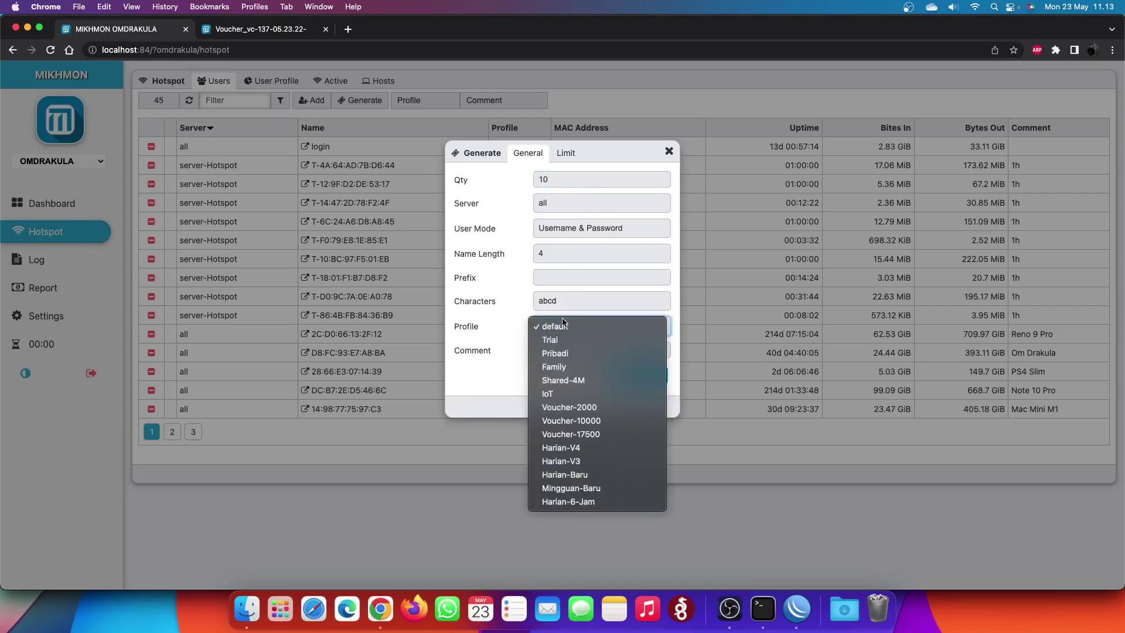
pyautogui.click(600, 490)
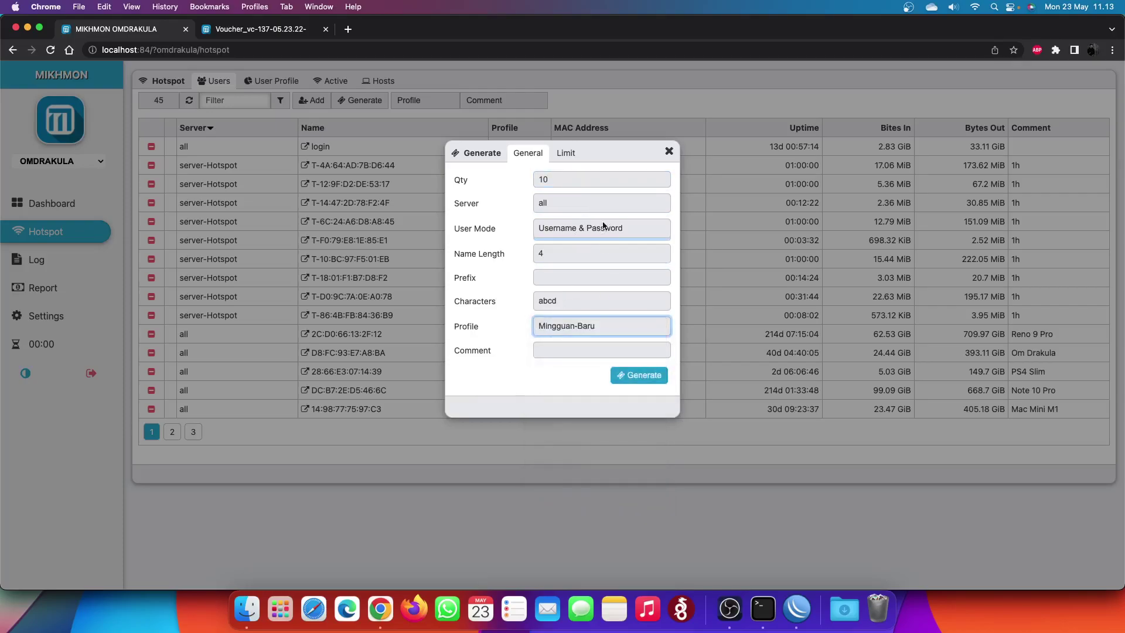
pyautogui.click(613, 237)
pyautogui.click(628, 279)
pyautogui.click(638, 375)
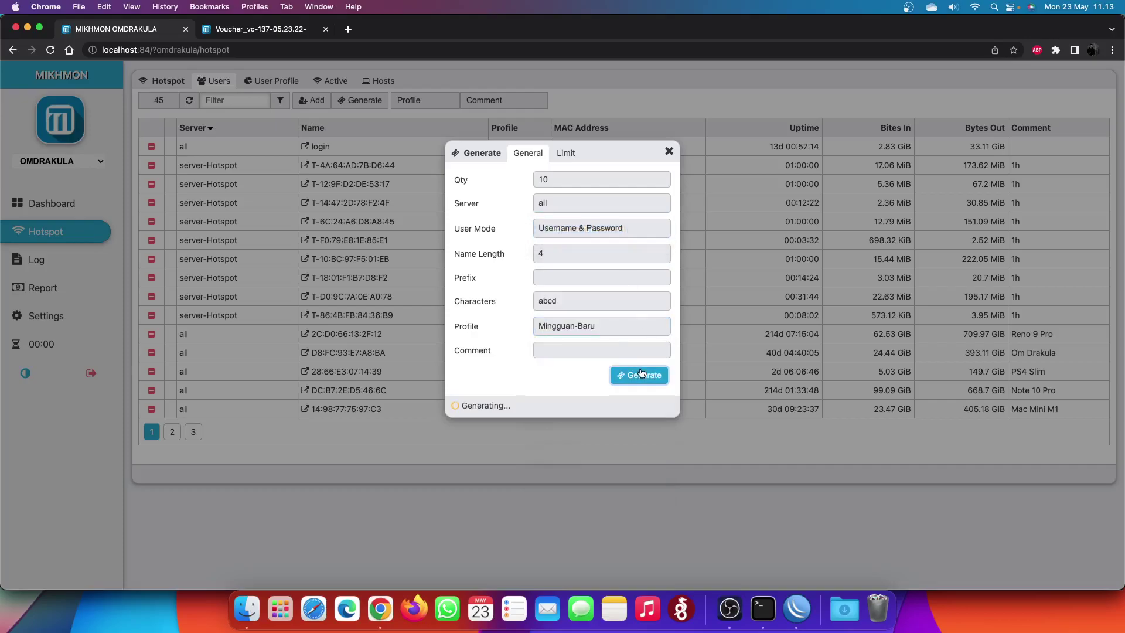
pyautogui.click(646, 375)
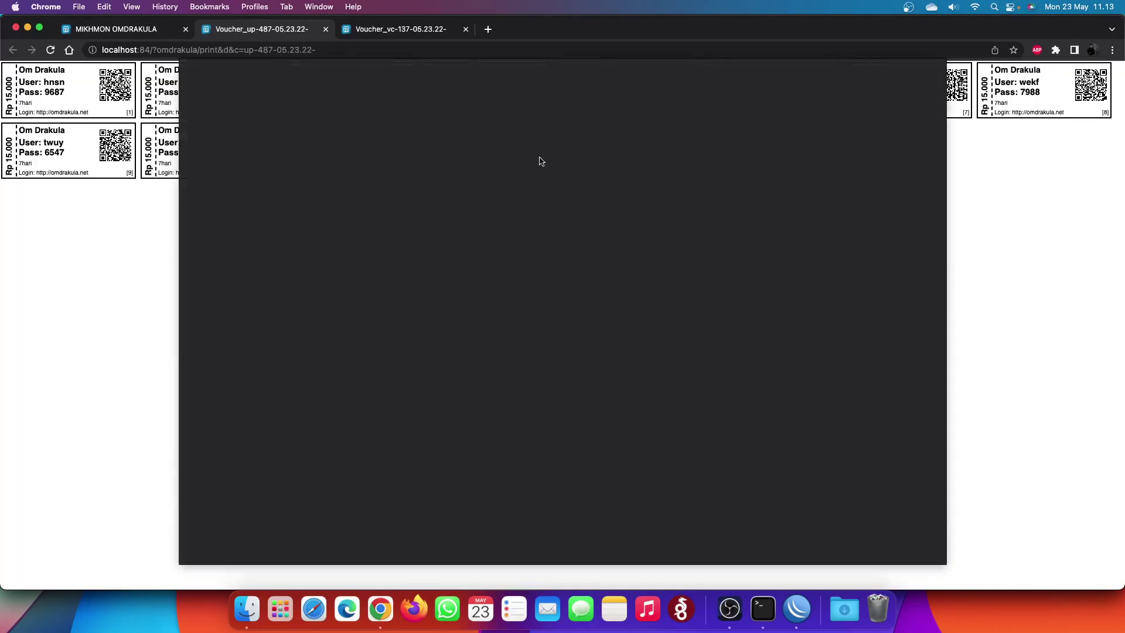
pyautogui.click(887, 550)
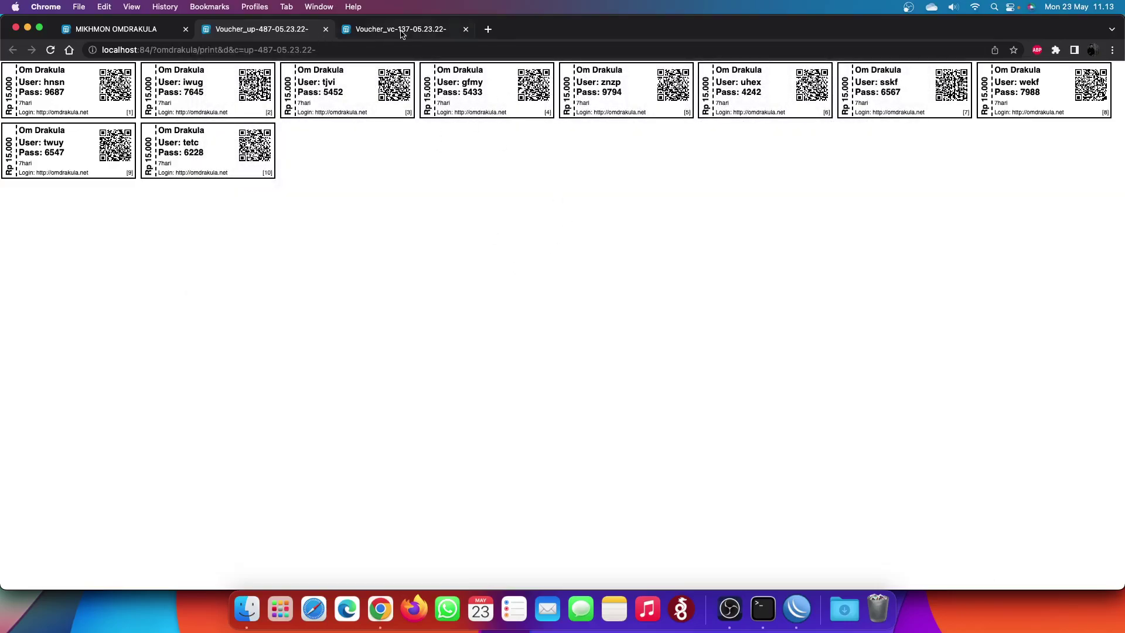
# - Compare the up-487 and vc-137 voucher sheets, then close the generator in Mikhmon
pyautogui.hotkey('ctrl', 'Tab')
pyautogui.click(299, 29)
pyautogui.click(381, 28)
pyautogui.click(301, 28)
pyautogui.click(364, 29)
pyautogui.click(282, 32)
pyautogui.click(160, 34)
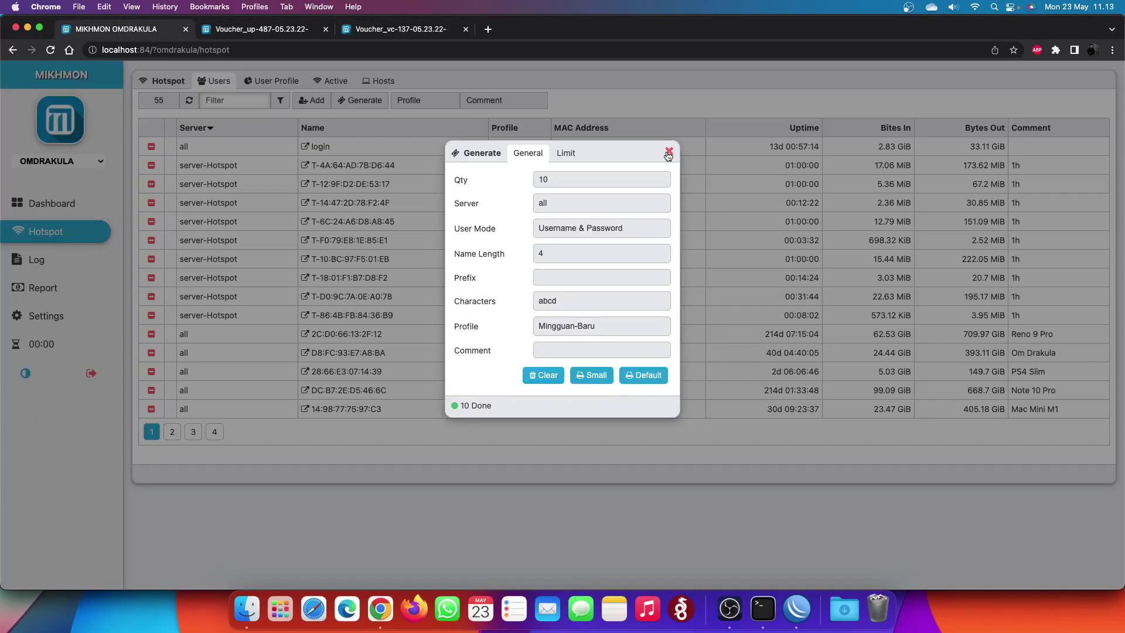
pyautogui.click(668, 151)
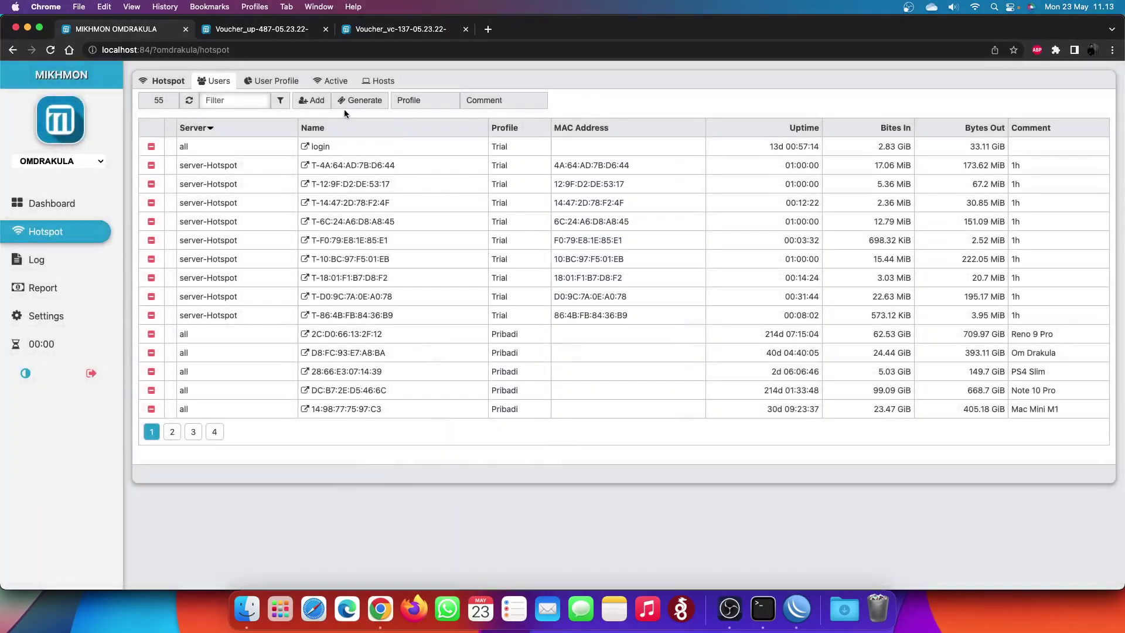
pyautogui.click(362, 100)
# - Set the generator to 10 Harian-6-Jam users in Username = Password mode
pyautogui.click(601, 254)
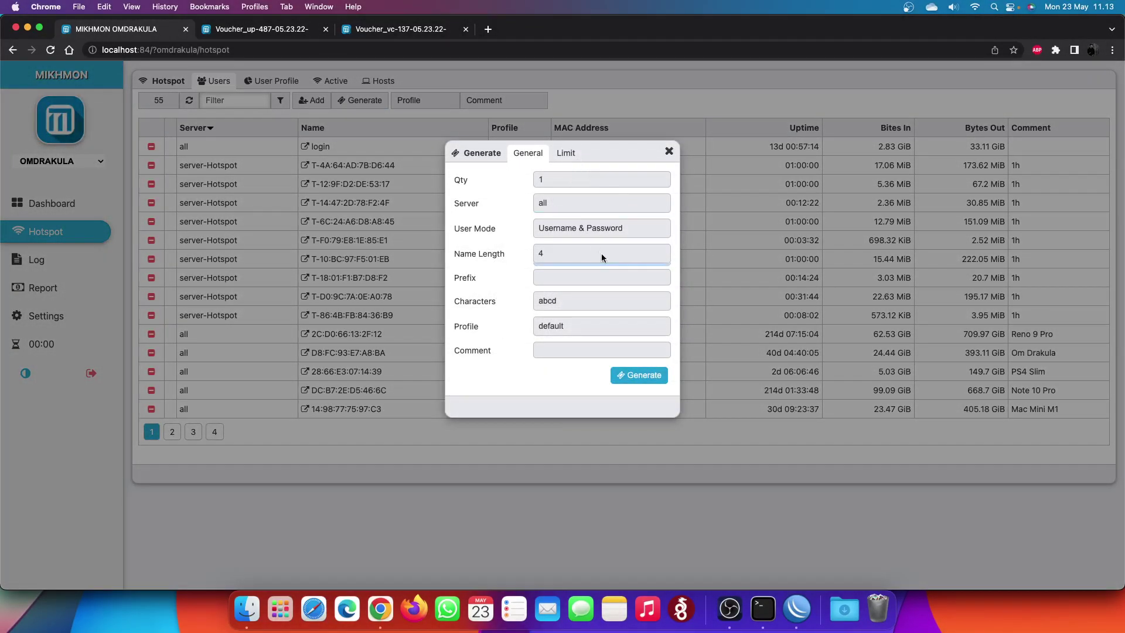
pyautogui.click(587, 325)
pyautogui.click(610, 502)
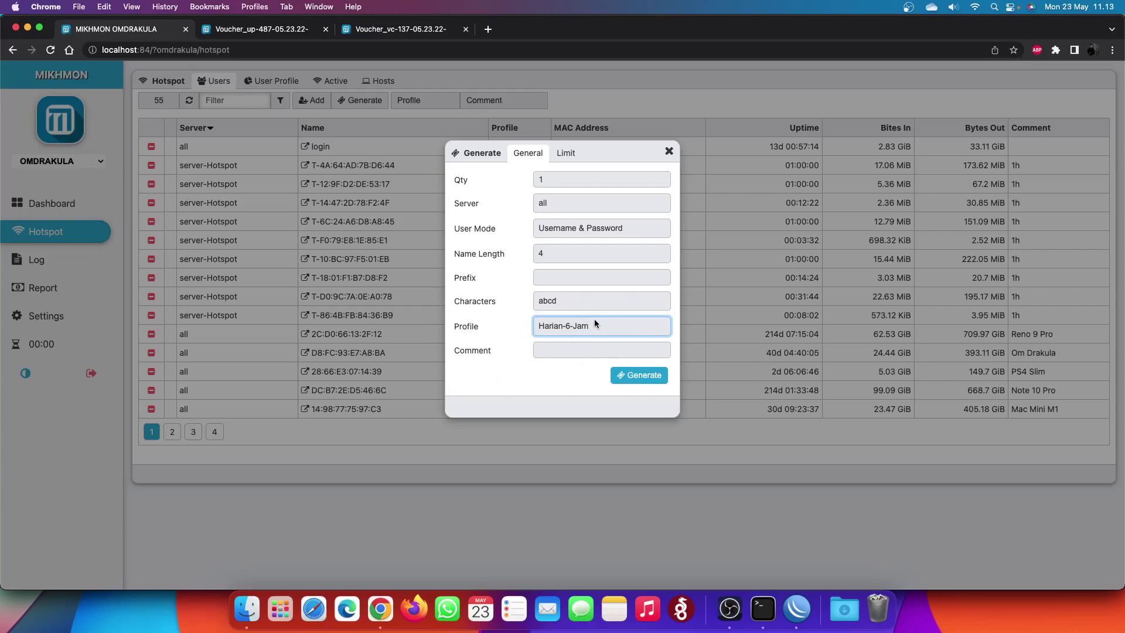
pyautogui.click(574, 181)
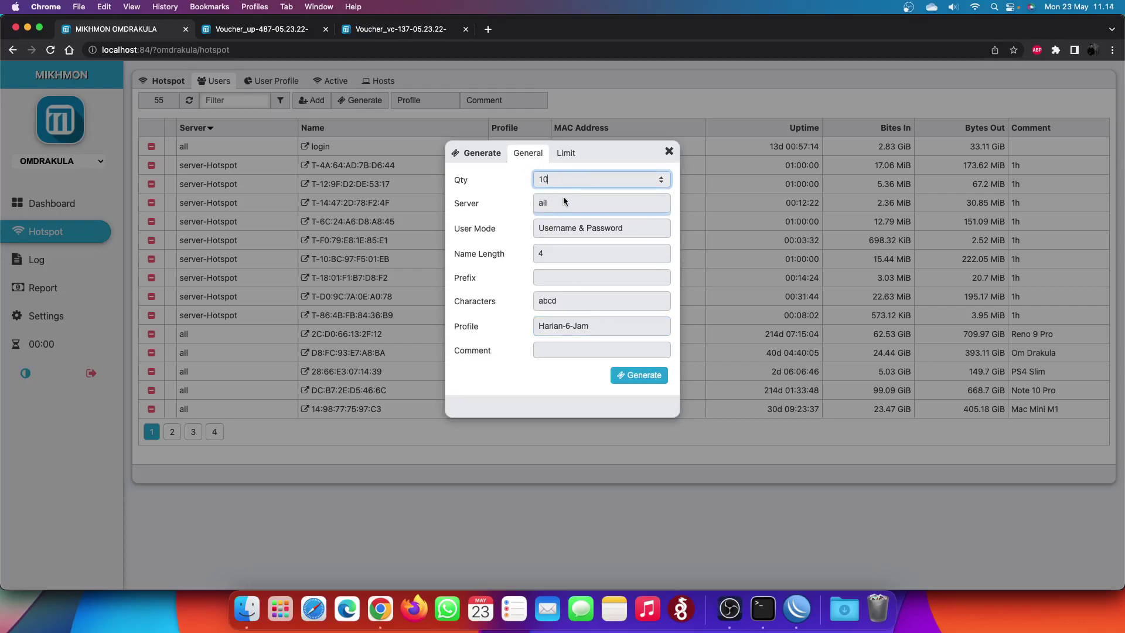
pyautogui.click(562, 229)
pyautogui.click(566, 242)
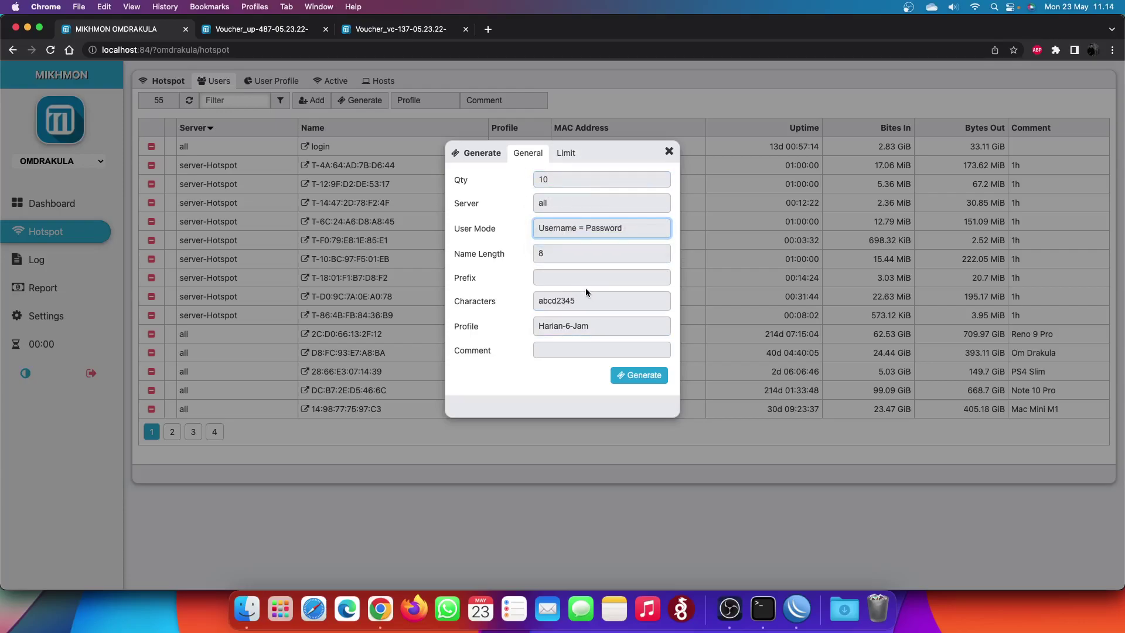
# - Add a 6h time limit, generate the users, and print their vouchers
pyautogui.click(564, 157)
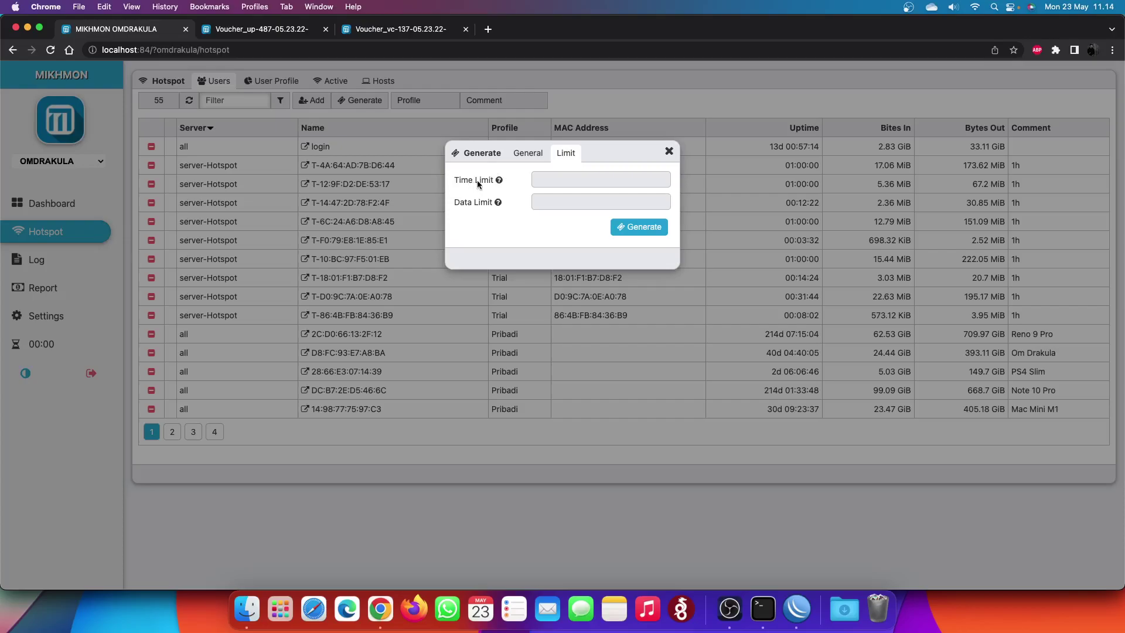
pyautogui.click(583, 182)
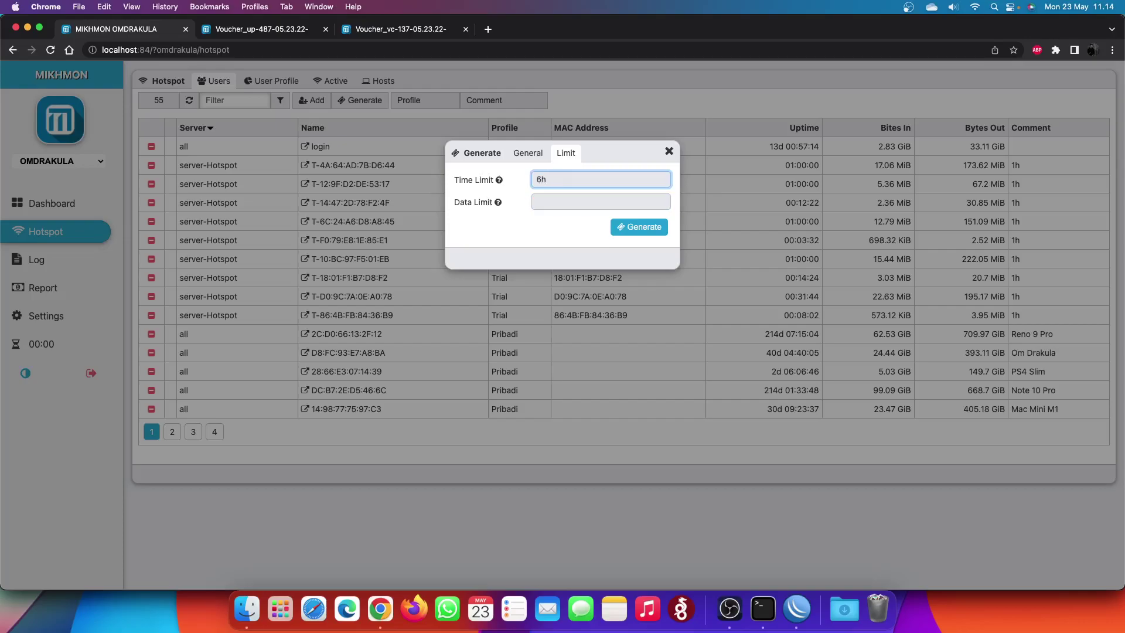
pyautogui.click(645, 232)
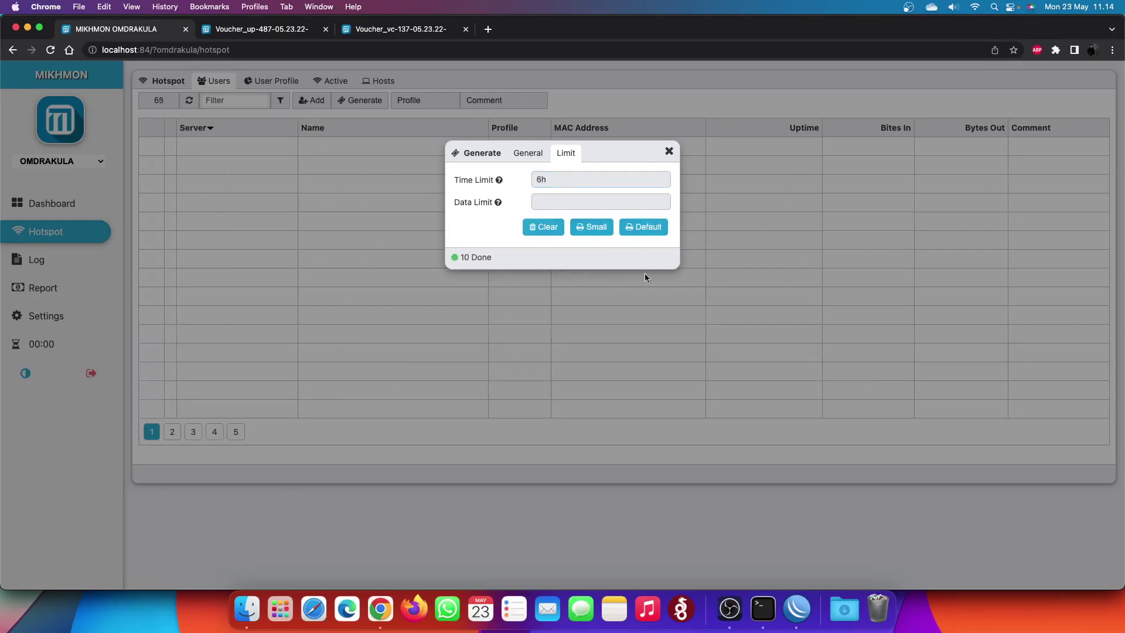
pyautogui.click(645, 227)
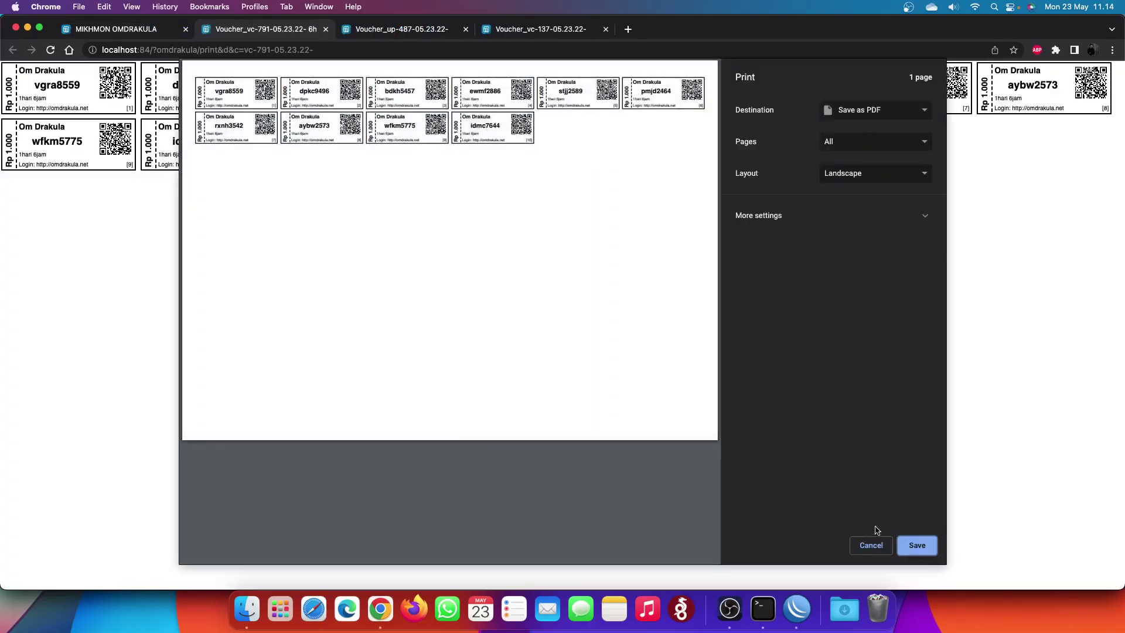
# - Cancel printing the 6h voucher sheet, view the up-487 sheet, and close the generator in Mikhmon
pyautogui.click(879, 545)
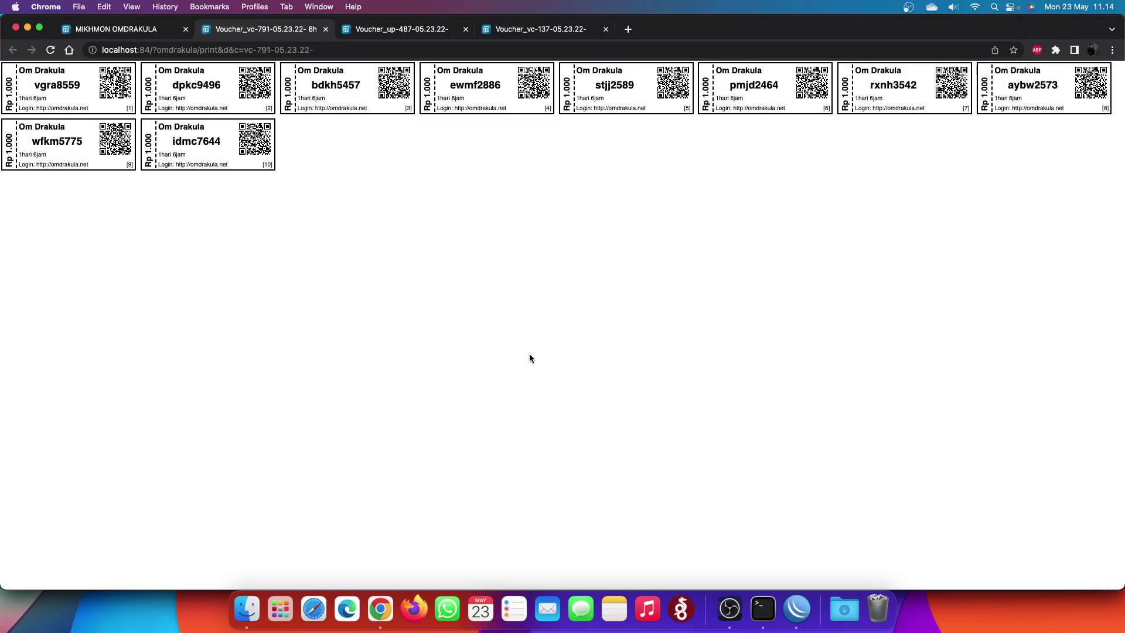
pyautogui.click(388, 36)
pyautogui.press('super+1')
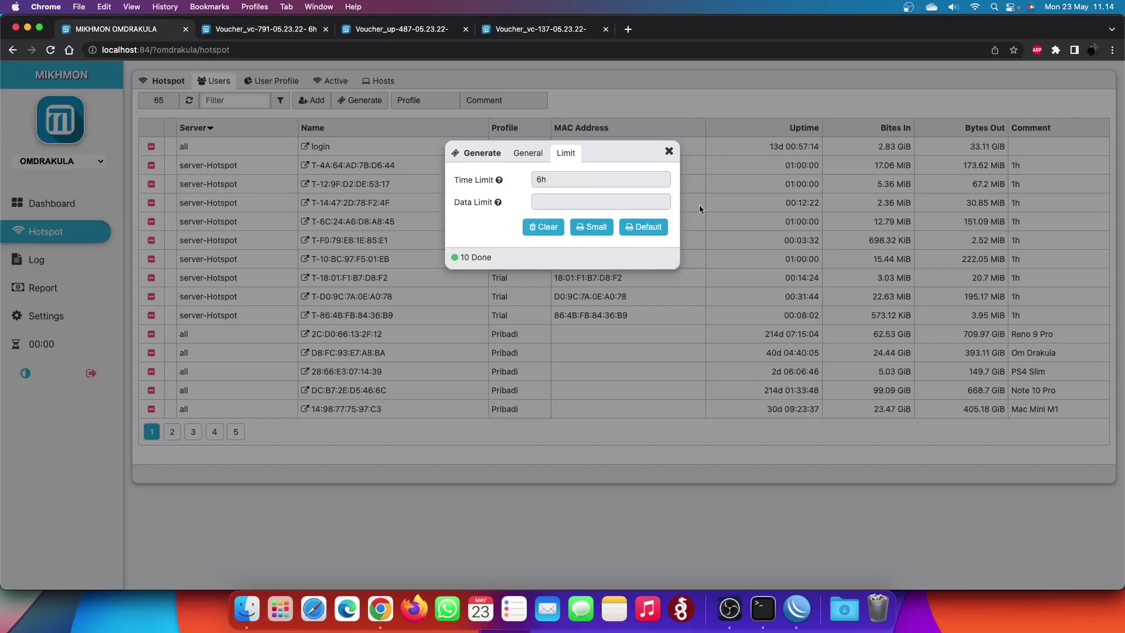
pyautogui.click(669, 152)
# - Generate 10 Harian-Baru users with separate usernames and passwords and send them to print
pyautogui.click(375, 101)
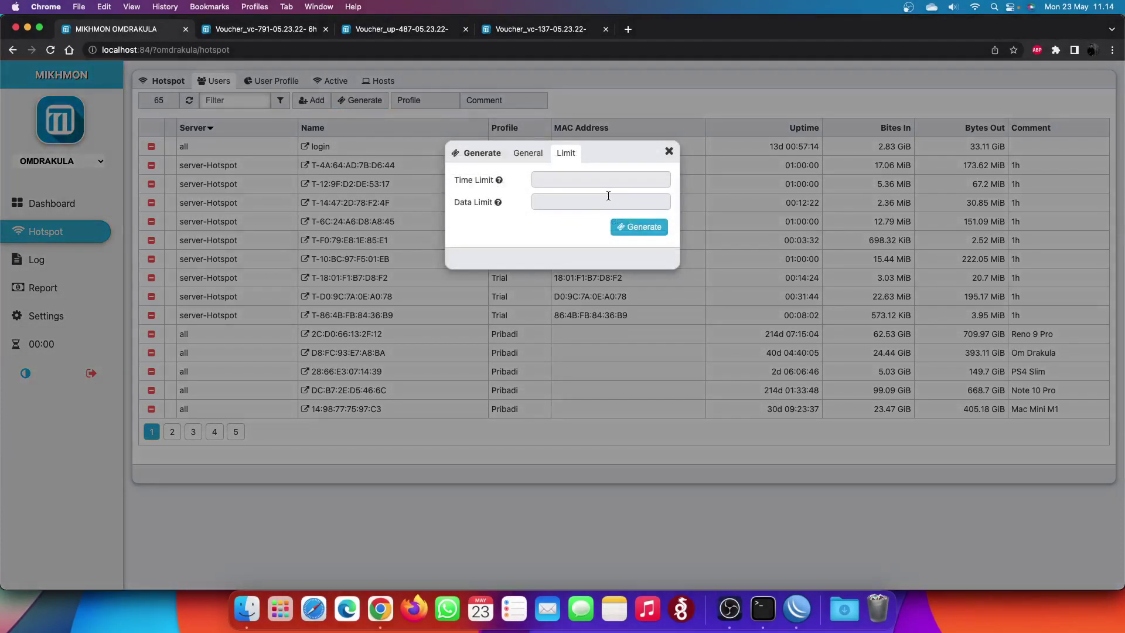
pyautogui.click(526, 153)
pyautogui.click(577, 324)
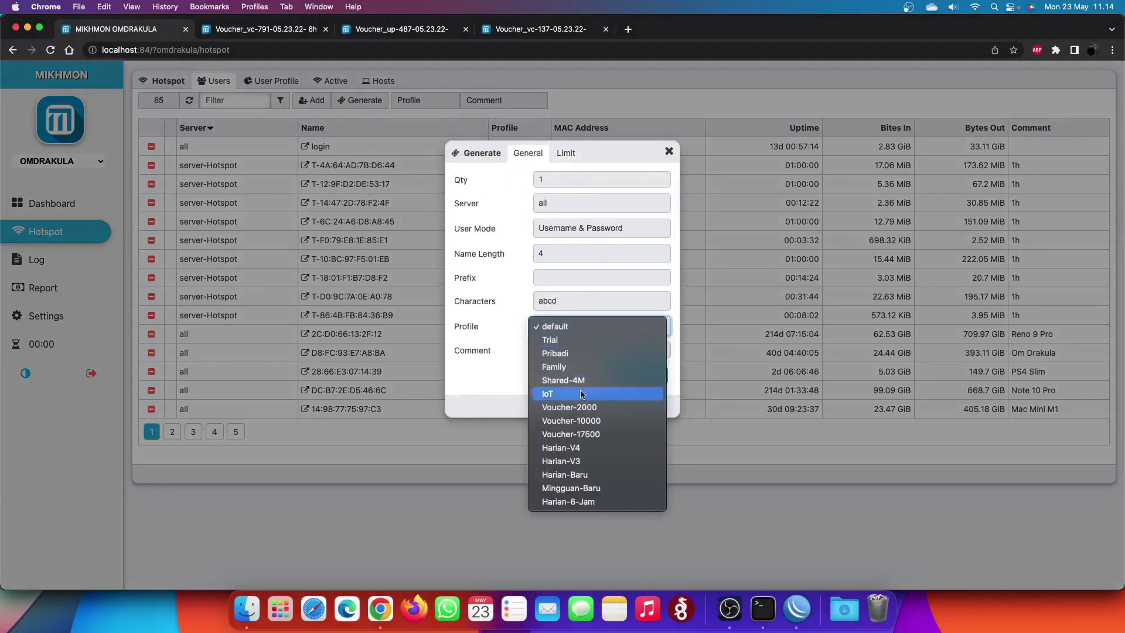
pyautogui.click(580, 475)
pyautogui.click(566, 178)
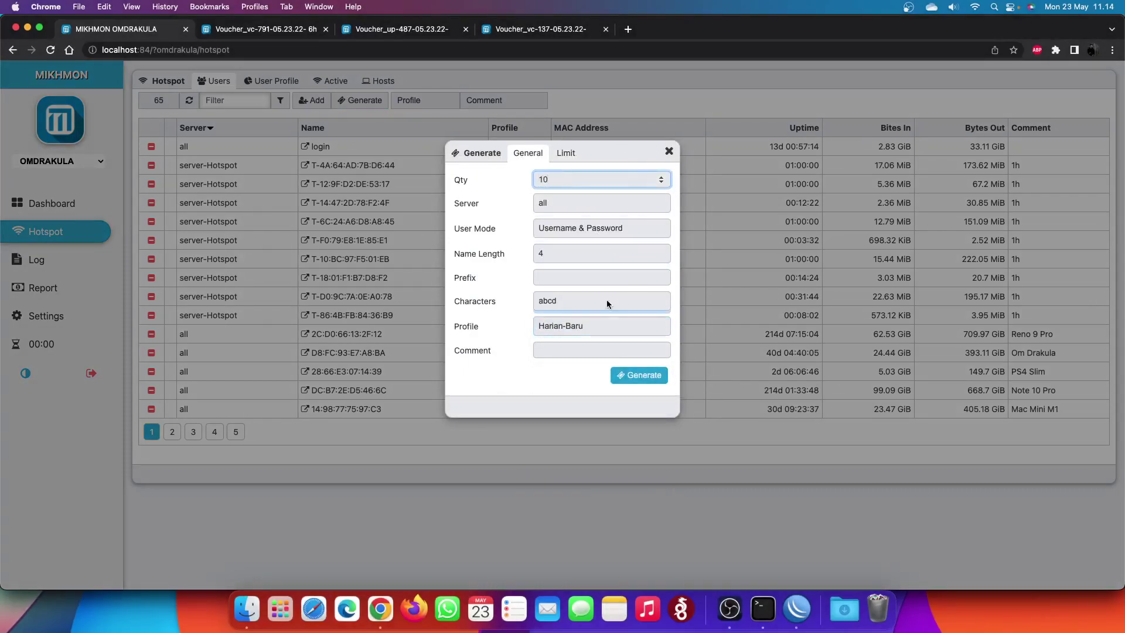
pyautogui.click(655, 380)
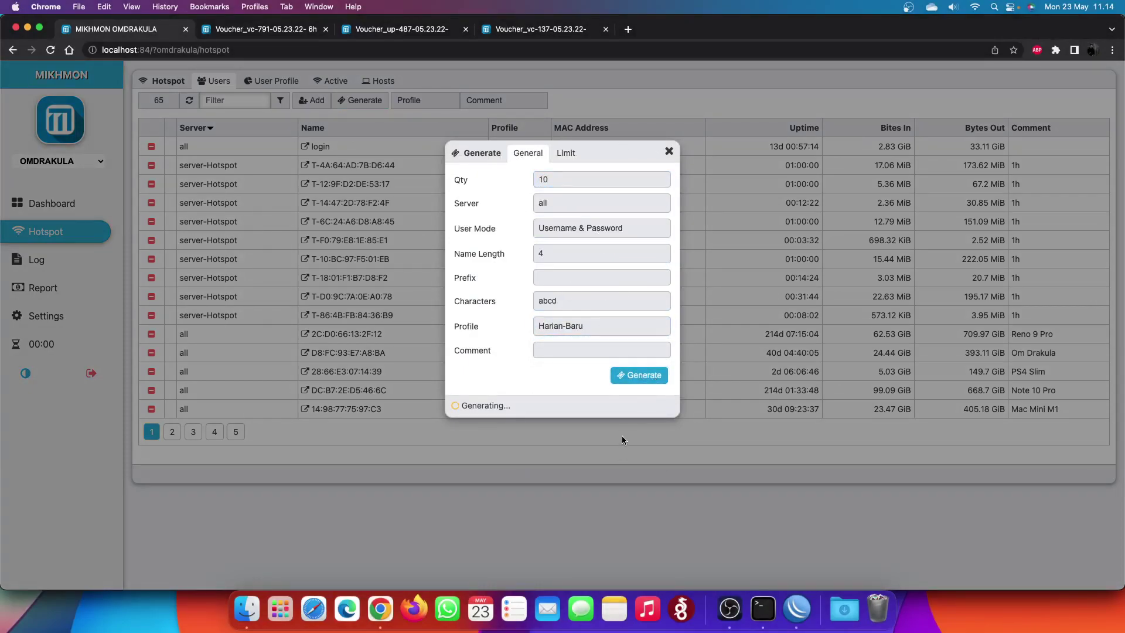
pyautogui.click(646, 381)
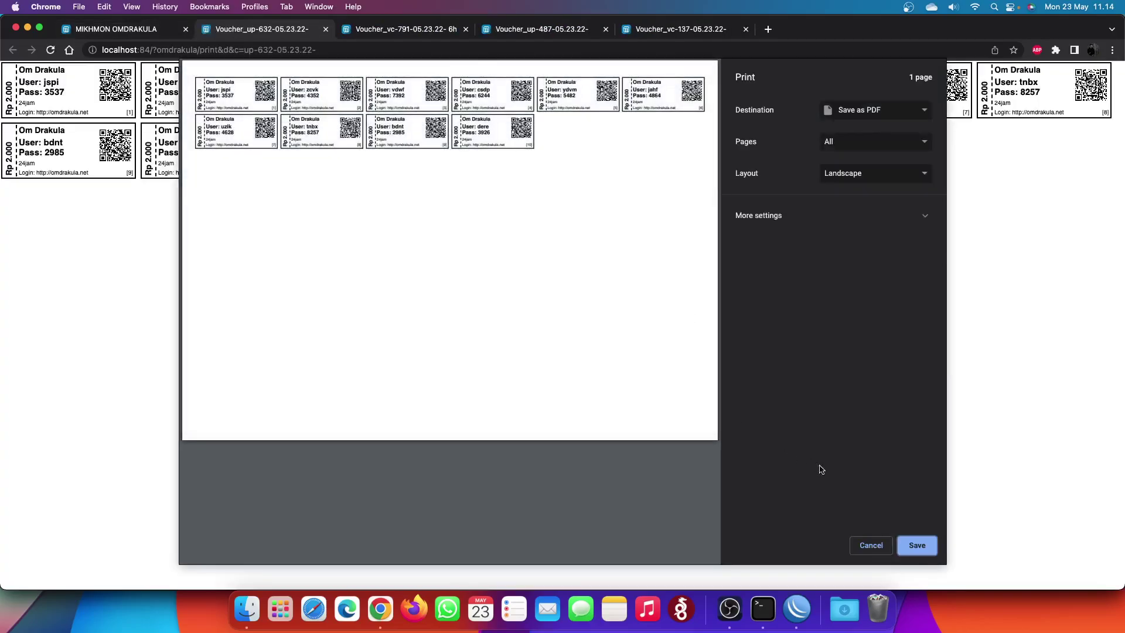
# - Cancel printing and compare the up-632 and vc-791 voucher sheets
pyautogui.click(871, 545)
pyautogui.click(407, 31)
pyautogui.click(304, 30)
pyautogui.click(404, 30)
pyautogui.click(303, 30)
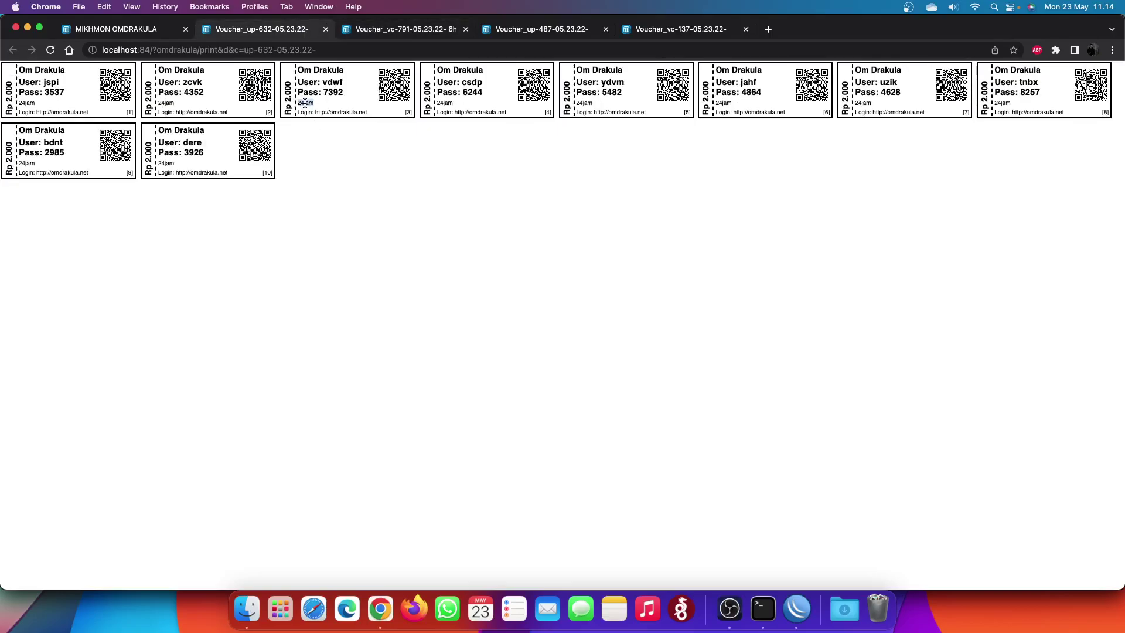
pyautogui.click(404, 30)
# - Clear the selected validity text on the voucher sheet and return to Mikhmon
pyautogui.click(299, 98)
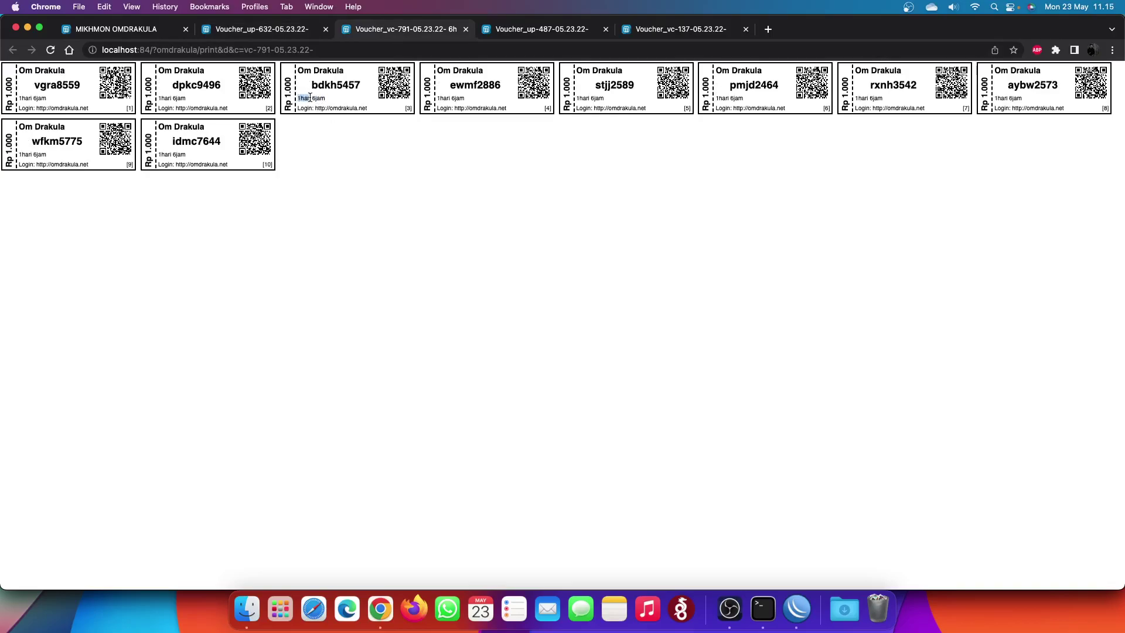
pyautogui.click(324, 100)
pyautogui.click(331, 104)
pyautogui.click(146, 31)
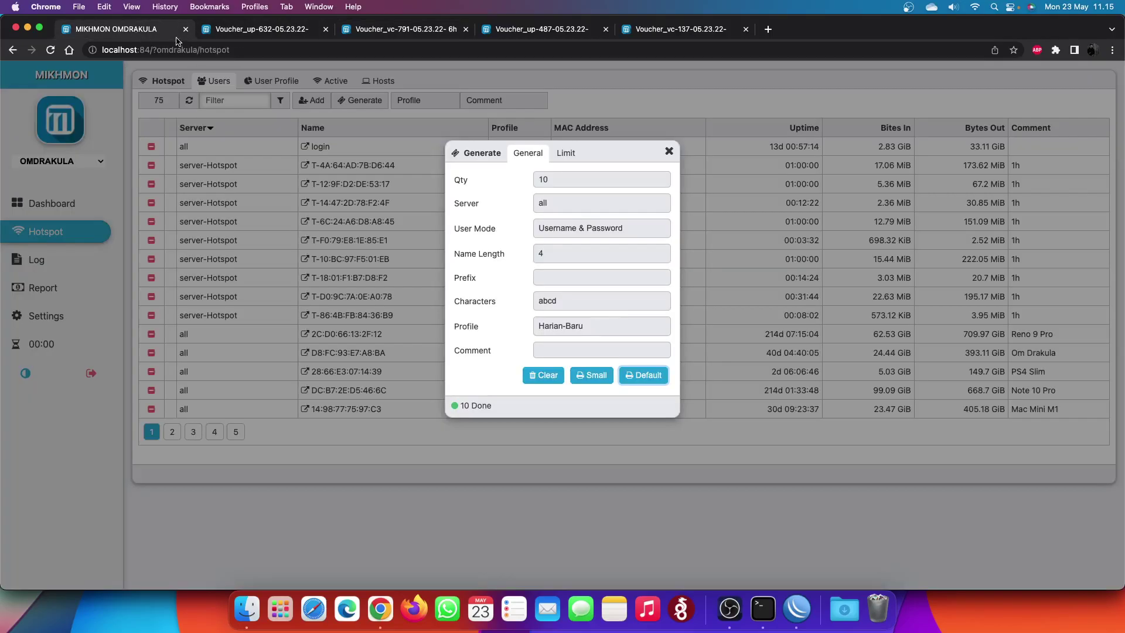
# - Check the Data Limit and Time Limit format help on the Limit tab, then close the generator
pyautogui.click(566, 153)
pyautogui.click(558, 202)
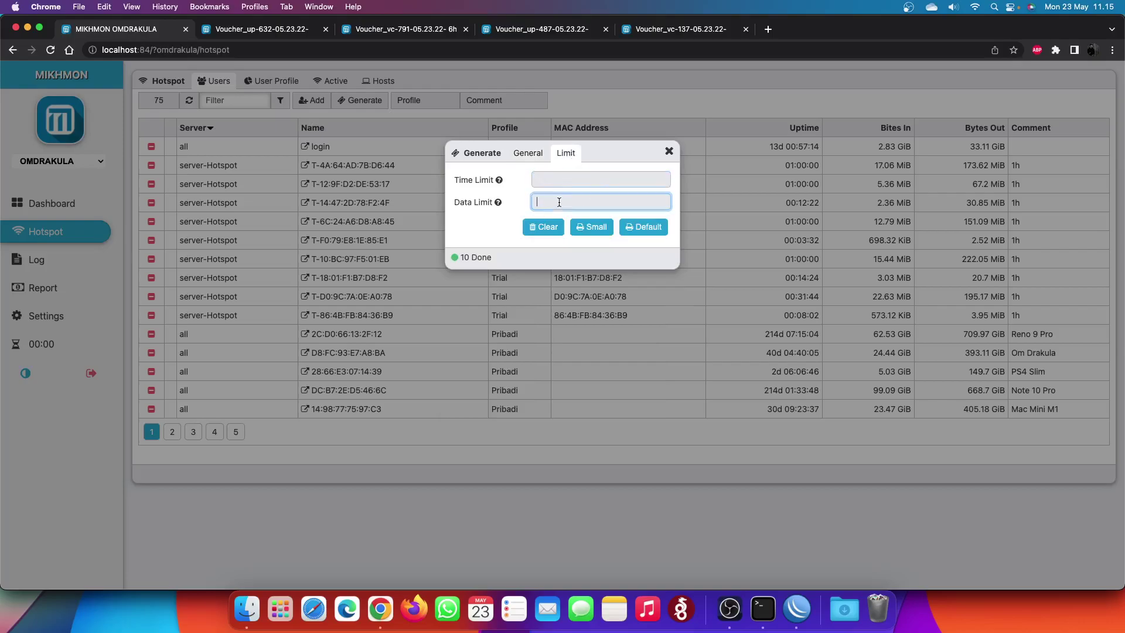
pyautogui.click(499, 203)
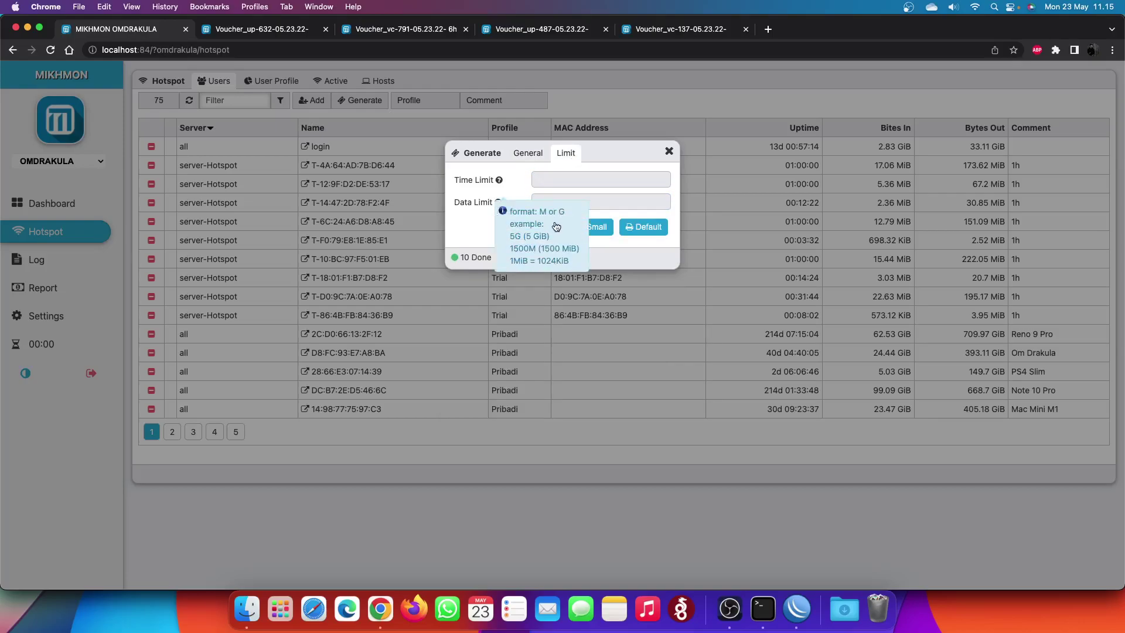
pyautogui.click(498, 182)
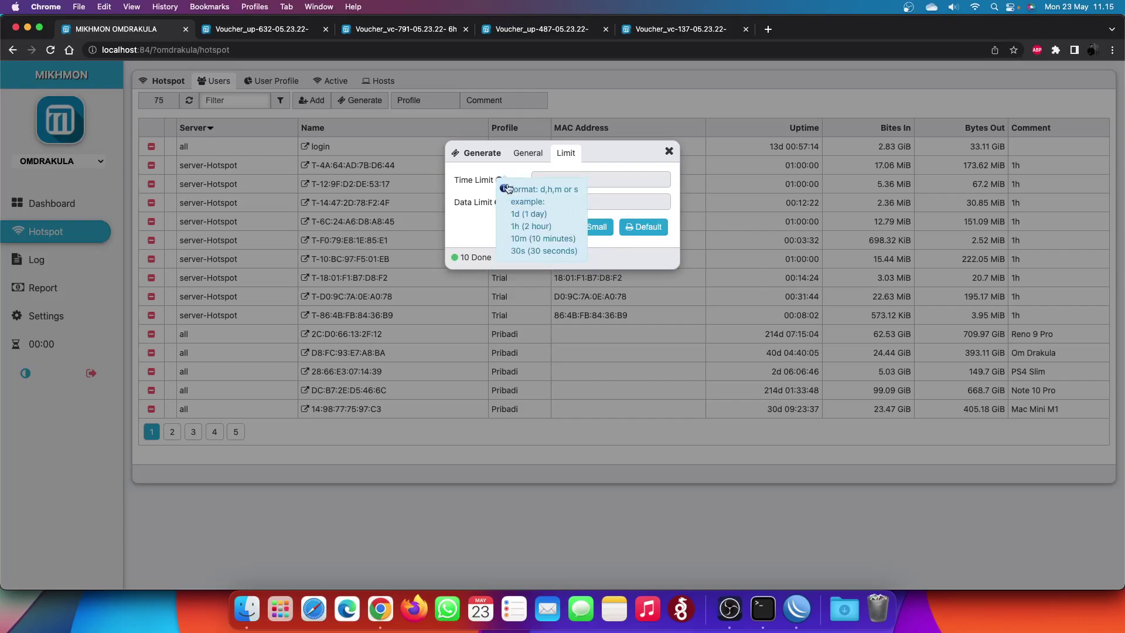
pyautogui.click(668, 152)
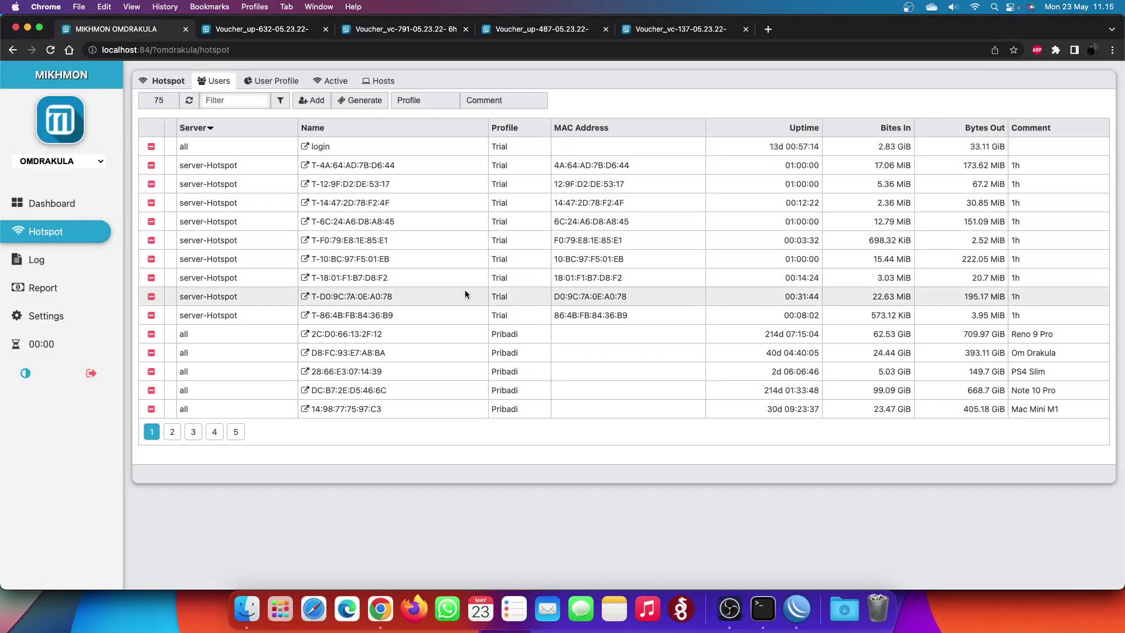
pyautogui.click(534, 38)
# - In Mikhmon, open Settings > Template Editor and its online voucher template help
pyautogui.click(290, 36)
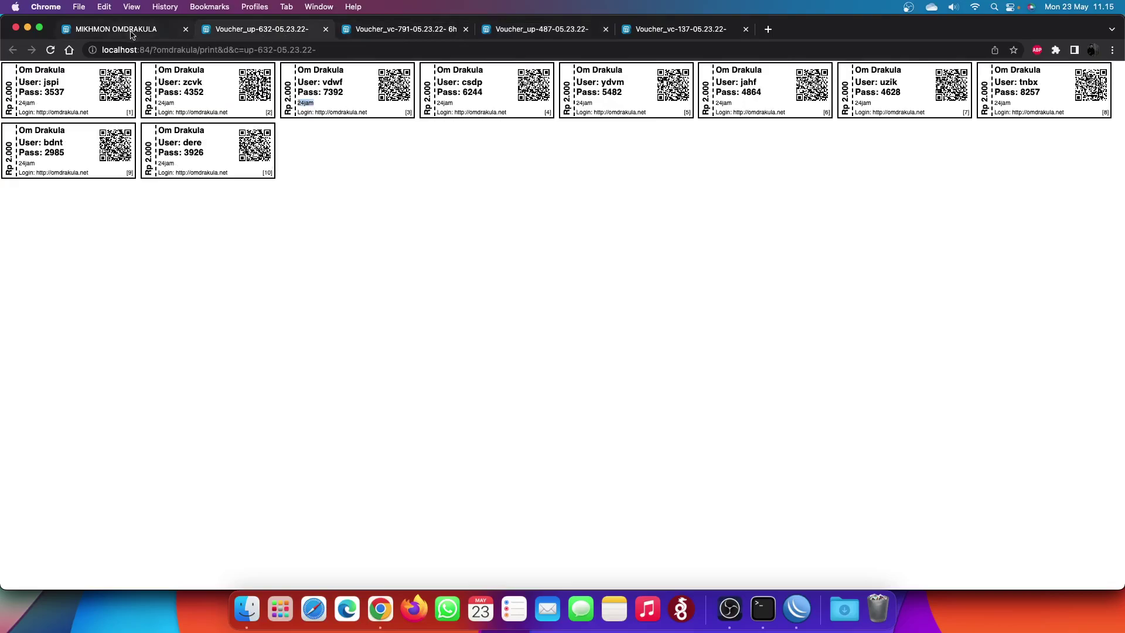
pyautogui.click(132, 33)
pyautogui.click(91, 316)
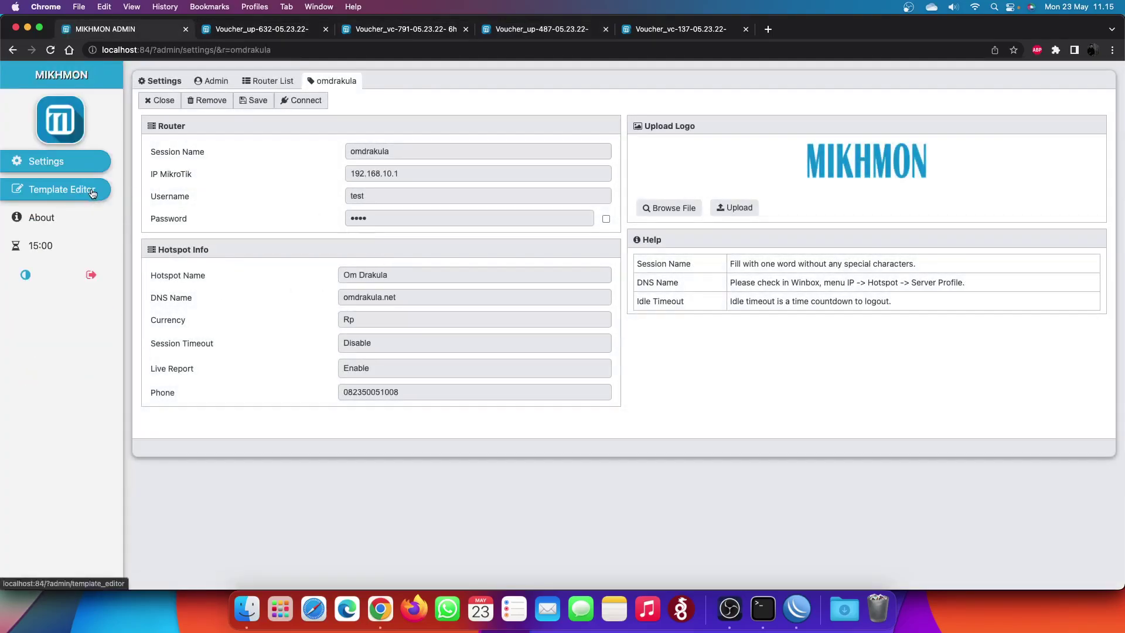
pyautogui.click(92, 194)
pyautogui.scroll(-5, 513, 288)
pyautogui.scroll(5, 513, 288)
pyautogui.click(279, 81)
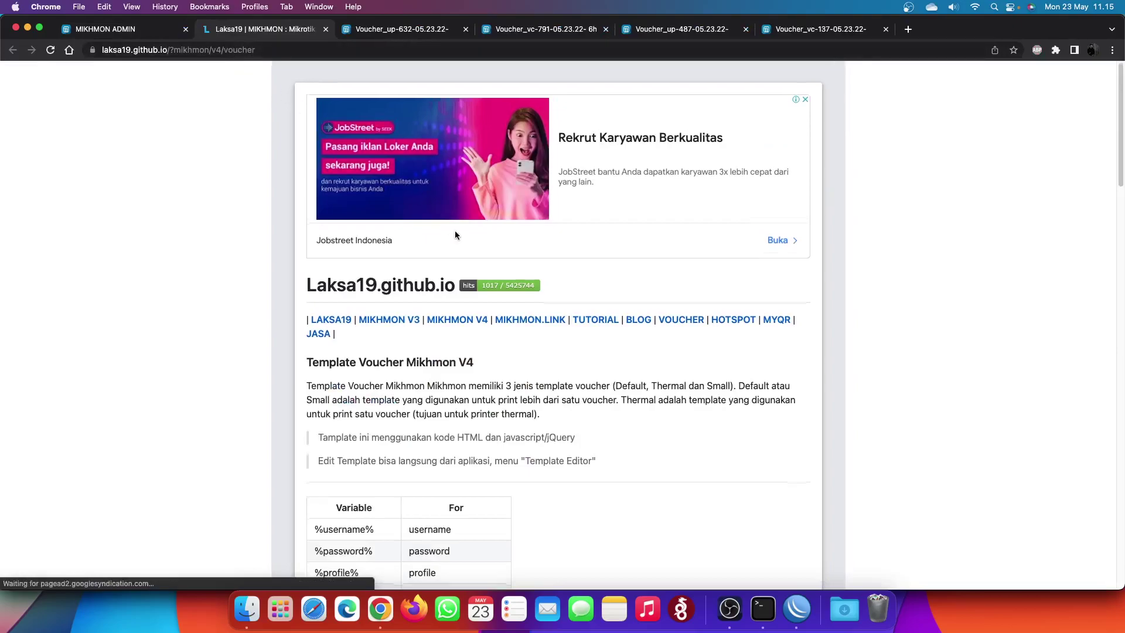
# - Read the template variables section, highlighting the sentence on the three template types
pyautogui.scroll(-15, 467, 238)
pyautogui.scroll(-20, 485, 272)
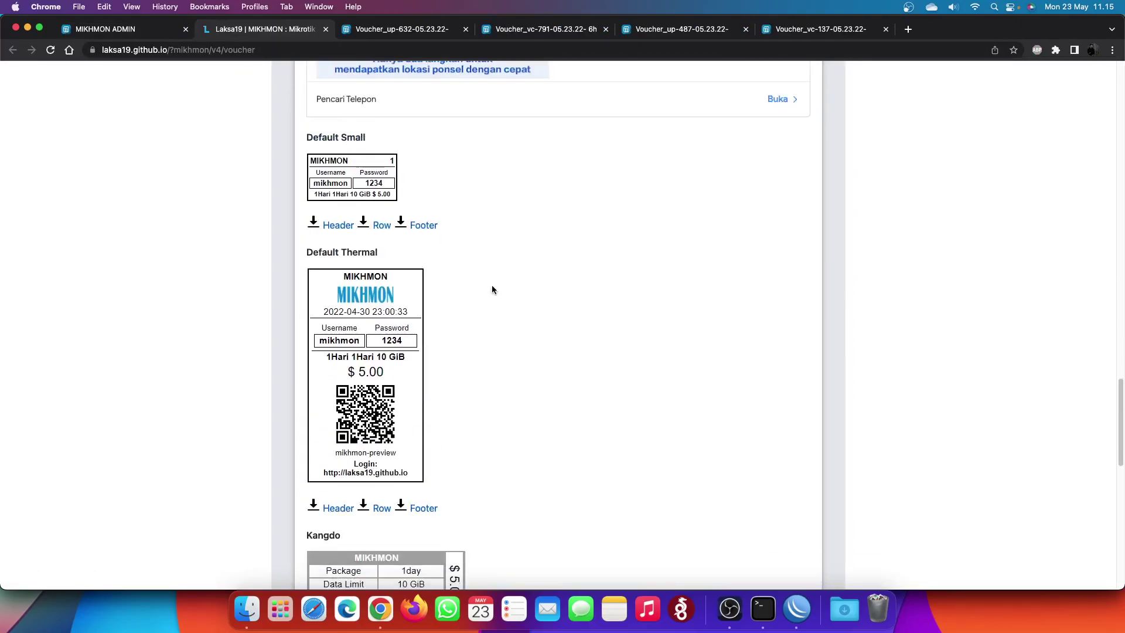
pyautogui.scroll(20, 420, 276)
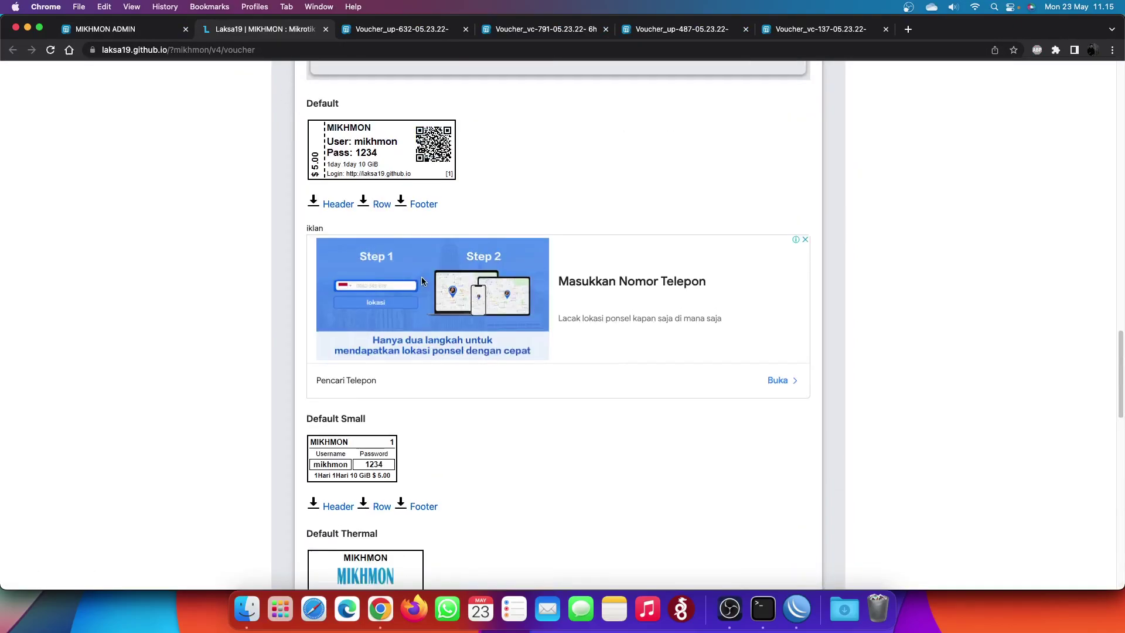
pyautogui.scroll(-5, 417, 265)
pyautogui.scroll(6, 426, 272)
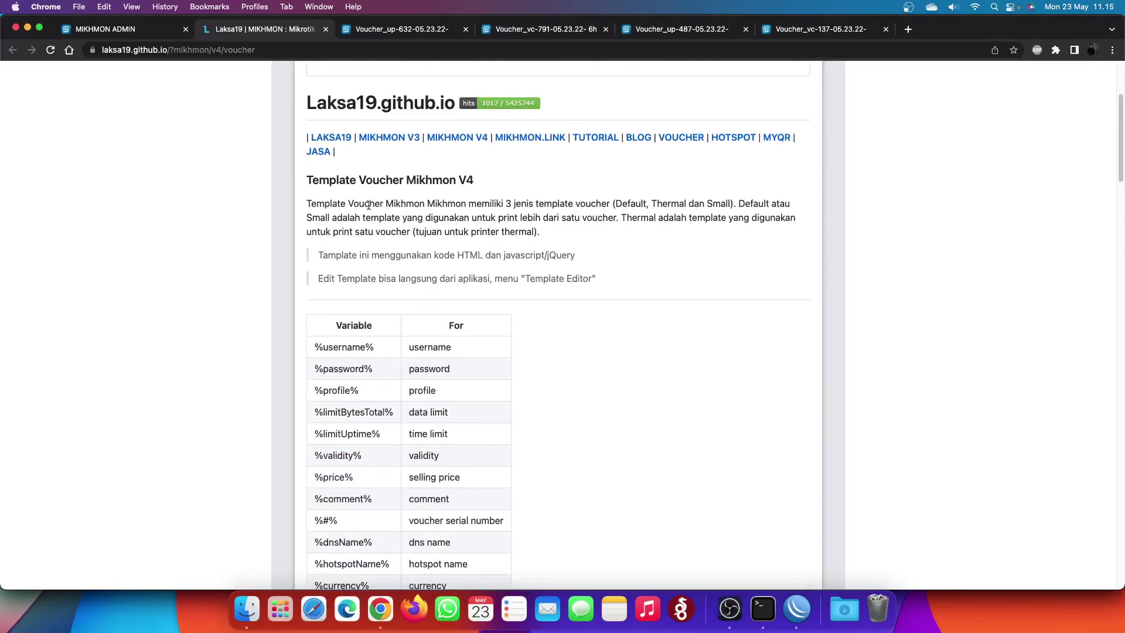
pyautogui.moveTo(333, 199); pyautogui.dragTo(567, 201)
pyautogui.moveTo(351, 204); pyautogui.dragTo(762, 204)
pyautogui.click(323, 214)
# - Select the tcolor price-to-colour script through its closing brace
pyautogui.scroll(-5, 475, 263)
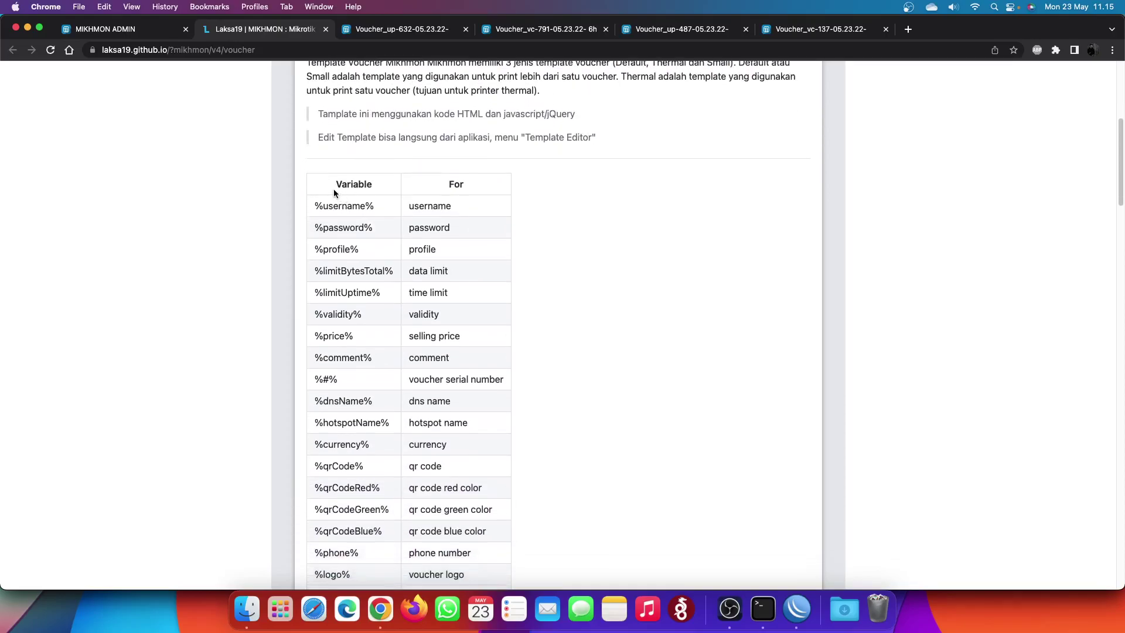
pyautogui.moveTo(326, 210); pyautogui.dragTo(464, 397)
pyautogui.scroll(-10, 399, 250)
pyautogui.moveTo(326, 338); pyautogui.dragTo(427, 338)
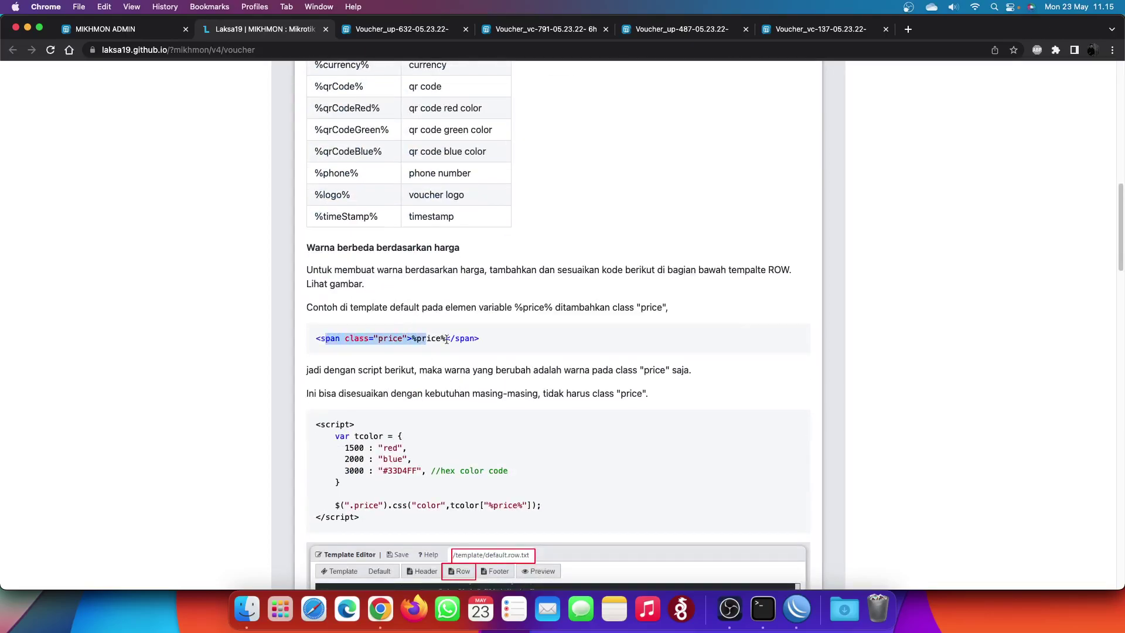
pyautogui.scroll(-3, 442, 338)
pyautogui.moveTo(319, 326); pyautogui.dragTo(393, 375)
pyautogui.click(394, 354)
pyautogui.moveTo(364, 241); pyautogui.dragTo(412, 243)
pyautogui.moveTo(382, 321); pyautogui.dragTo(433, 391)
# - Scroll down to the MKS template sample, then go back to the Mikhmon admin tab
pyautogui.scroll(-3, 434, 392)
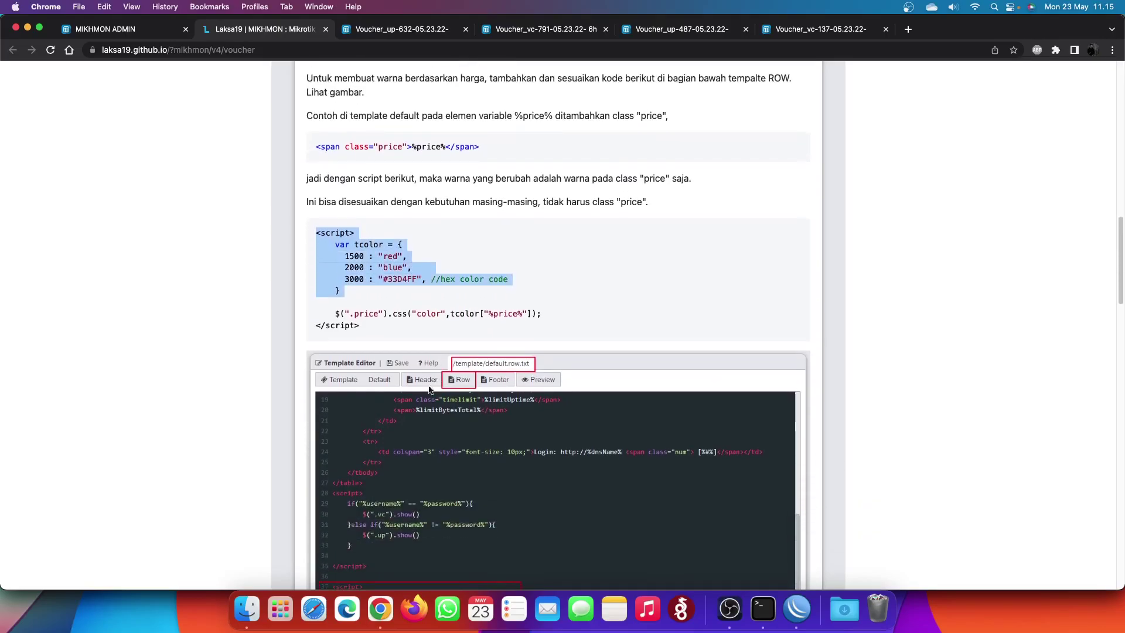
pyautogui.scroll(-5, 416, 343)
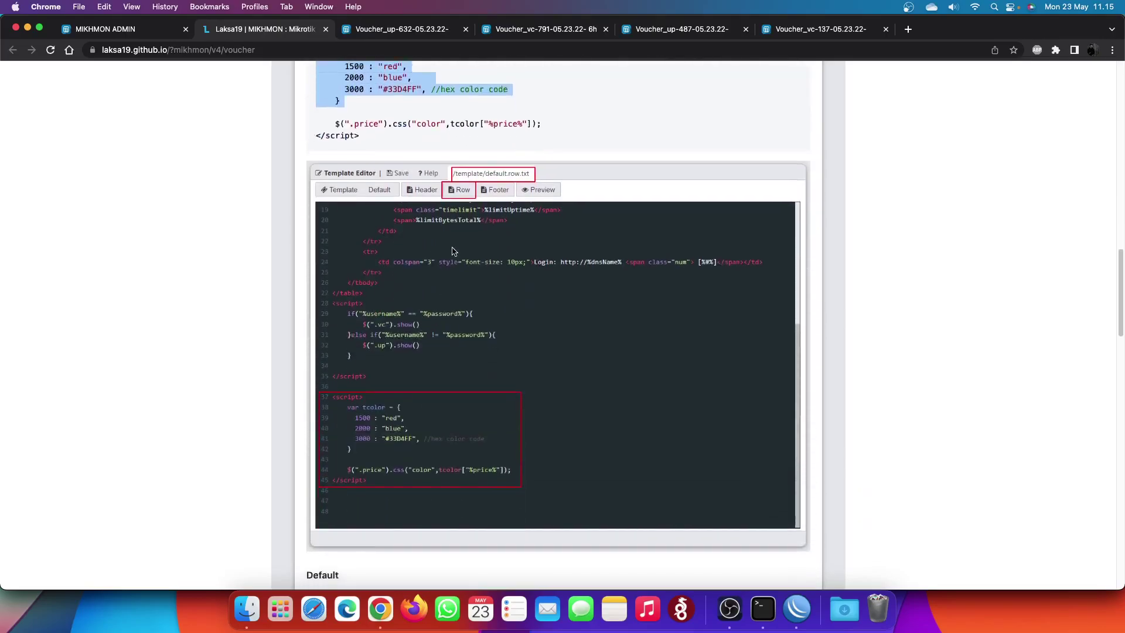
pyautogui.scroll(1, 461, 260)
pyautogui.scroll(4, 461, 259)
pyautogui.scroll(-20, 469, 276)
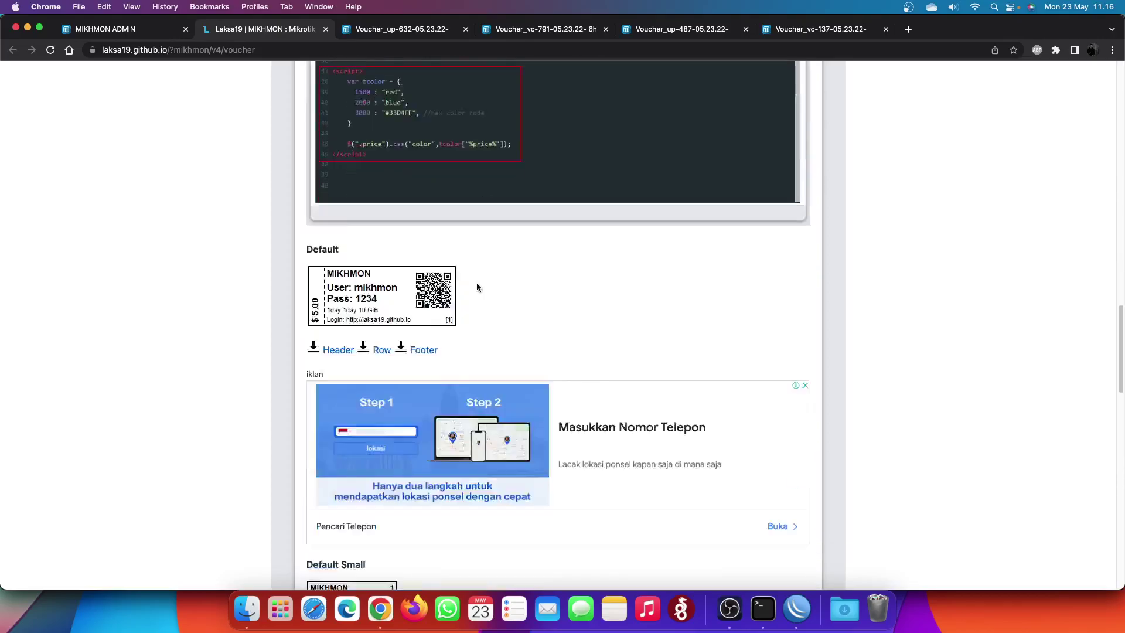
pyautogui.scroll(12, 421, 260)
pyautogui.scroll(-20, 403, 261)
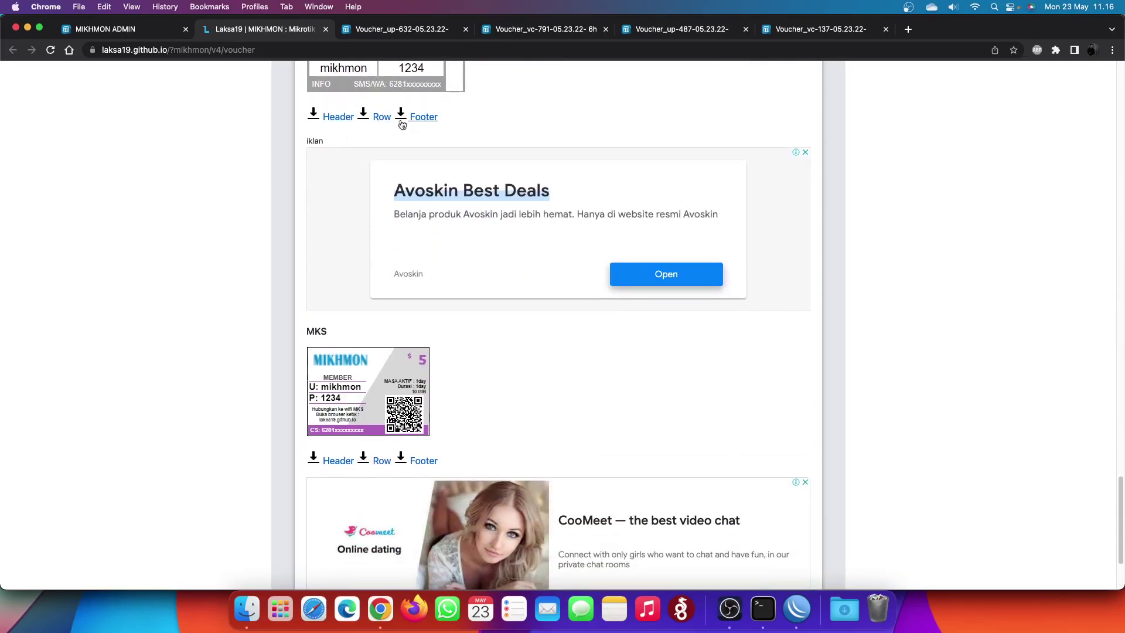
pyautogui.click(97, 28)
# - Review the default header, row and footer template files in the Template Editor
pyautogui.click(265, 103)
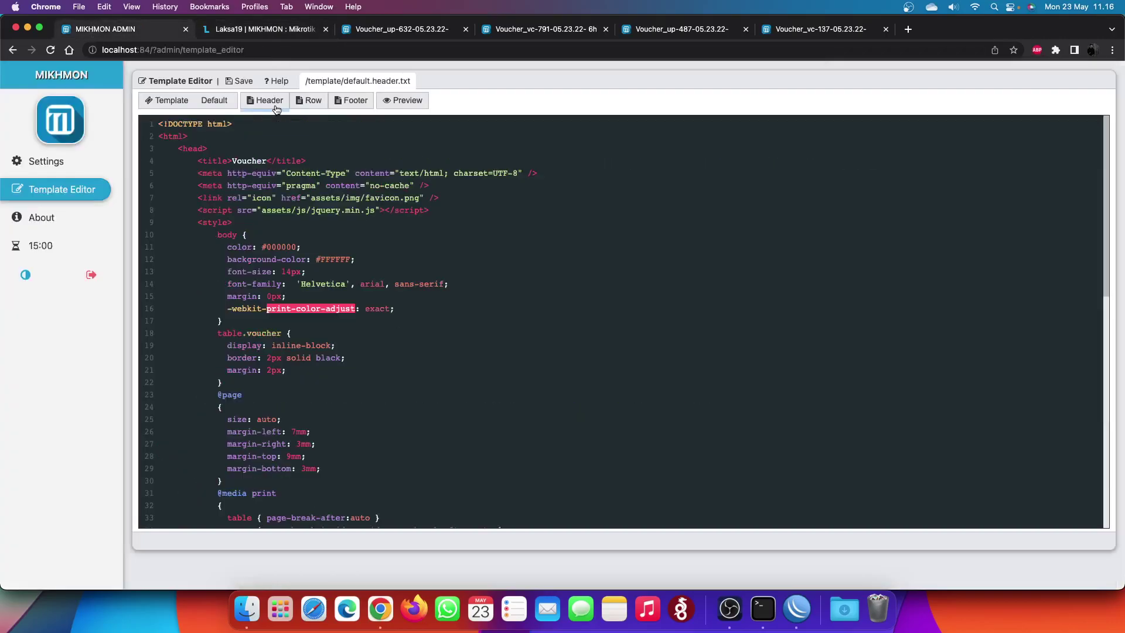
pyautogui.scroll(-10, 417, 385)
pyautogui.scroll(10, 351, 235)
pyautogui.click(310, 101)
pyautogui.scroll(-3, 360, 117)
pyautogui.click(354, 101)
pyautogui.scroll(-5, 409, 209)
pyautogui.scroll(5, 374, 125)
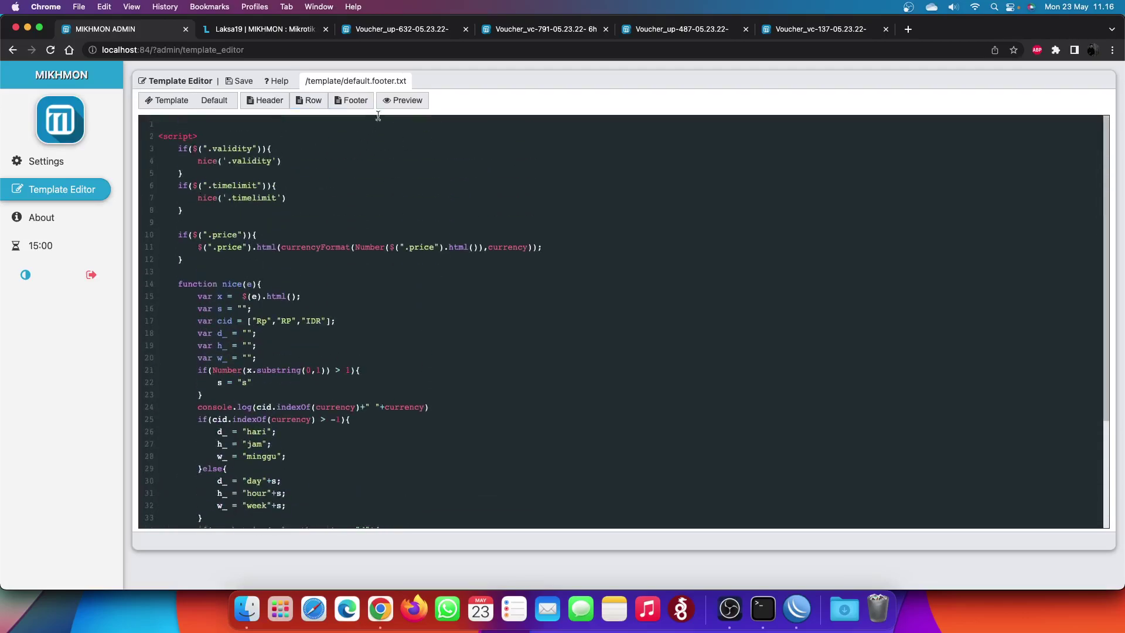
# - Open the template help, then close it and the printed voucher batch tabs
pyautogui.click(281, 86)
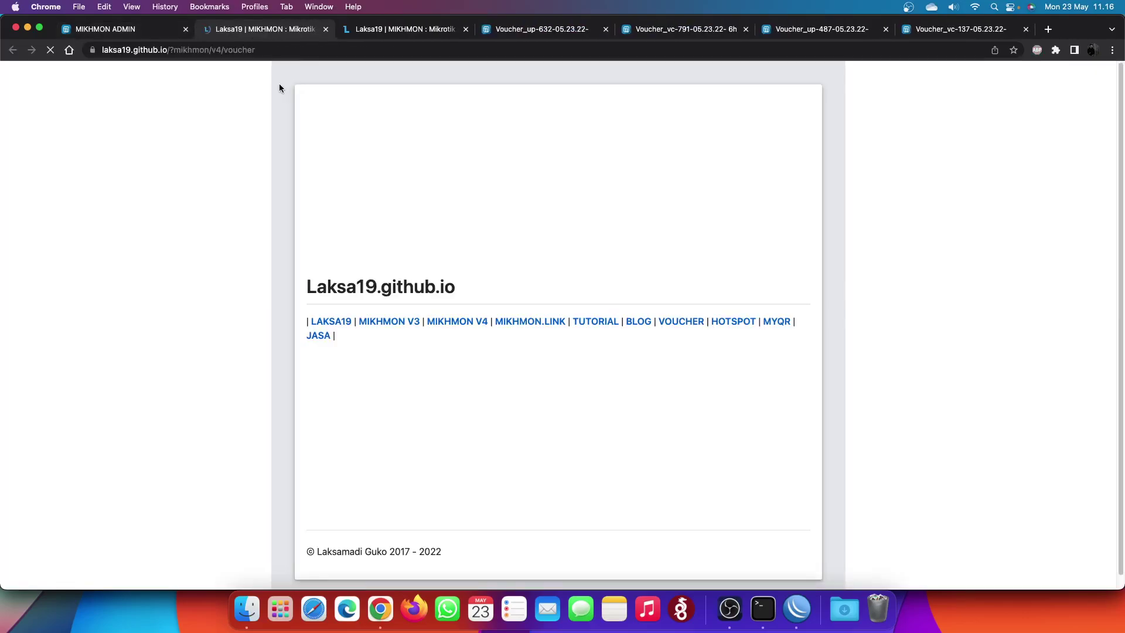
pyautogui.click(467, 29)
pyautogui.click(467, 30)
pyautogui.click(467, 30)
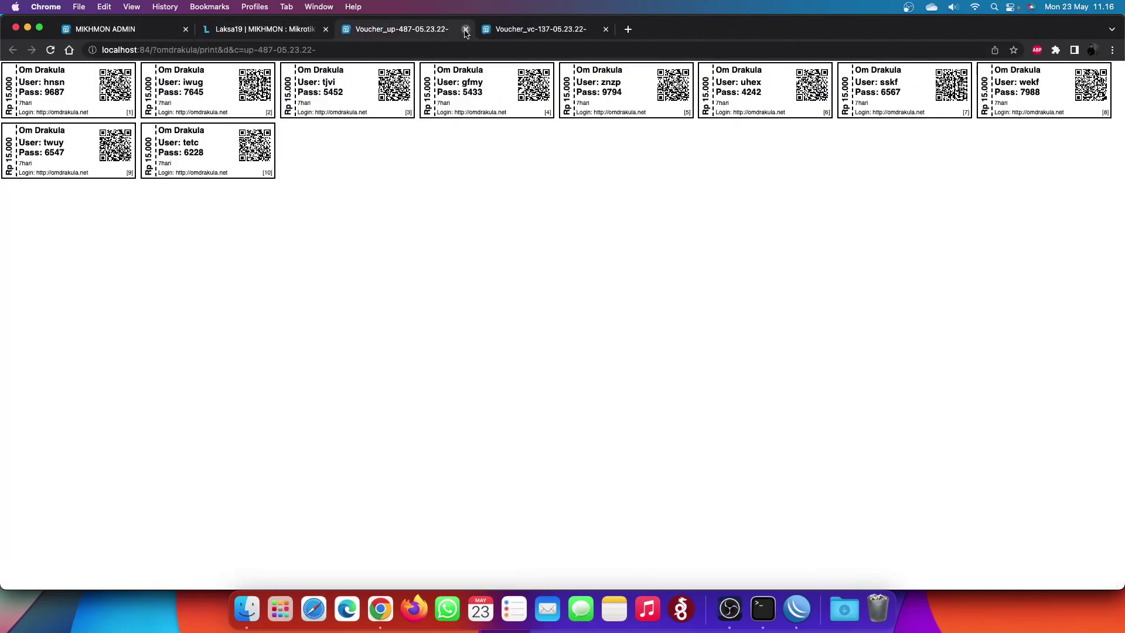
pyautogui.click(467, 29)
pyautogui.click(467, 29)
# - Return to Mikhmon admin and reconnect to the omdrakula router from the router list
pyautogui.scroll(-10, 499, 474)
pyautogui.scroll(-10, 498, 474)
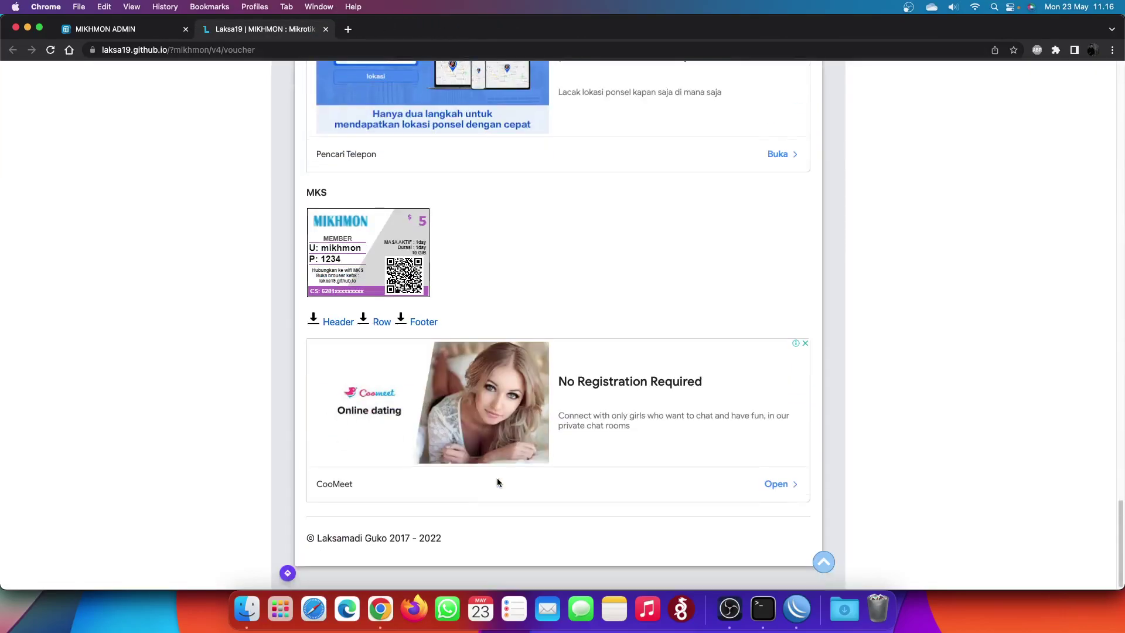
pyautogui.scroll(20, 496, 463)
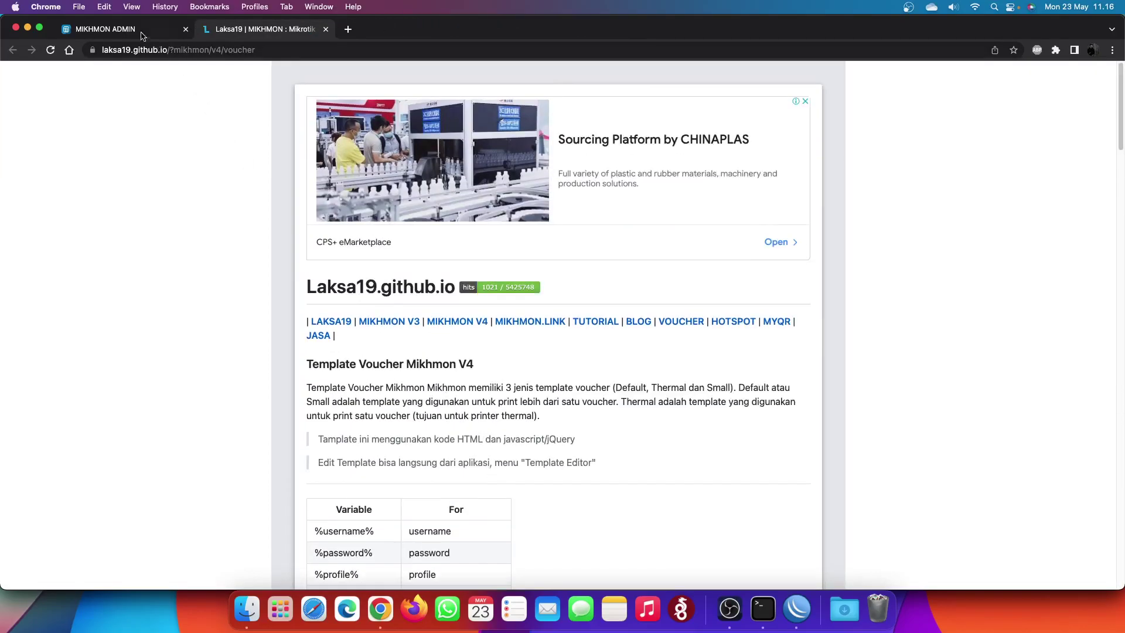
pyautogui.click(135, 28)
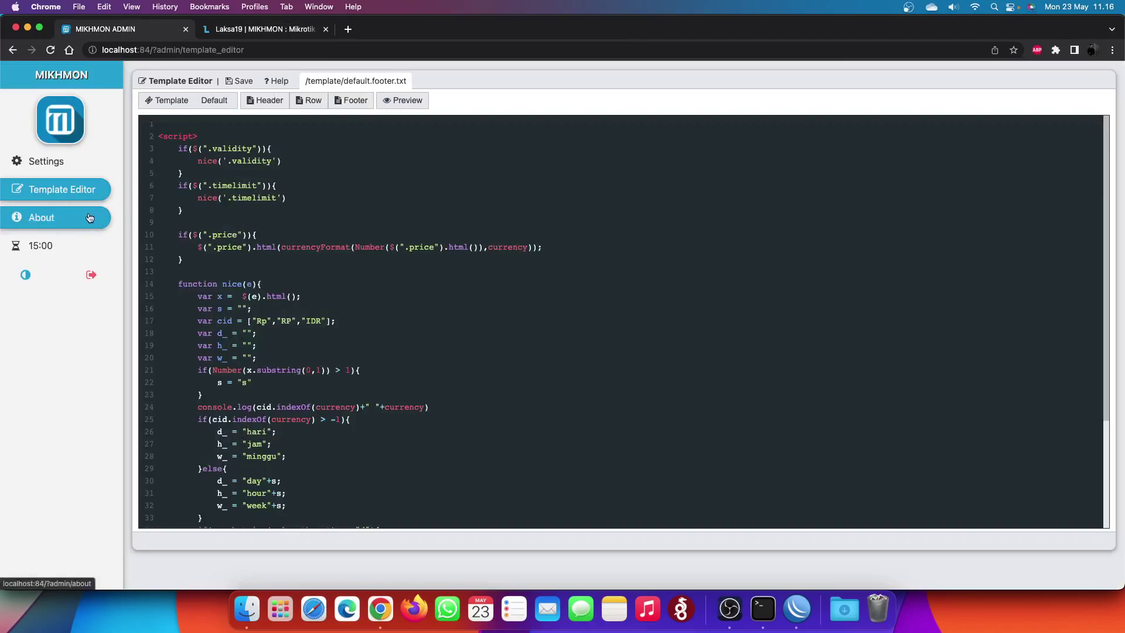
pyautogui.click(88, 166)
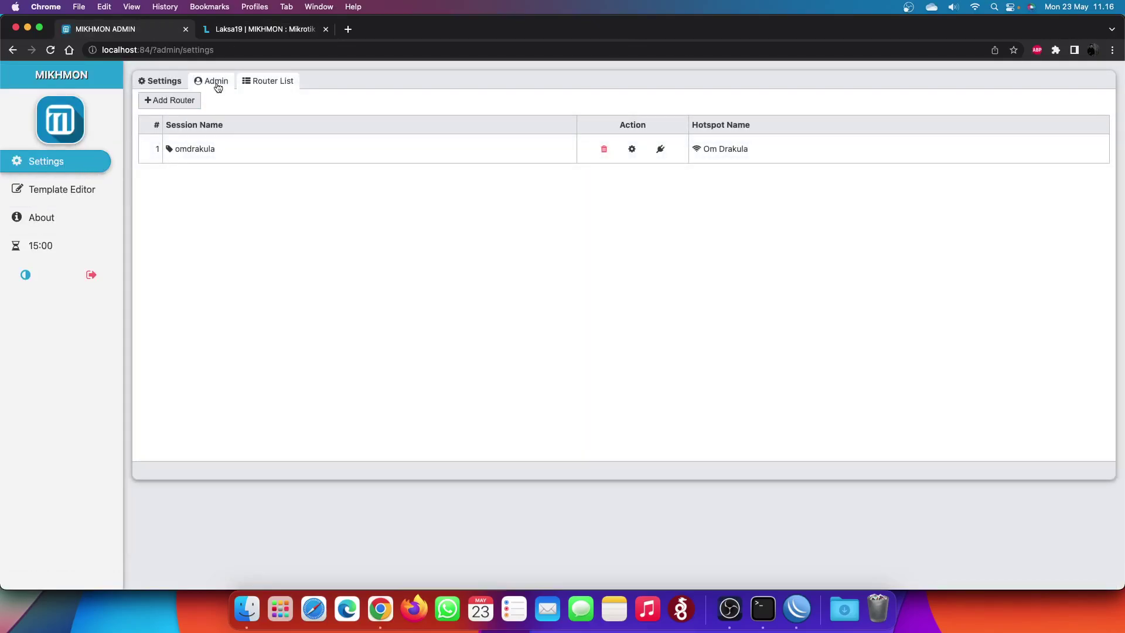
pyautogui.click(660, 149)
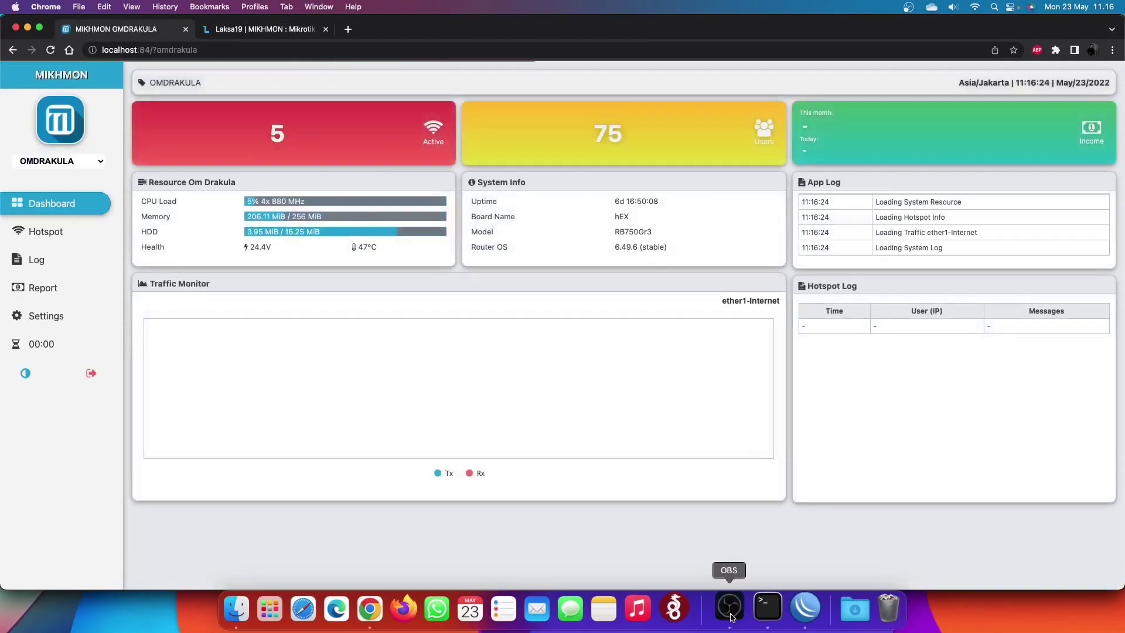
# - Open the Hotspot page and compare its Active sessions and Hosts lists
pyautogui.click(729, 608)
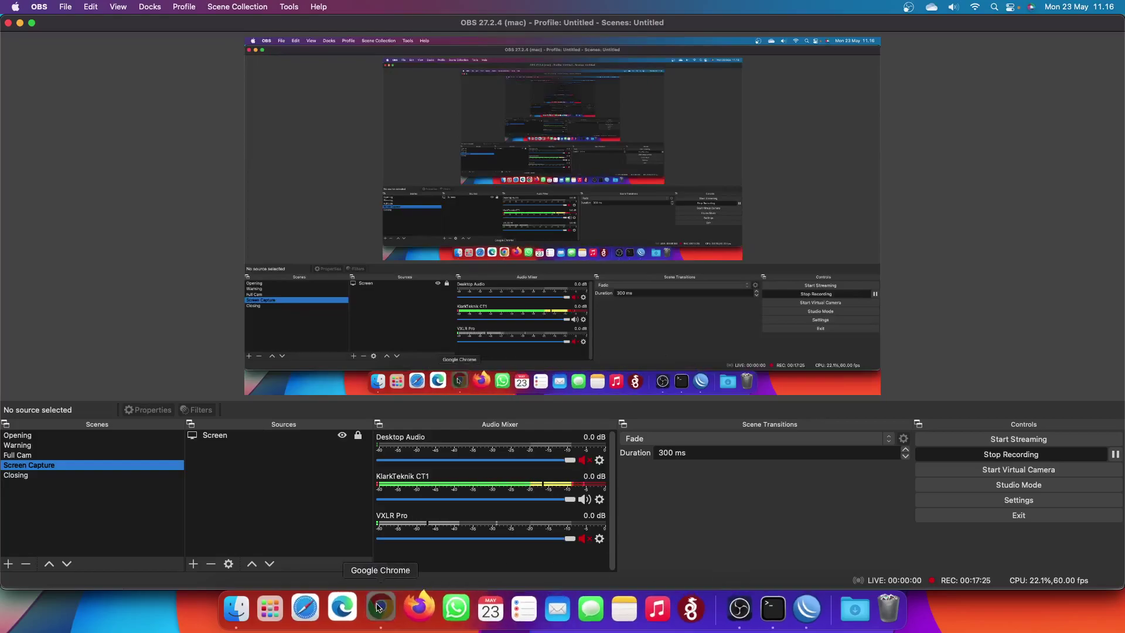
pyautogui.click(370, 608)
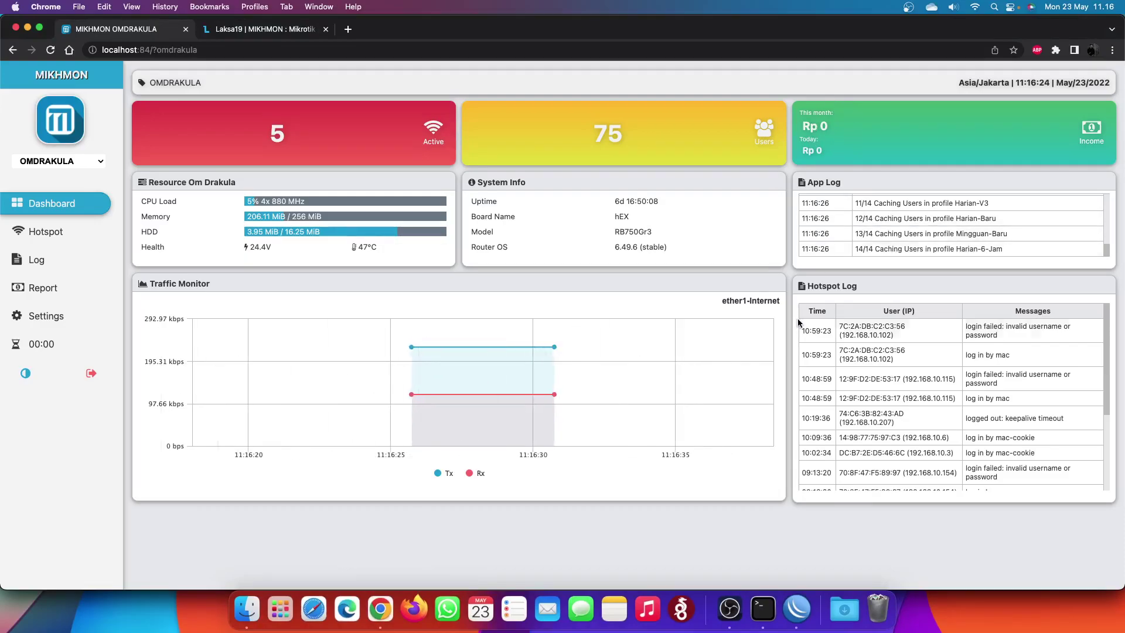
pyautogui.click(46, 231)
pyautogui.click(334, 81)
pyautogui.click(379, 82)
pyautogui.click(337, 82)
pyautogui.click(384, 82)
pyautogui.click(332, 82)
# - Switch among User Profile, Users, Active and Hosts, ending on the 75-user list
pyautogui.click(264, 81)
pyautogui.click(213, 83)
pyautogui.click(274, 83)
pyautogui.click(328, 83)
pyautogui.click(381, 86)
pyautogui.click(272, 81)
pyautogui.click(215, 80)
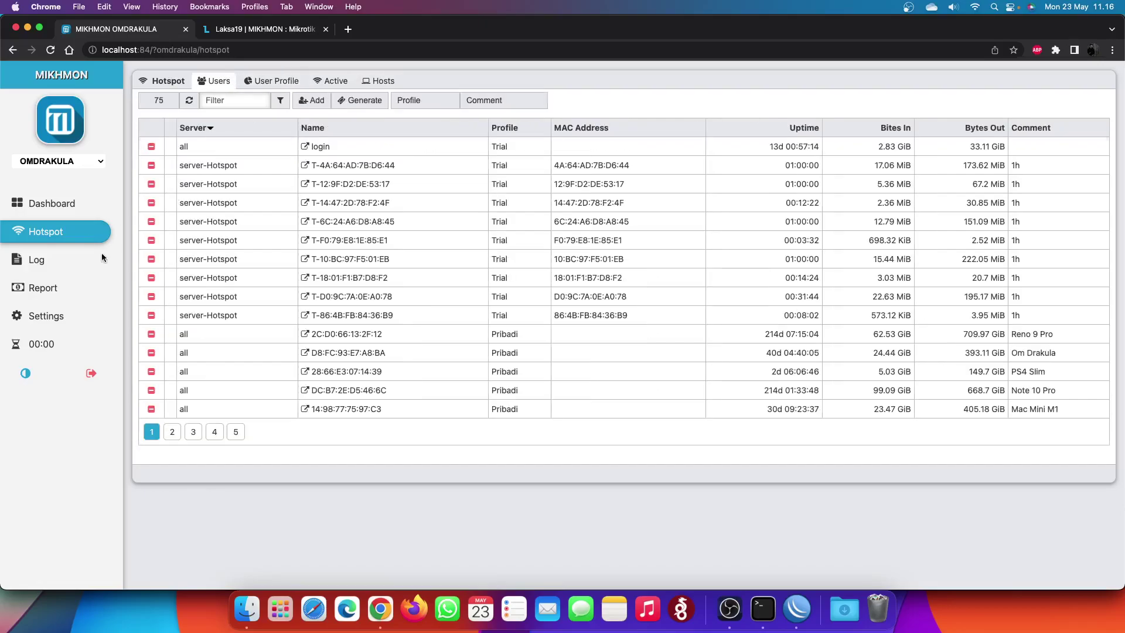
# - Page through the hotspot log from page 2 to the last page, 7
pyautogui.click(66, 259)
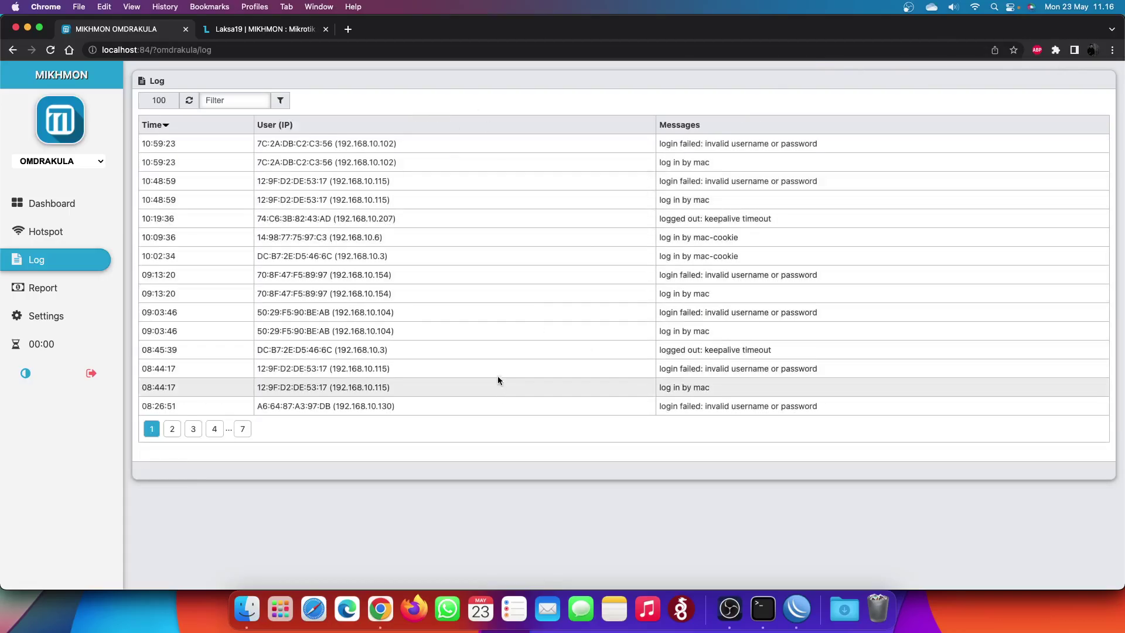
pyautogui.click(193, 428)
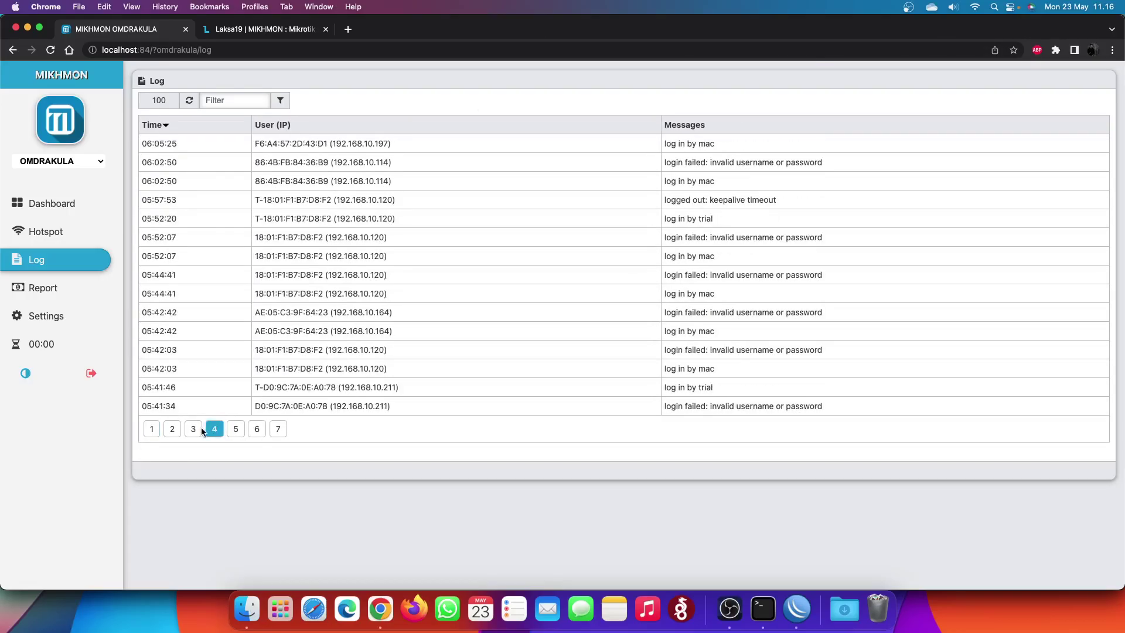
pyautogui.click(174, 434)
pyautogui.click(196, 432)
pyautogui.click(215, 431)
pyautogui.click(235, 432)
pyautogui.click(280, 433)
# - View the sales report and router settings, then reconnect to the omdrakula dashboard
pyautogui.click(100, 287)
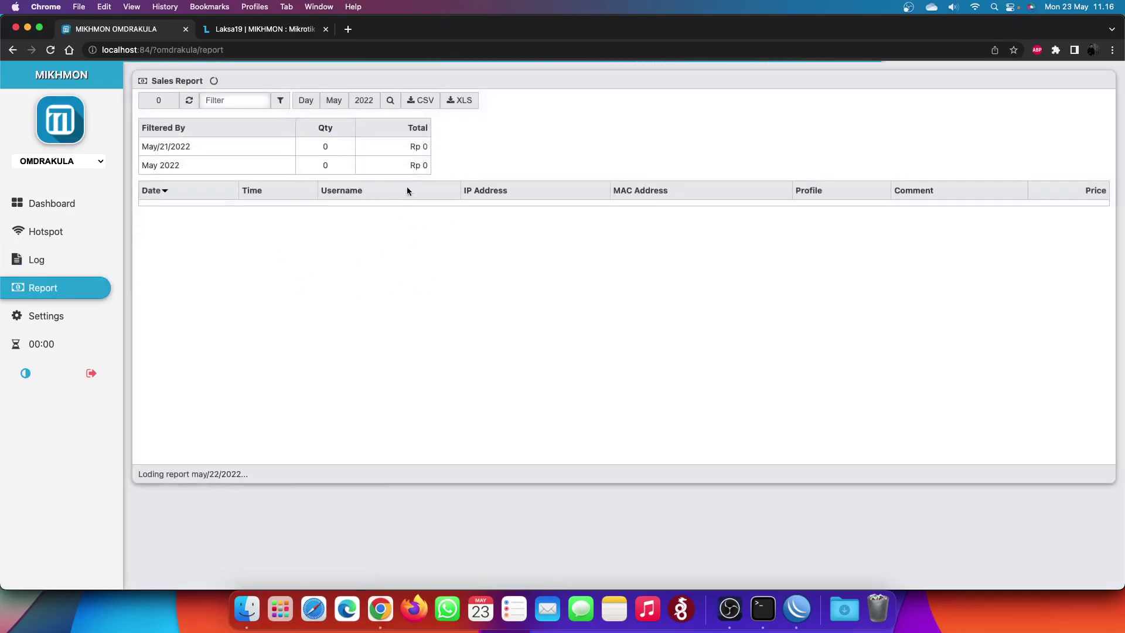
pyautogui.click(94, 316)
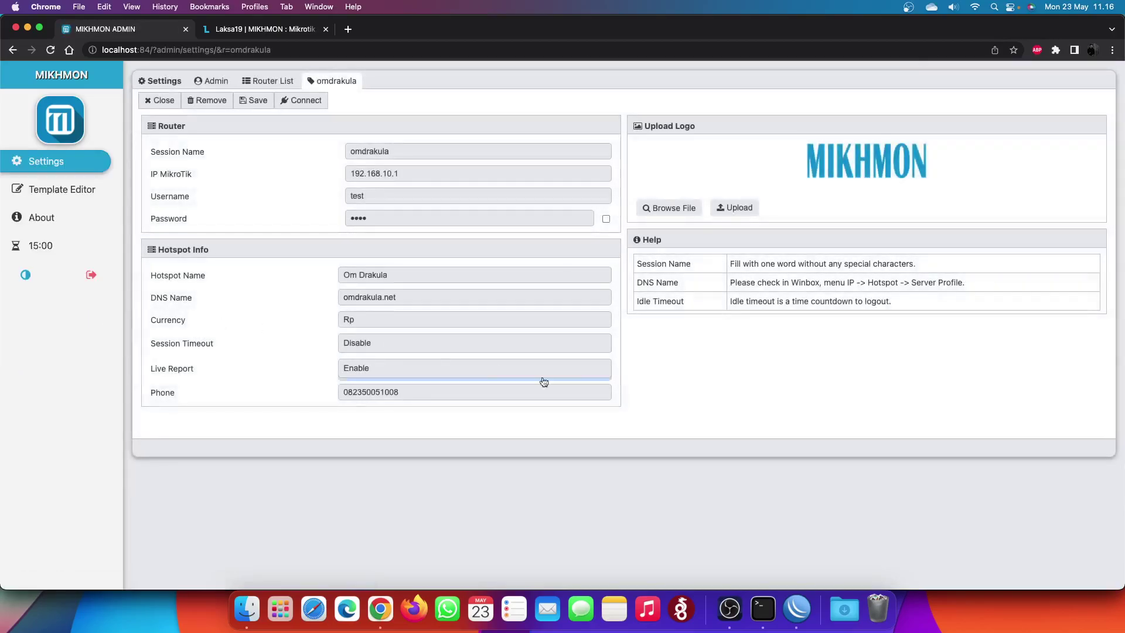
pyautogui.click(84, 165)
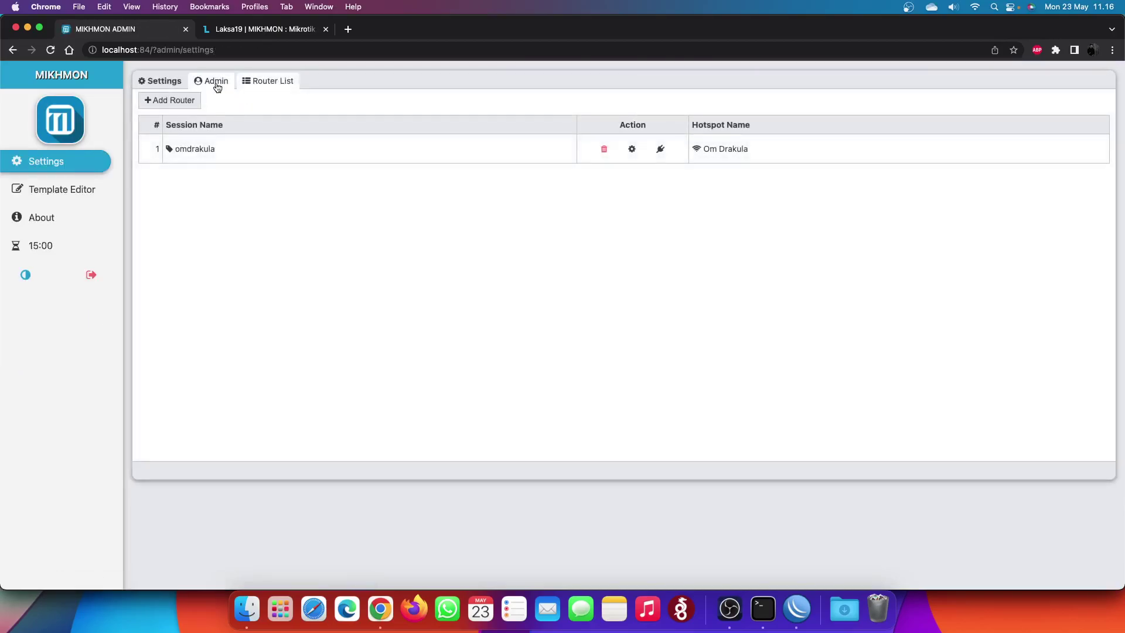
pyautogui.click(662, 150)
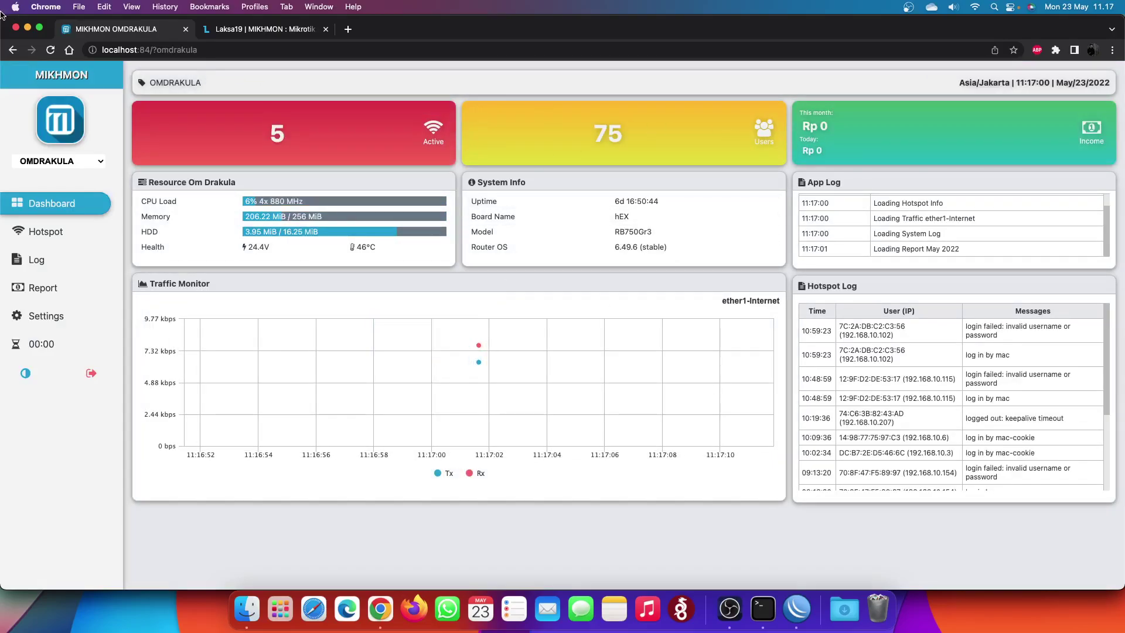
# - Shrink Chrome to bring up WinBox's router user list, then restore the Mikhmon dashboard and OBS
pyautogui.moveTo(3, 21); pyautogui.dragTo(221, 103)
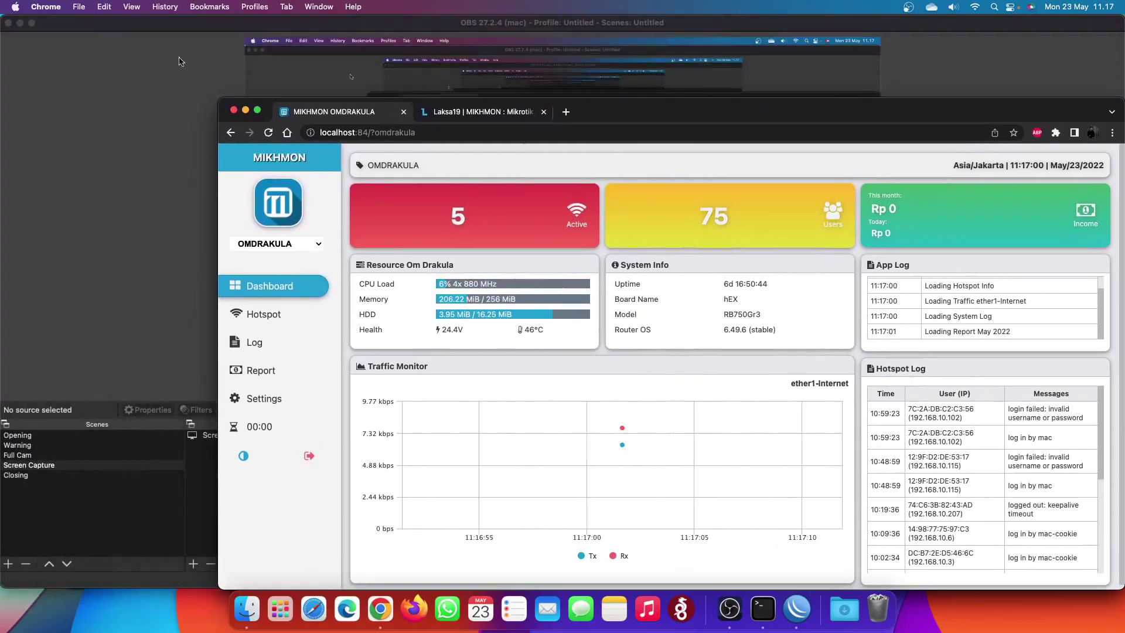
pyautogui.click(20, 23)
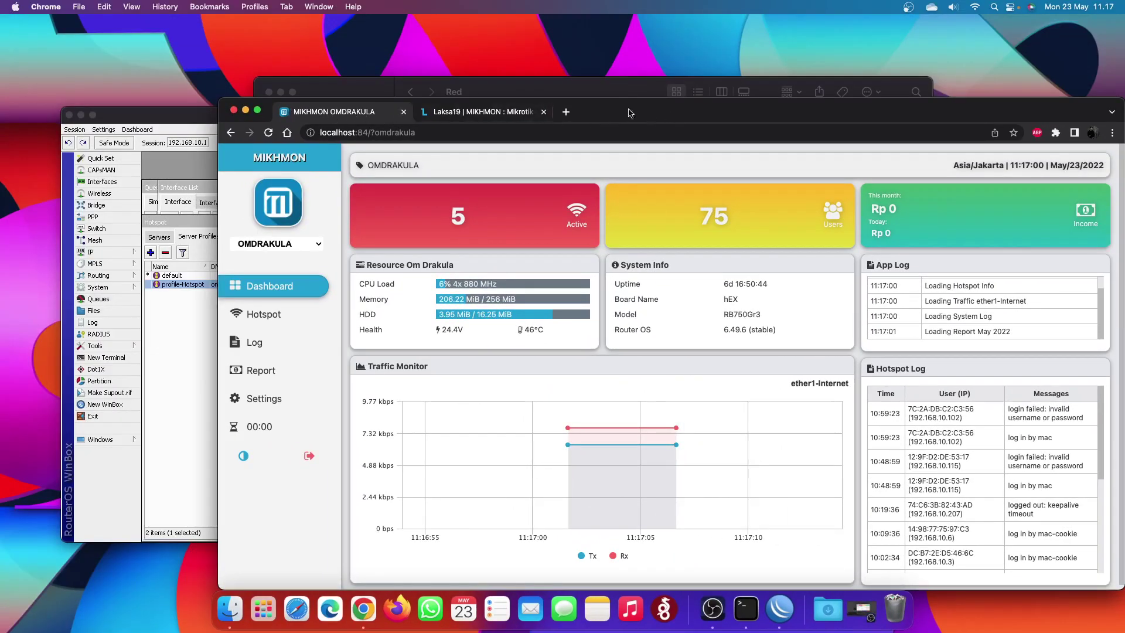
pyautogui.click(281, 94)
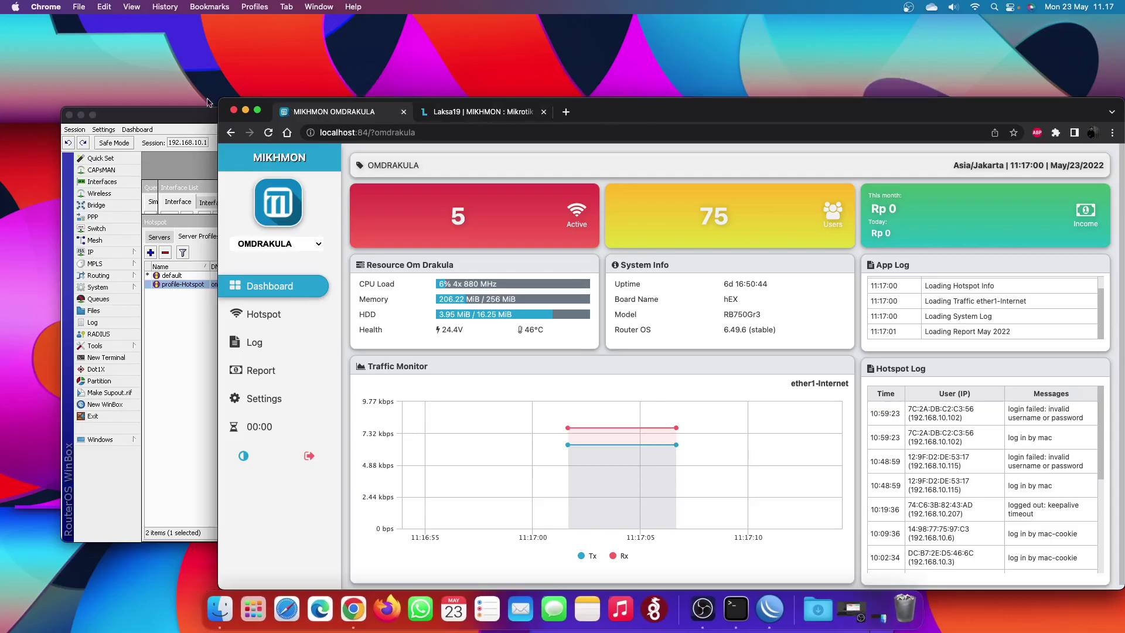
pyautogui.click(113, 144)
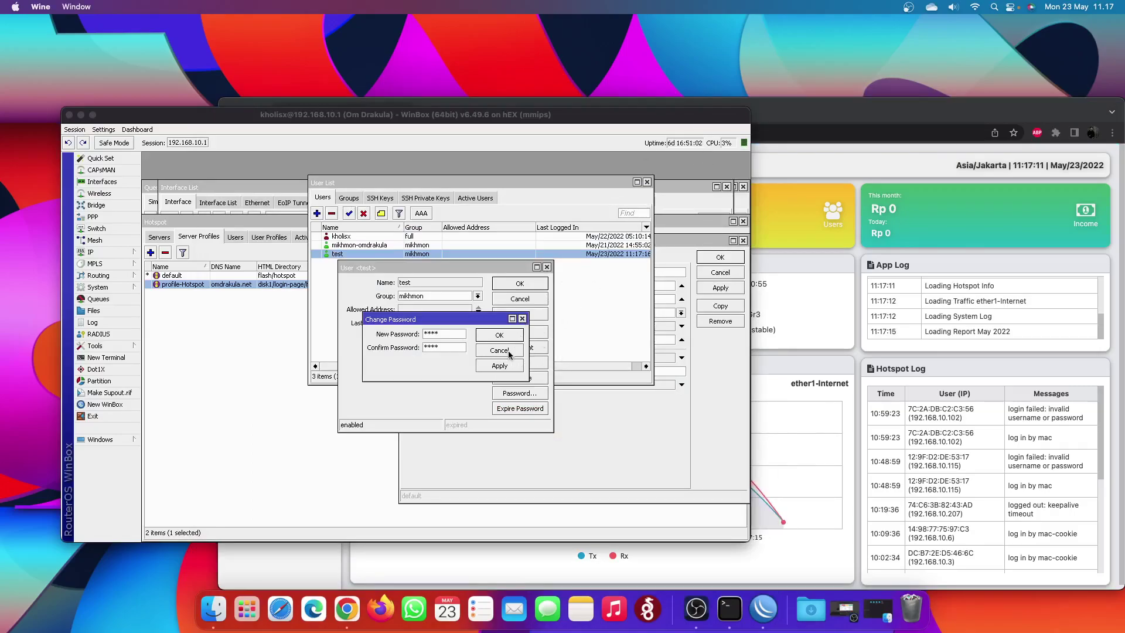
pyautogui.click(759, 502)
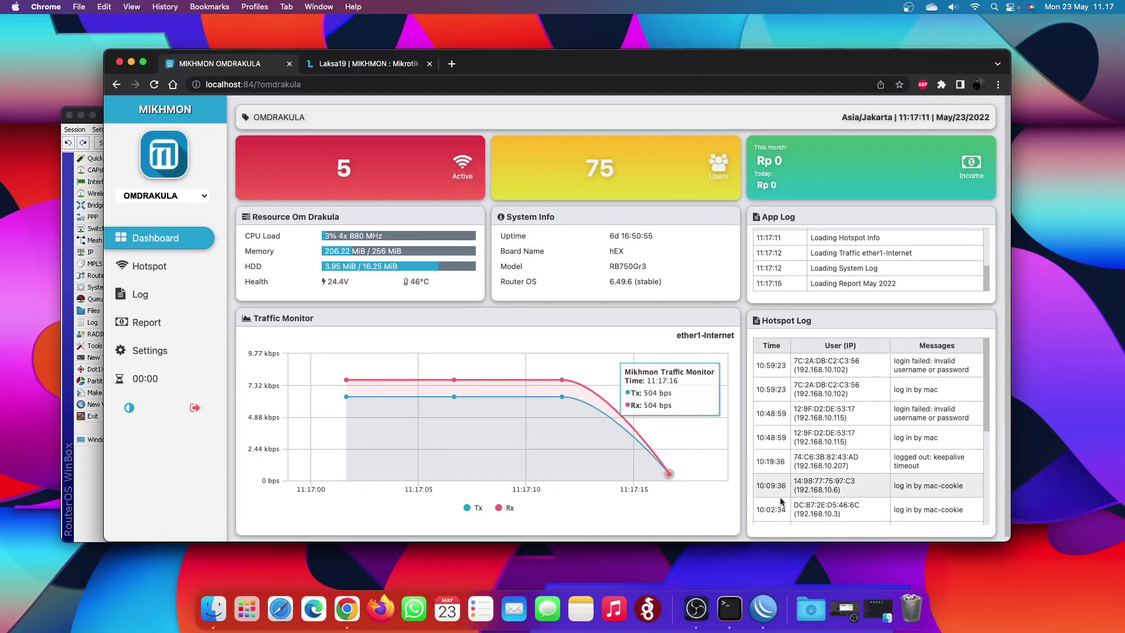
pyautogui.click(693, 609)
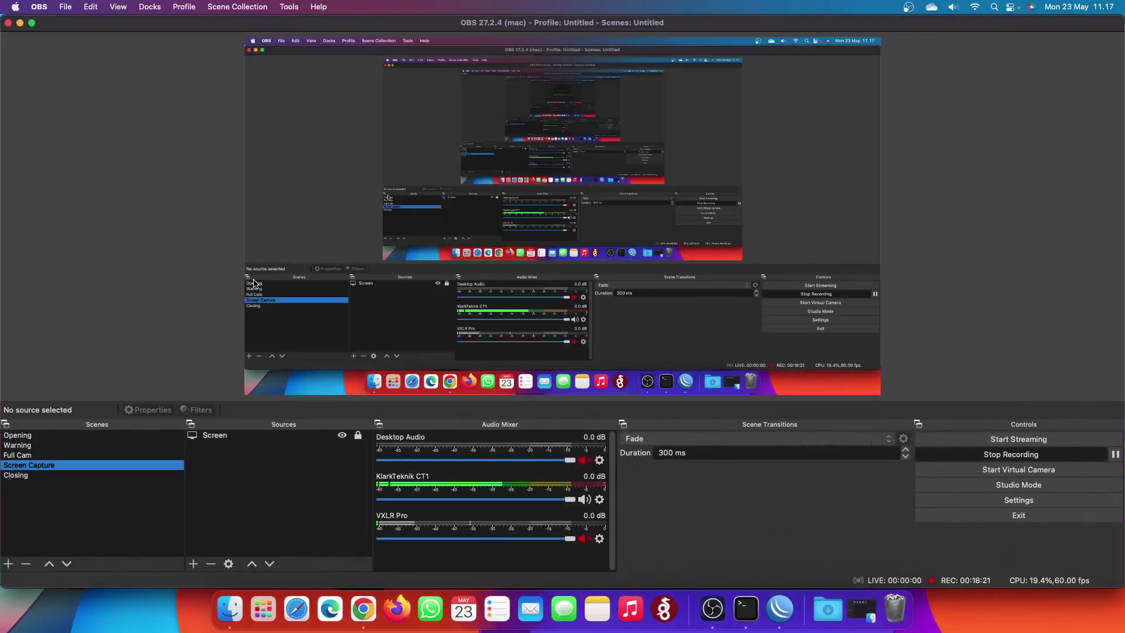